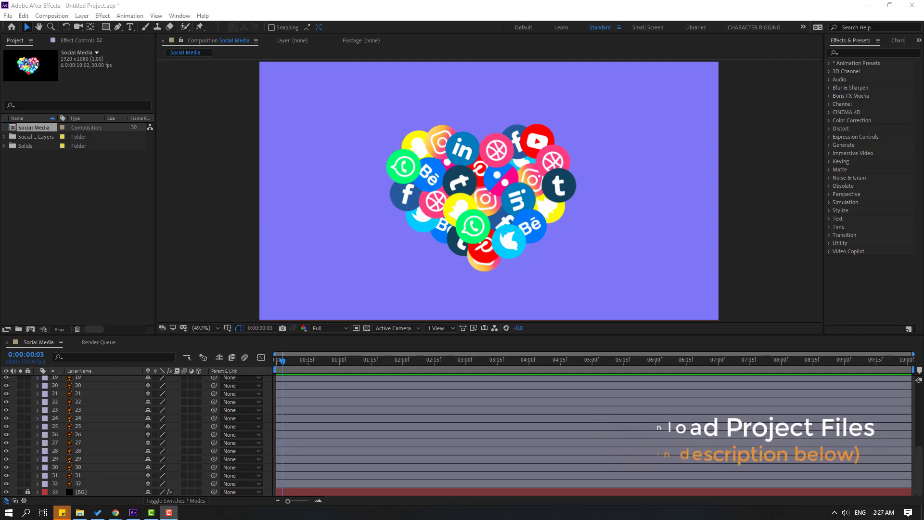
# Rewind the playhead to 0:00:00:00 and select icon layer 32 in the timeline
pyautogui.moveTo(294, 363); pyautogui.dragTo(277, 363)
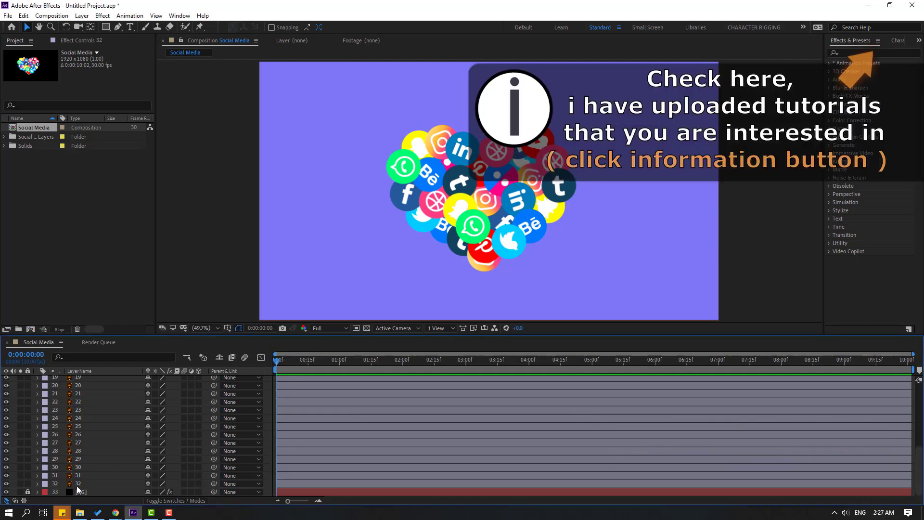
pyautogui.click(77, 483)
pyautogui.scroll(5, 82, 439)
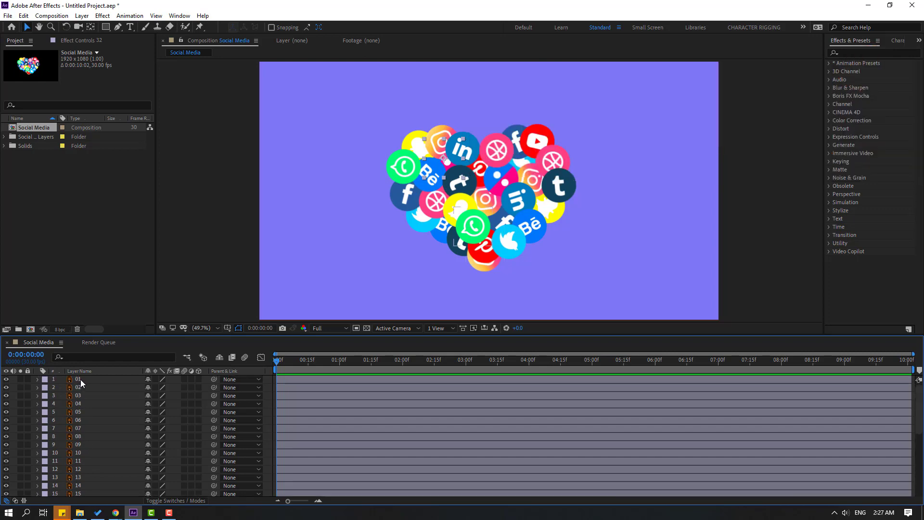
# Key every layer's Position at 0:00:02:01, then return to frame 0 and deselect all
pyautogui.hotkey('ctrl', 'a')
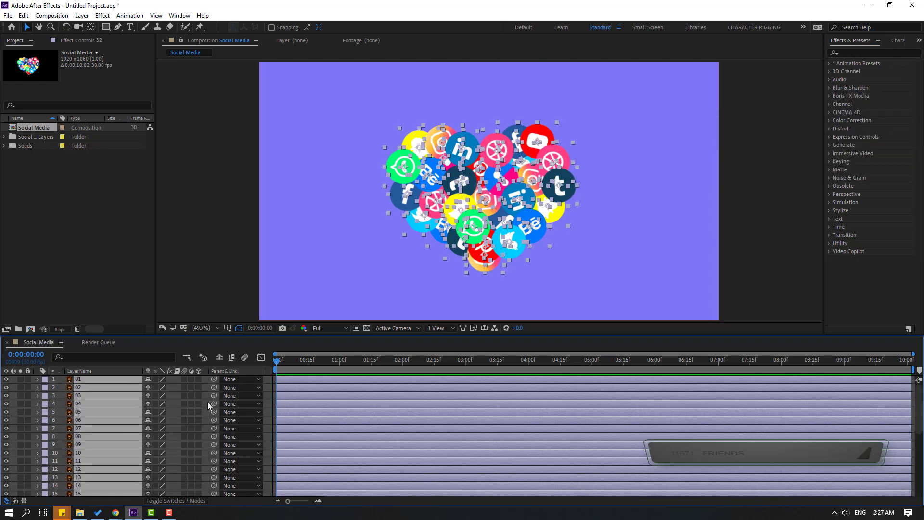
pyautogui.click(298, 359)
pyautogui.moveTo(319, 360); pyautogui.dragTo(405, 367)
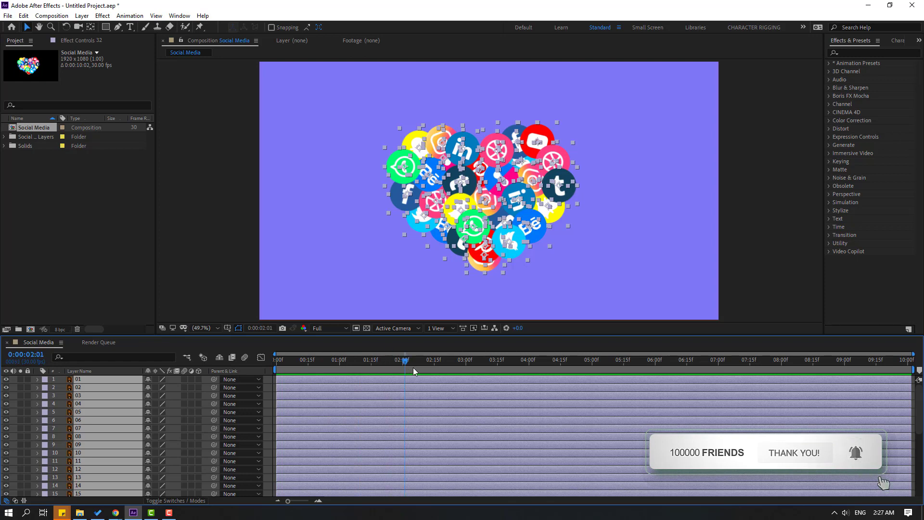
pyautogui.press('p')
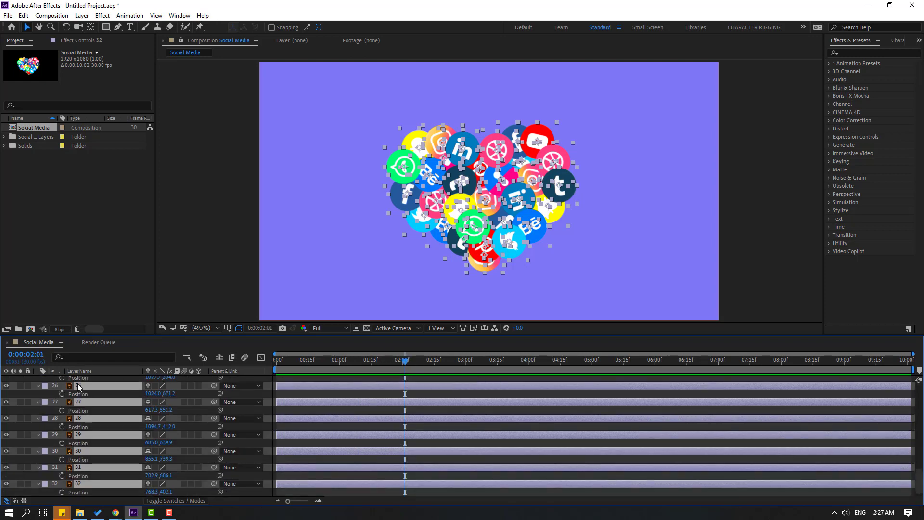
pyautogui.click(62, 378)
pyautogui.scroll(5, 153, 417)
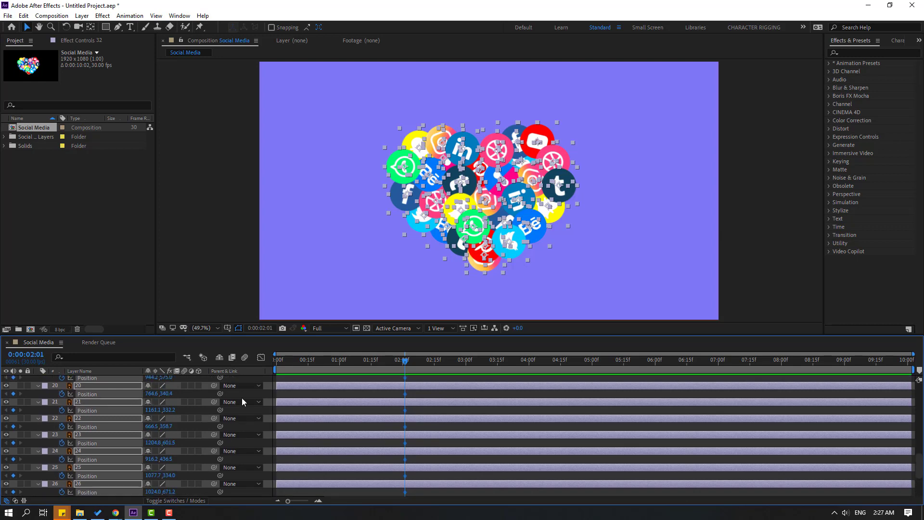
pyautogui.press('Home')
pyautogui.scroll(10, 162, 403)
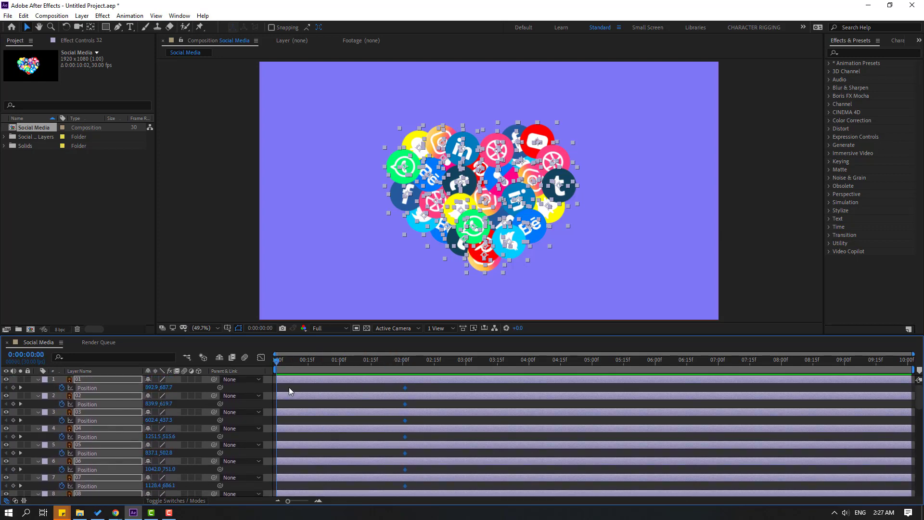
pyautogui.click(289, 390)
# At frame 0, move the icons of layers 01–03 down-left, bottom-left and off the left edge
pyautogui.click(87, 383)
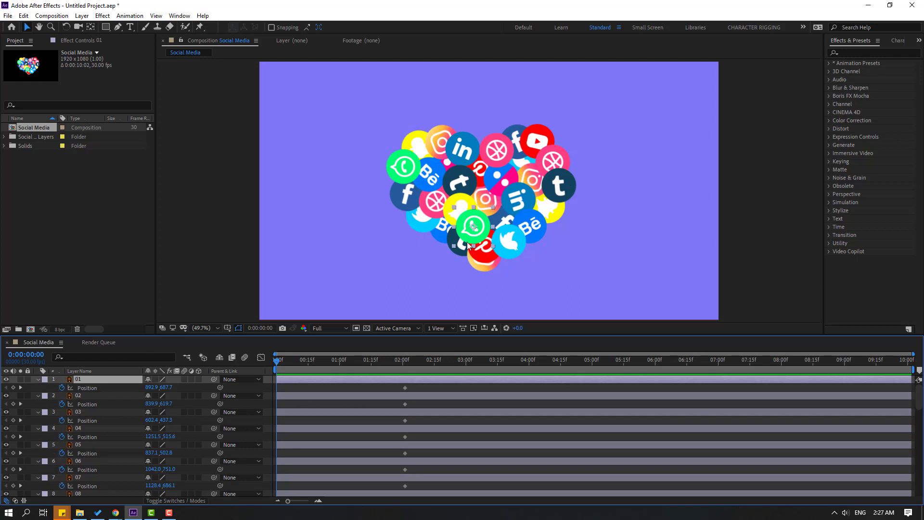
pyautogui.moveTo(461, 209); pyautogui.dragTo(422, 336)
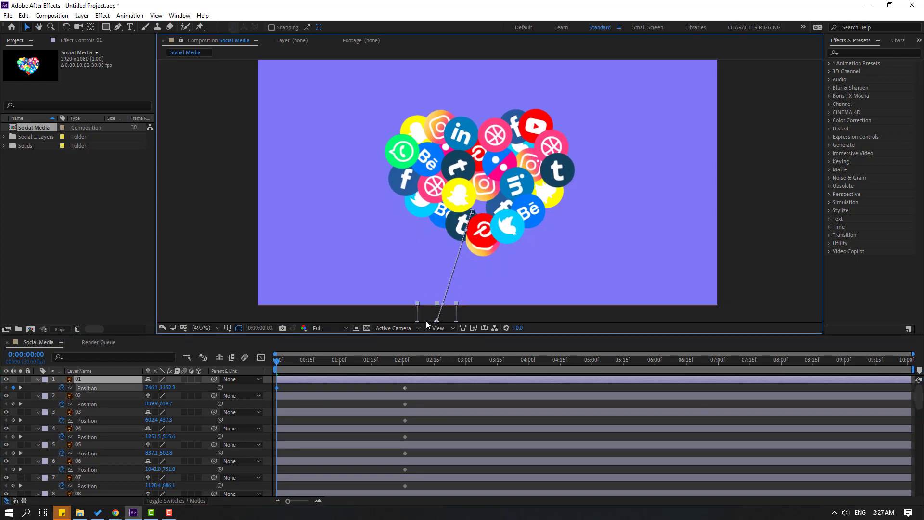
pyautogui.click(77, 395)
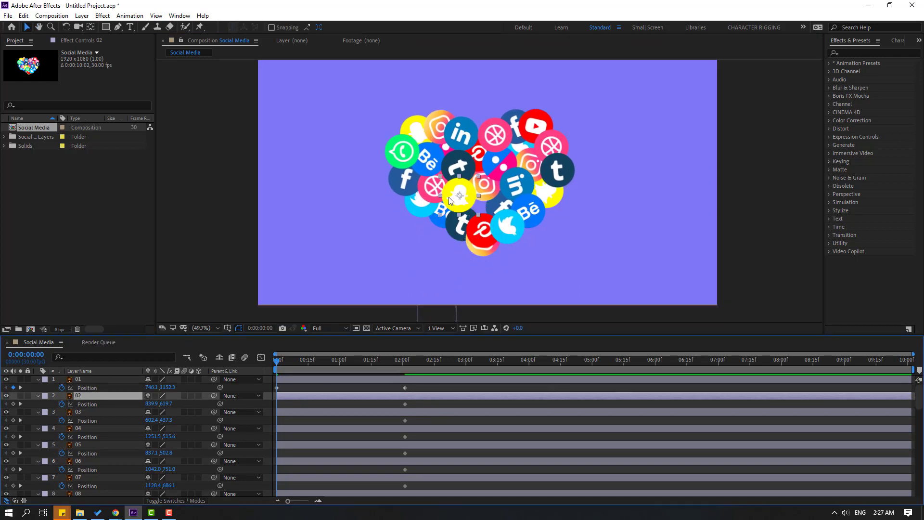
pyautogui.moveTo(450, 200); pyautogui.dragTo(328, 330)
pyautogui.click(84, 413)
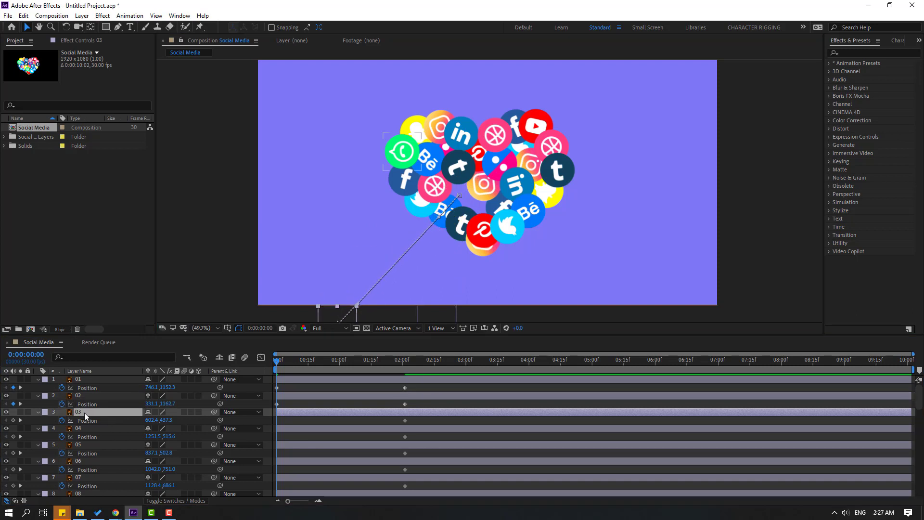
pyautogui.moveTo(402, 151); pyautogui.dragTo(221, 154)
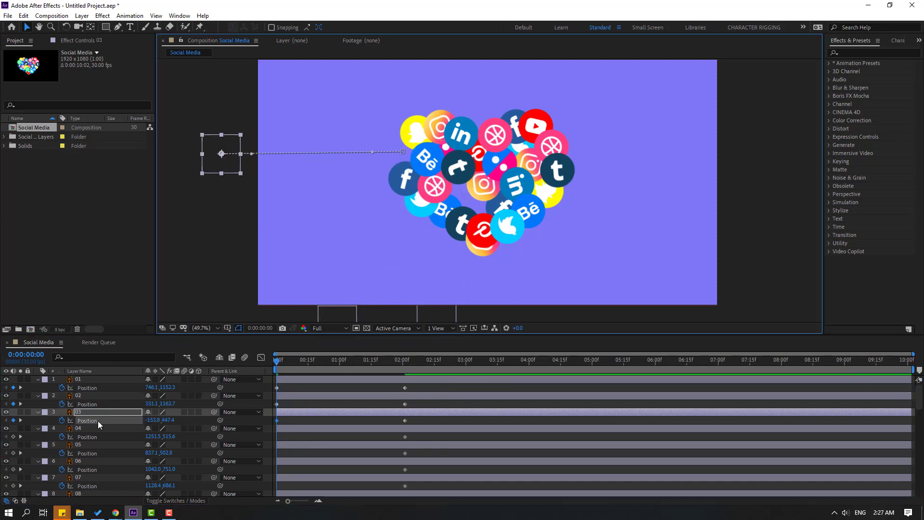
# Move layer 04's icon off the right edge and layer 05's below the bottom-left, then zoom out
pyautogui.click(82, 428)
pyautogui.moveTo(550, 185); pyautogui.dragTo(746, 164)
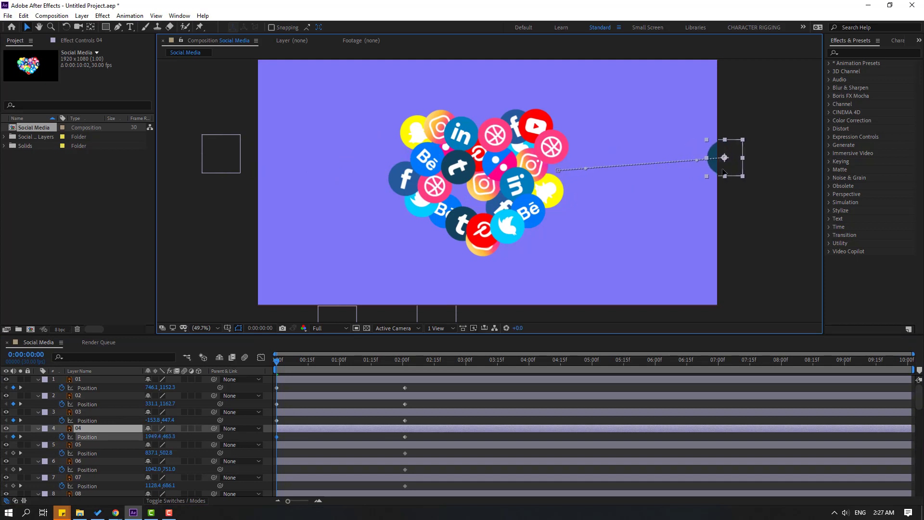
pyautogui.click(78, 444)
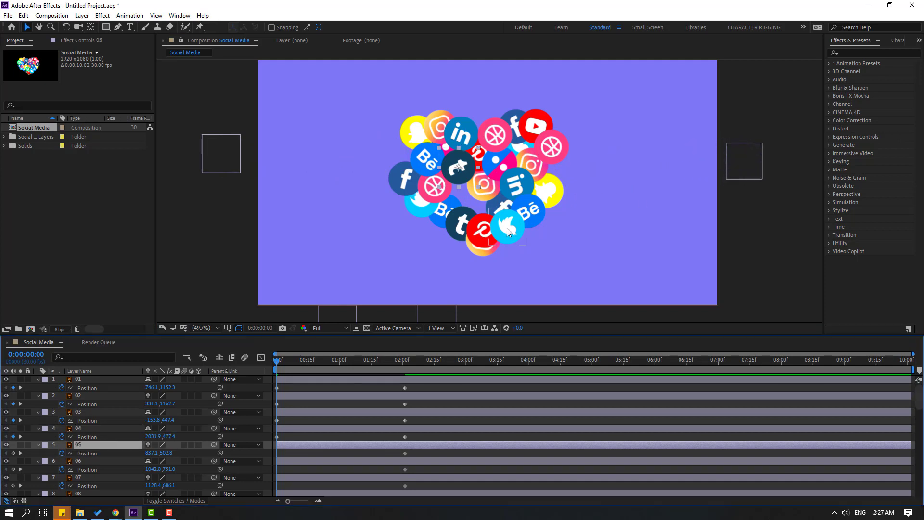
pyautogui.moveTo(461, 177); pyautogui.dragTo(310, 335)
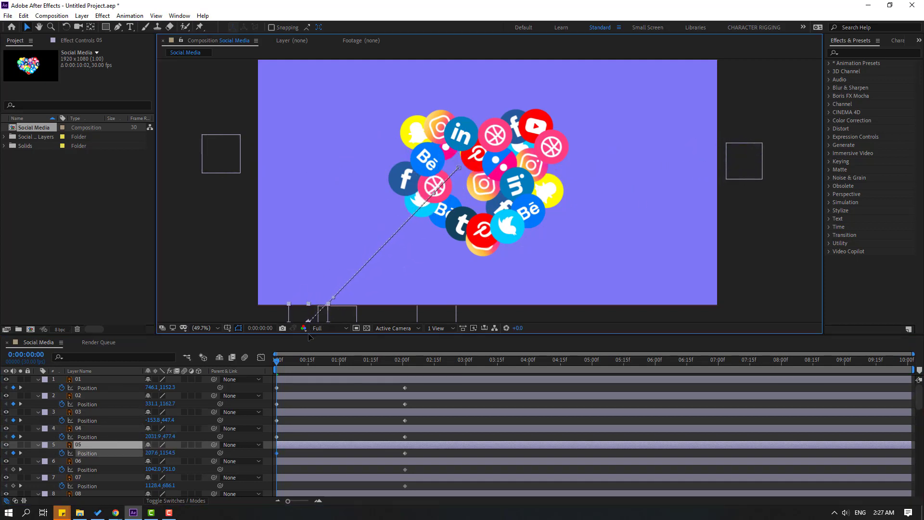
pyautogui.click(86, 461)
pyautogui.press(',')
pyautogui.press(',')
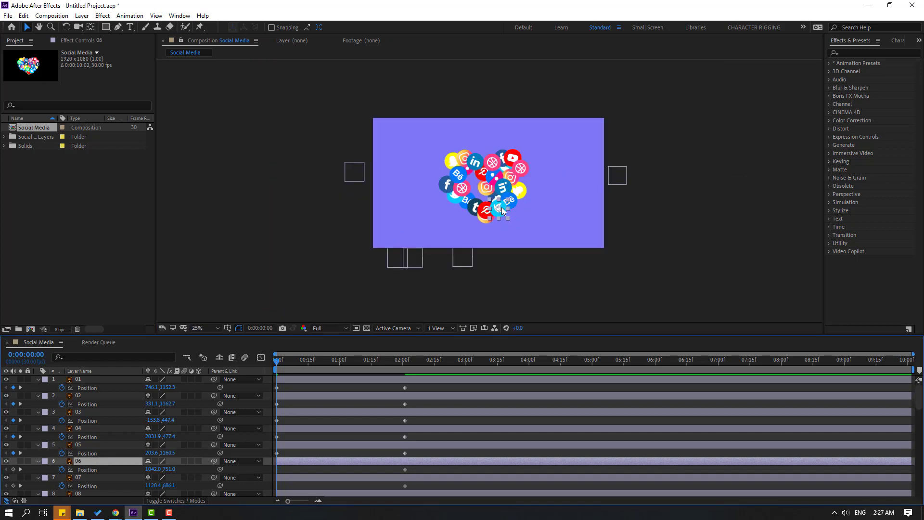
# Start the icons of layers 06–10 outside the frame, including below, top-left, above and top-right
pyautogui.moveTo(502, 209); pyautogui.dragTo(529, 263)
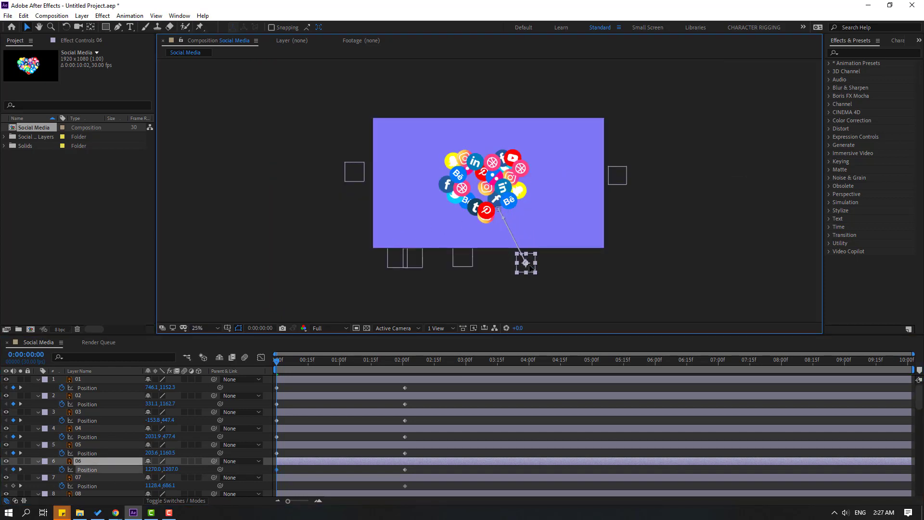
pyautogui.click(75, 480)
pyautogui.moveTo(514, 208); pyautogui.dragTo(615, 223)
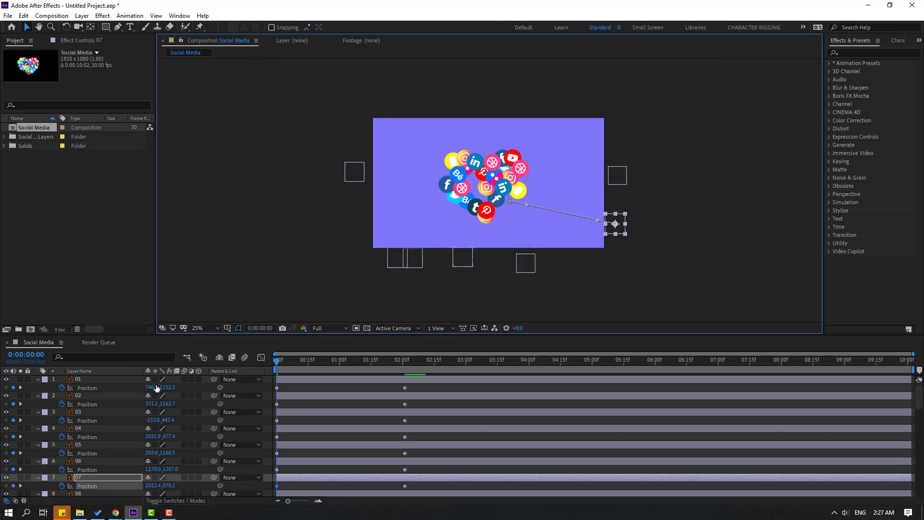
pyautogui.scroll(-3, 82, 454)
pyautogui.click(80, 445)
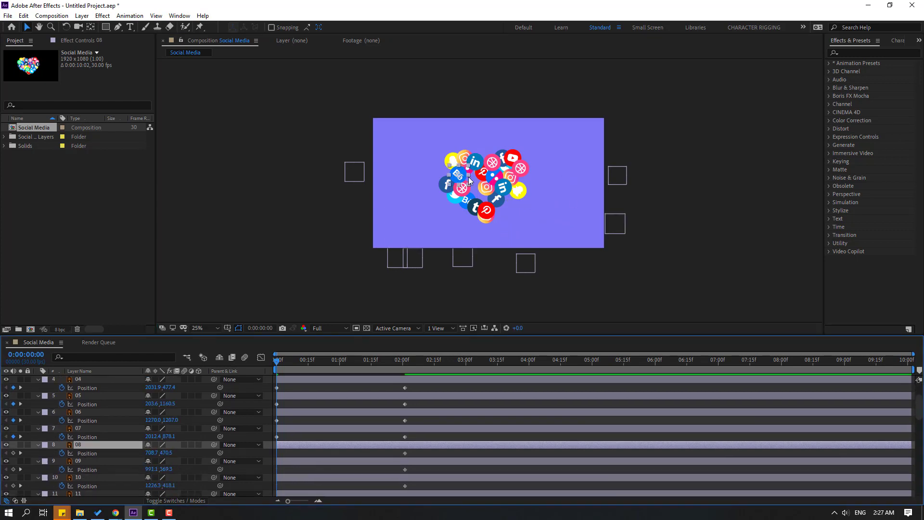
pyautogui.moveTo(462, 180); pyautogui.dragTo(368, 143)
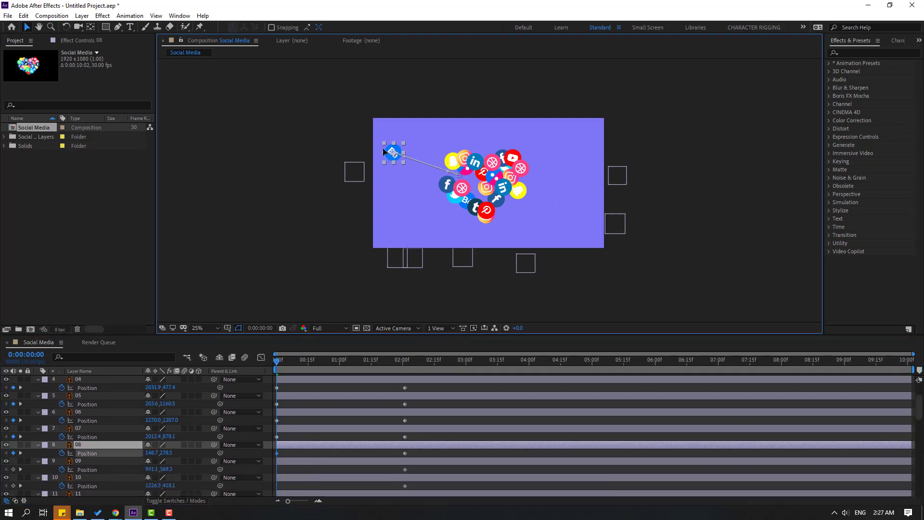
pyautogui.click(76, 461)
pyautogui.moveTo(497, 184); pyautogui.dragTo(500, 110)
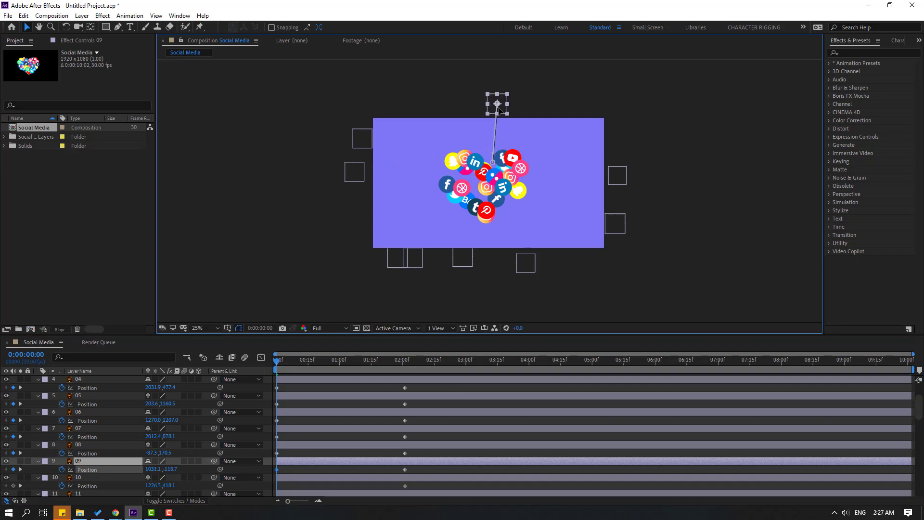
pyautogui.scroll(-3, 52, 430)
pyautogui.click(80, 453)
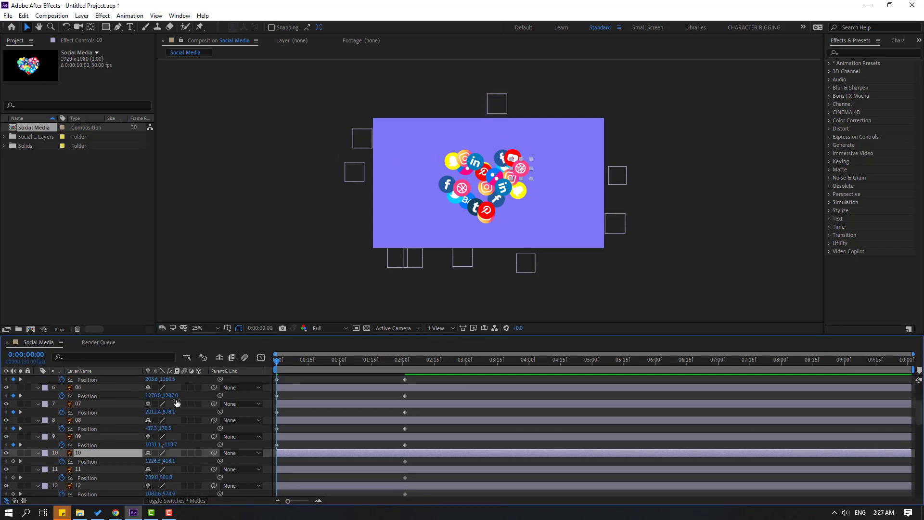
pyautogui.moveTo(519, 173); pyautogui.dragTo(584, 113)
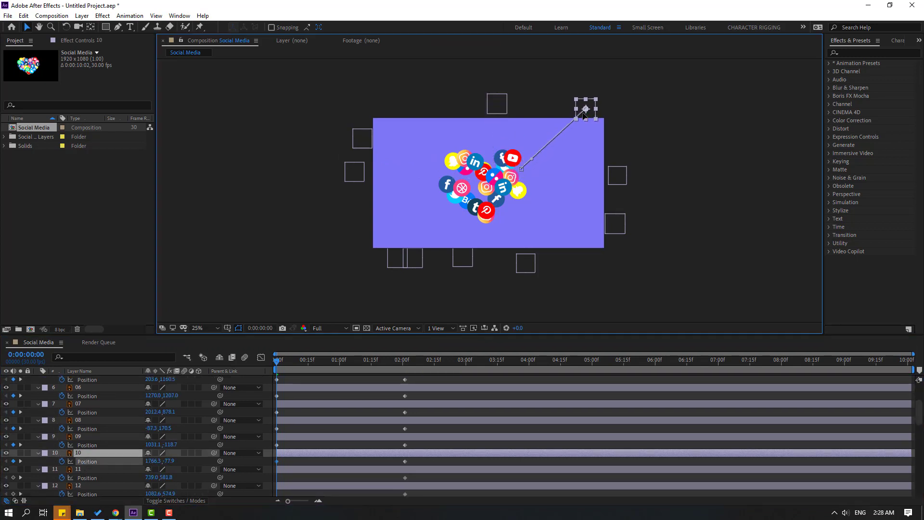
# Start layers 11–14 off-frame: down-left, below bottom-right, above-left and above the frame
pyautogui.click(80, 470)
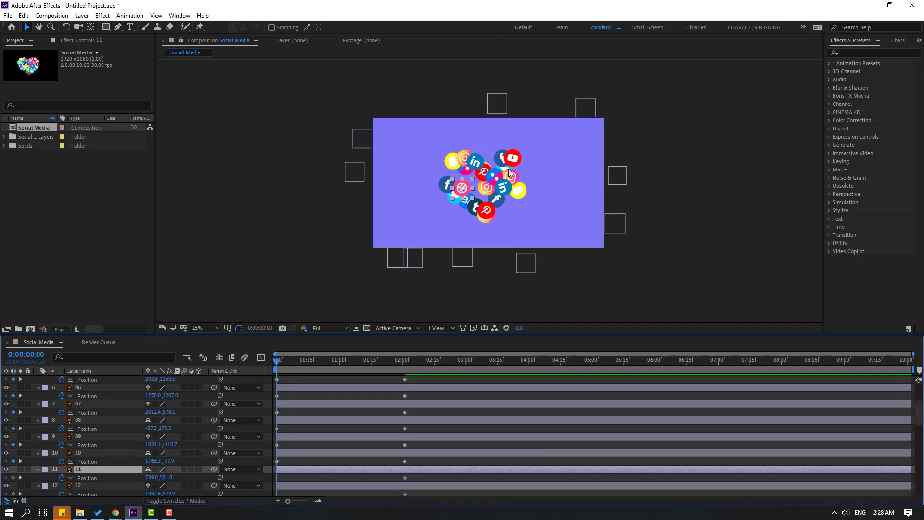
pyautogui.moveTo(463, 191); pyautogui.dragTo(394, 240)
pyautogui.moveTo(352, 266); pyautogui.dragTo(356, 257)
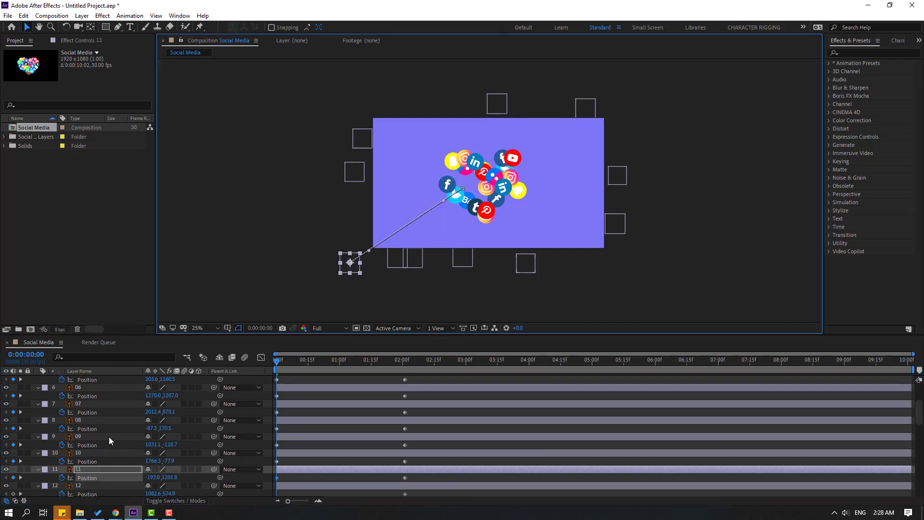
pyautogui.scroll(-1, 112, 439)
pyautogui.click(80, 460)
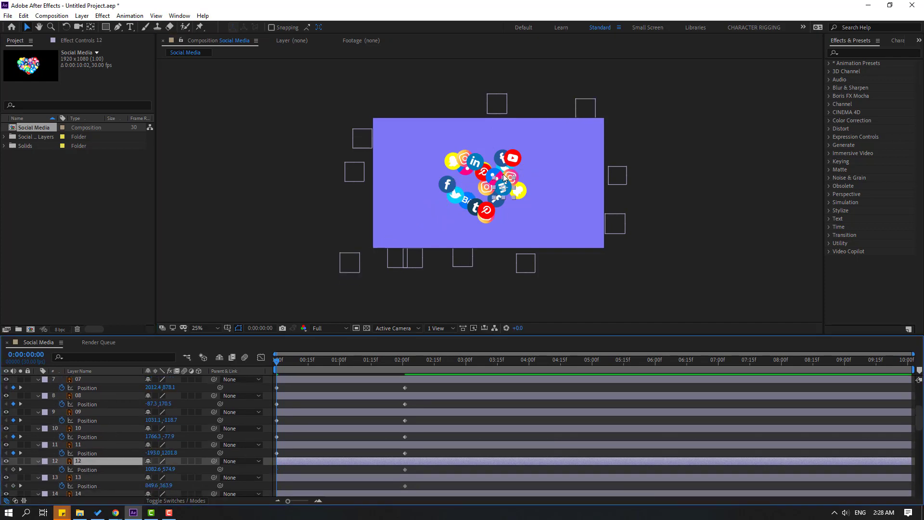
pyautogui.moveTo(506, 194); pyautogui.dragTo(563, 273)
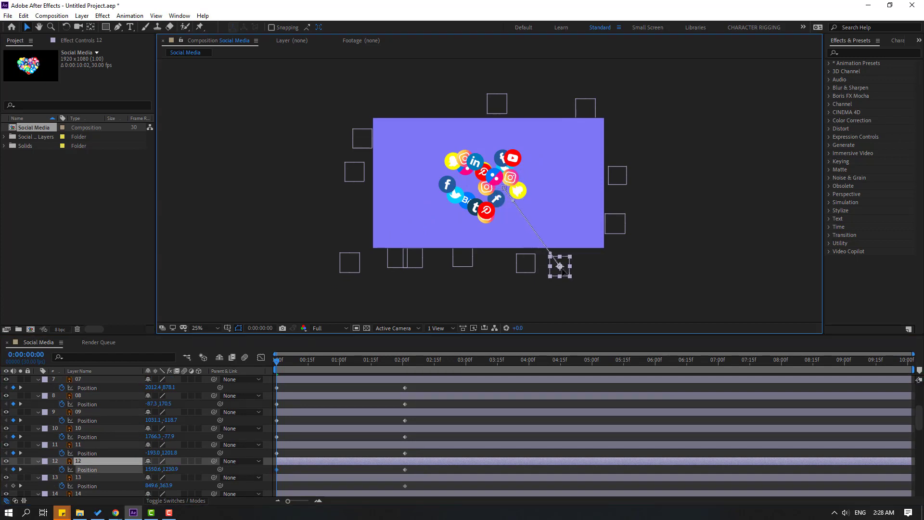
pyautogui.scroll(-1, 52, 469)
pyautogui.click(82, 427)
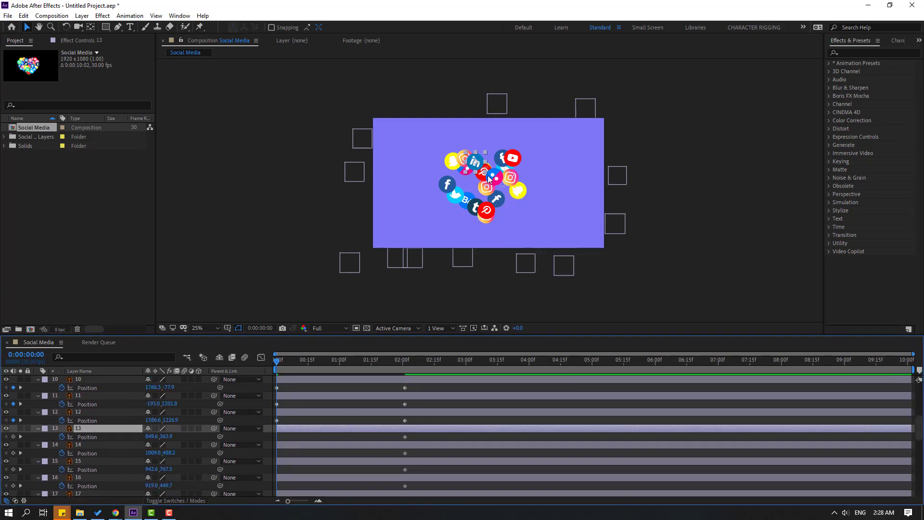
pyautogui.moveTo(488, 178); pyautogui.dragTo(443, 91)
pyautogui.click(91, 445)
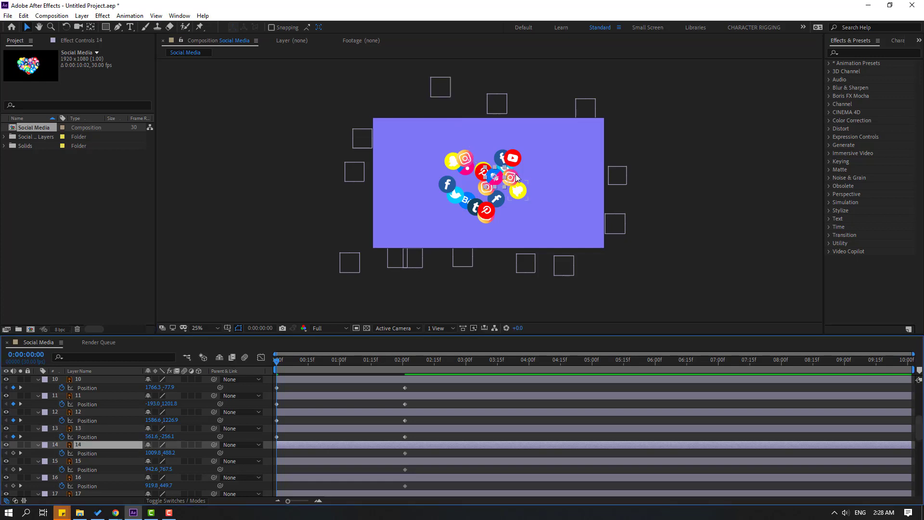
pyautogui.moveTo(502, 180); pyautogui.dragTo(546, 101)
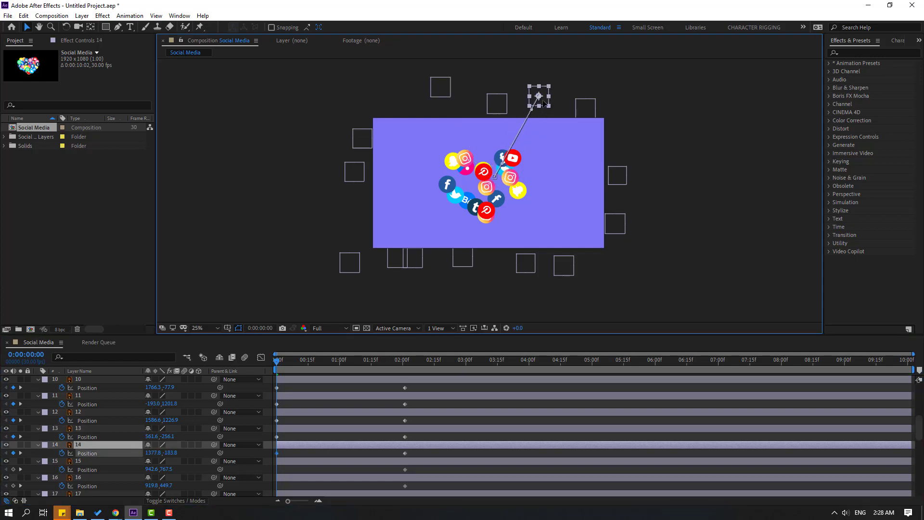
pyautogui.scroll(-1, 68, 437)
# Start the icons of layers 15–18 outside the frame: below, top-left, below and right
pyautogui.click(82, 412)
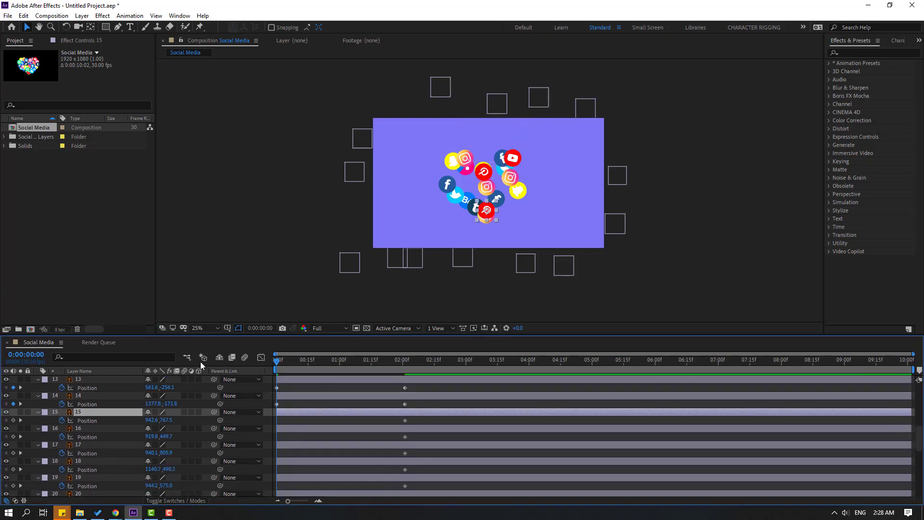
pyautogui.moveTo(483, 215); pyautogui.dragTo(485, 280)
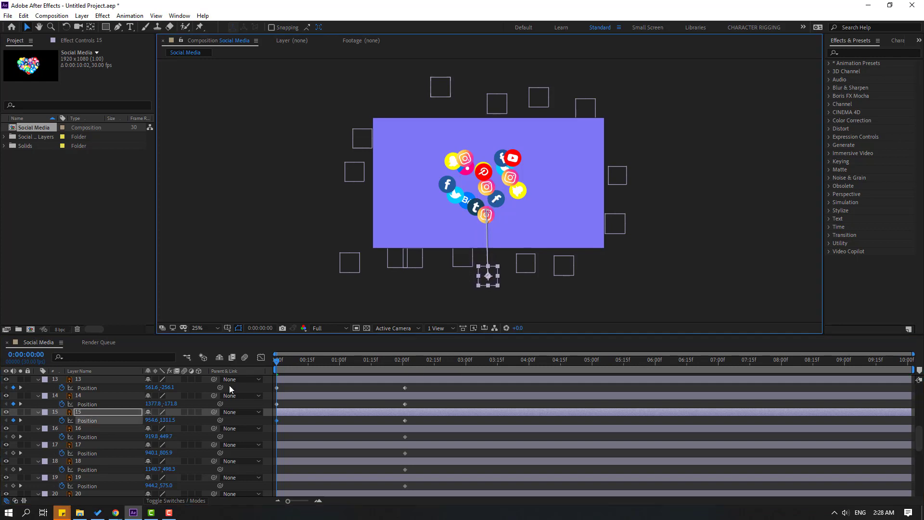
pyautogui.click(94, 428)
pyautogui.moveTo(485, 172); pyautogui.dragTo(408, 104)
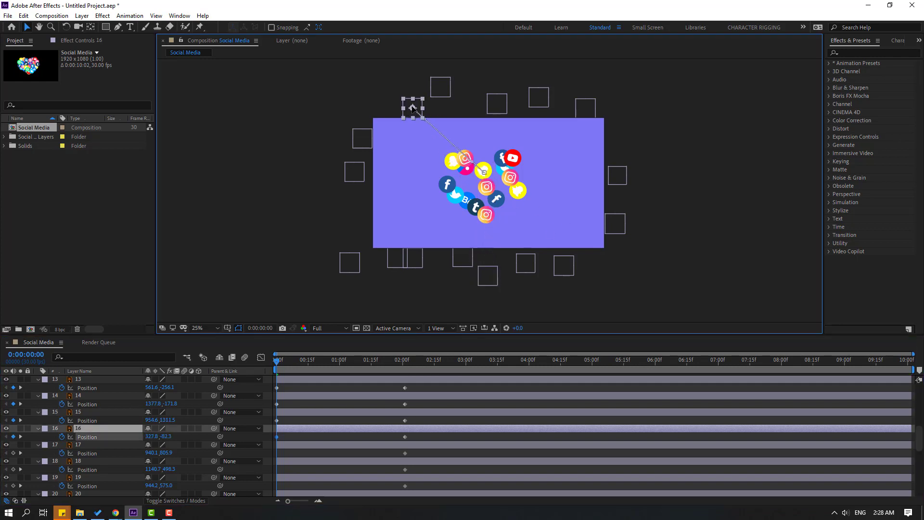
pyautogui.click(92, 444)
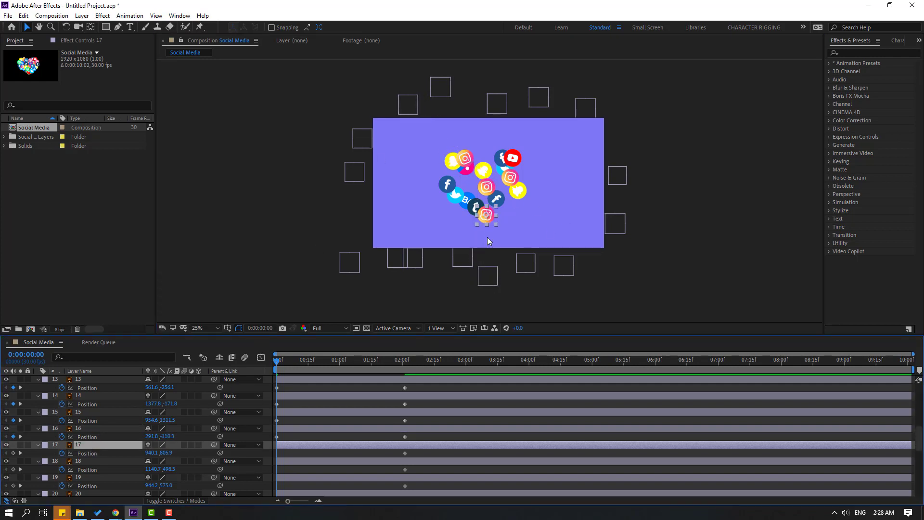
pyautogui.moveTo(486, 220); pyautogui.dragTo(466, 291)
pyautogui.click(105, 462)
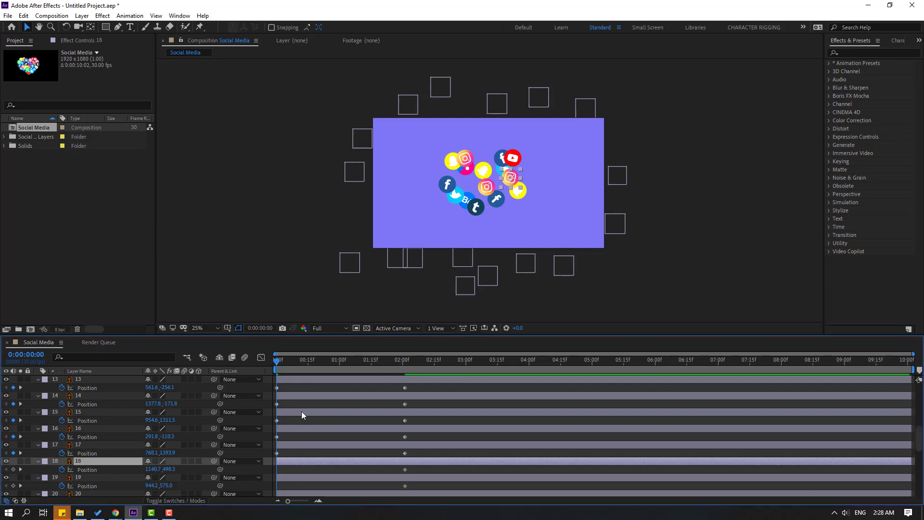
pyautogui.moveTo(512, 183); pyautogui.dragTo(633, 140)
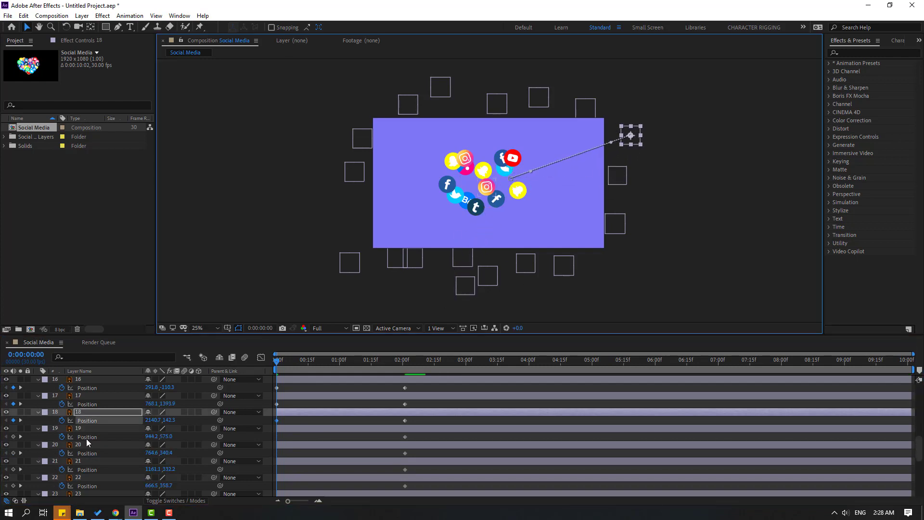
pyautogui.scroll(-2, 85, 438)
# Start layers 19–22 off-frame, with the Instagram icon below and the YouTube icon above
pyautogui.click(82, 434)
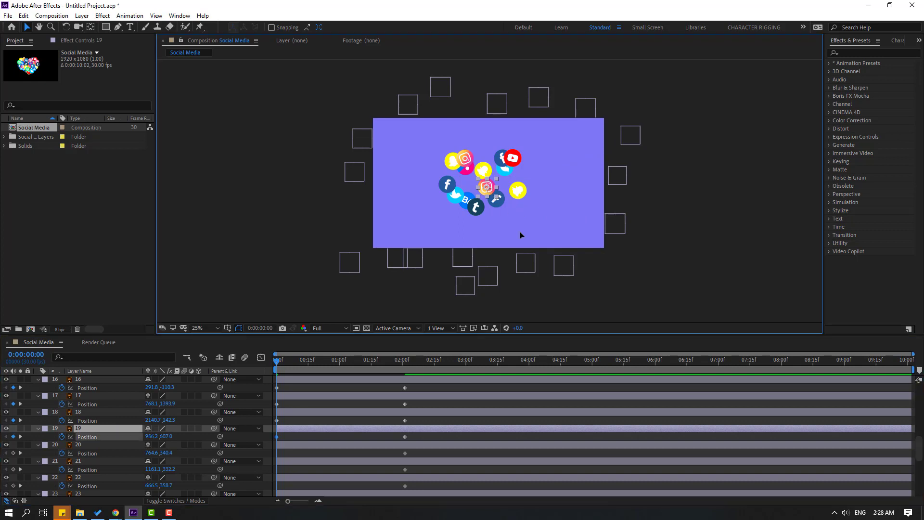
pyautogui.moveTo(488, 189); pyautogui.dragTo(513, 272)
pyautogui.click(85, 444)
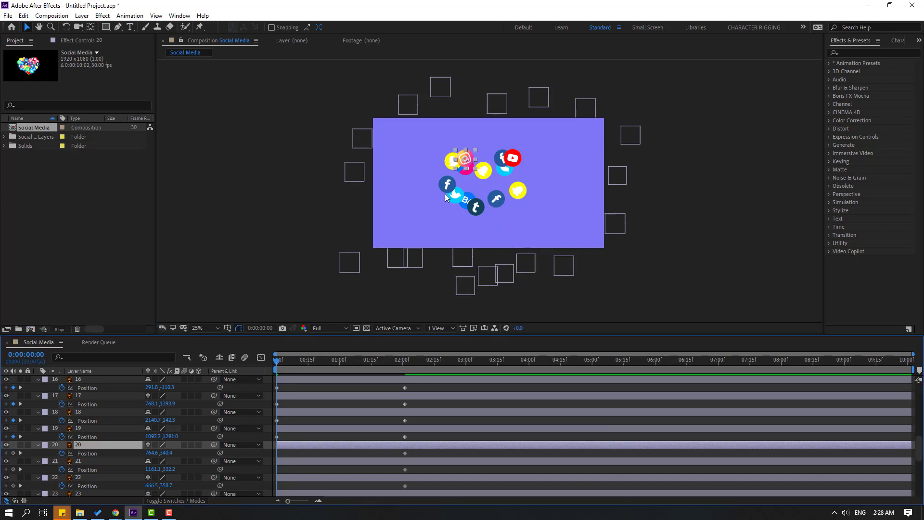
pyautogui.moveTo(466, 161); pyautogui.dragTo(463, 91)
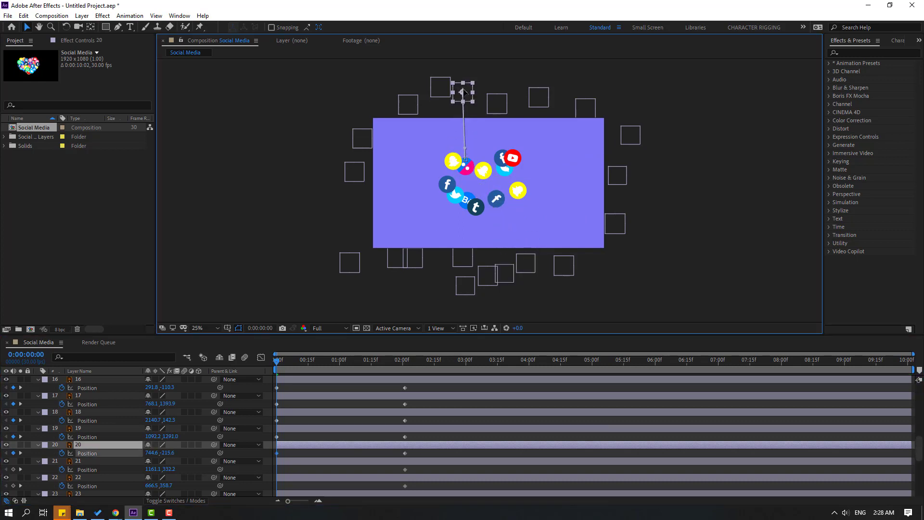
pyautogui.click(84, 460)
pyautogui.moveTo(511, 161); pyautogui.dragTo(520, 101)
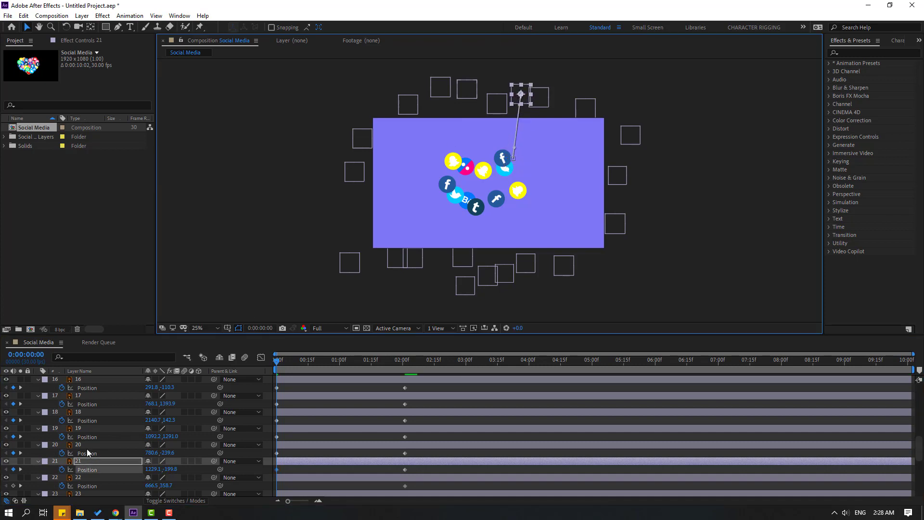
pyautogui.click(77, 477)
pyautogui.moveTo(458, 162); pyautogui.dragTo(381, 111)
pyautogui.scroll(-1, 114, 439)
pyautogui.scroll(-1, 102, 446)
# Start layers 23–27 off-frame, from the yellow icon top-right to the Facebook icon at left
pyautogui.click(102, 450)
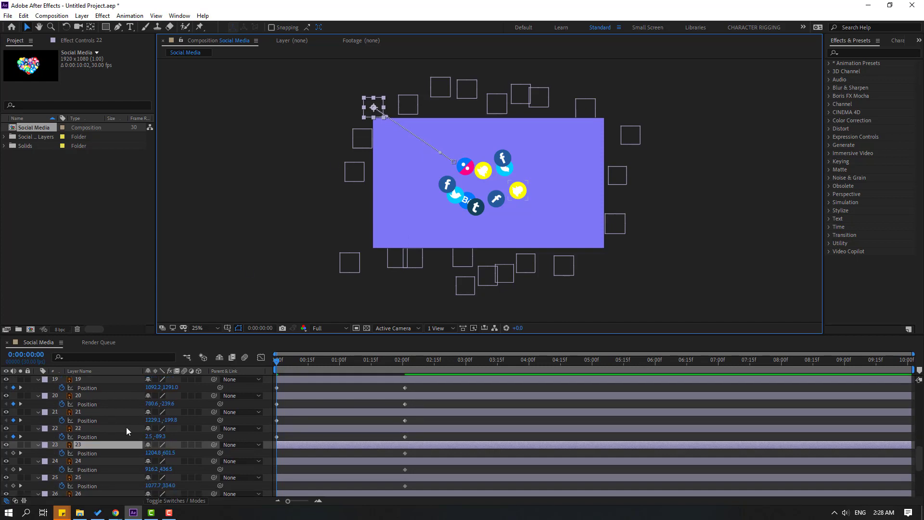
pyautogui.moveTo(520, 192); pyautogui.dragTo(613, 112)
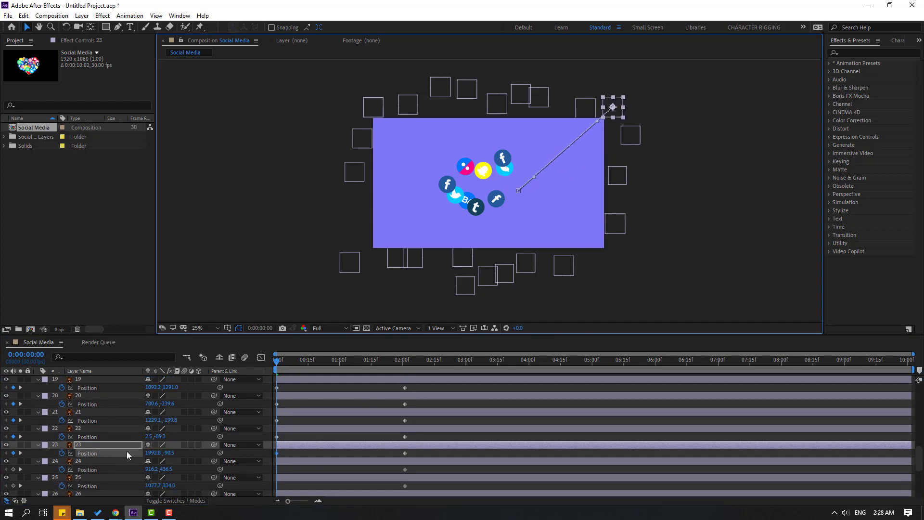
pyautogui.click(77, 460)
pyautogui.moveTo(488, 174); pyautogui.dragTo(430, 302)
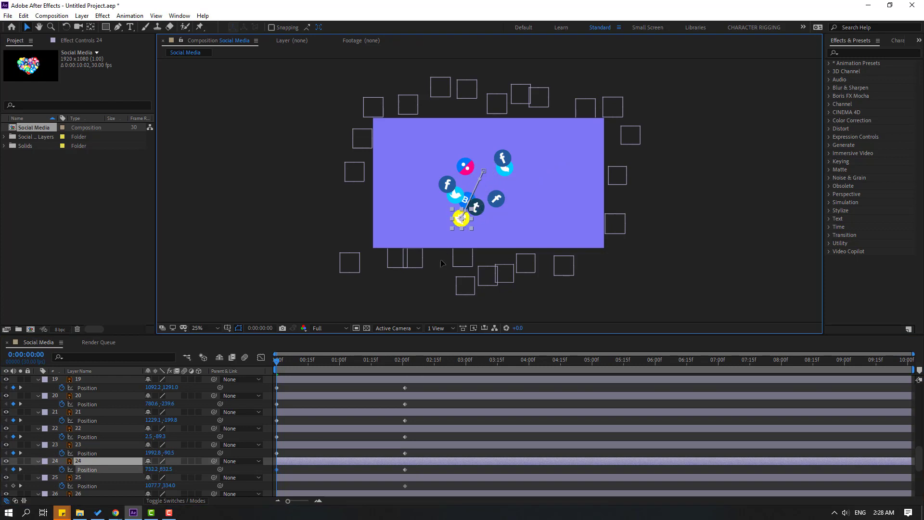
pyautogui.scroll(-3, 87, 437)
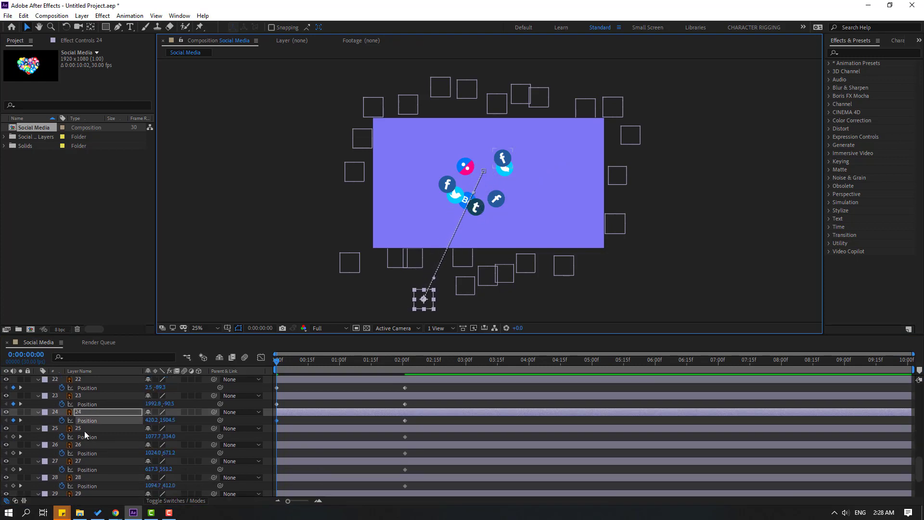
pyautogui.click(82, 429)
pyautogui.moveTo(504, 164); pyautogui.dragTo(450, 90)
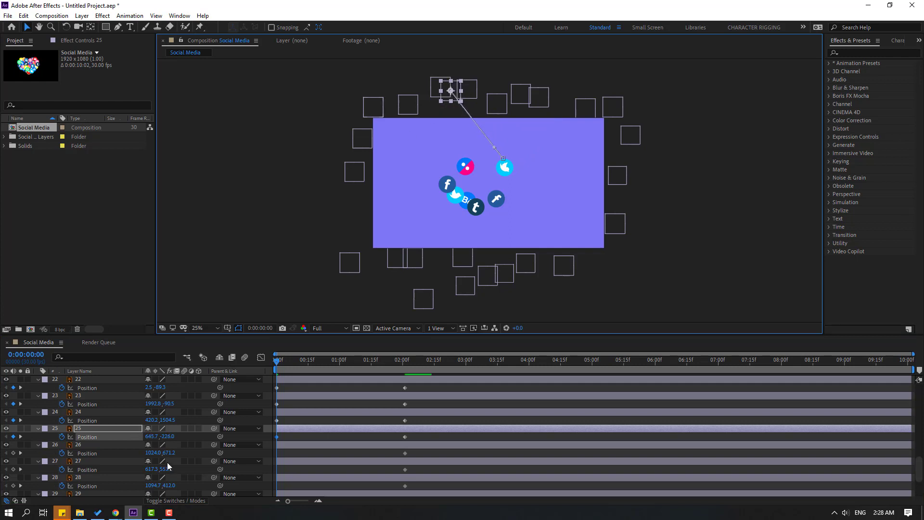
pyautogui.click(83, 446)
pyautogui.moveTo(498, 197); pyautogui.dragTo(617, 262)
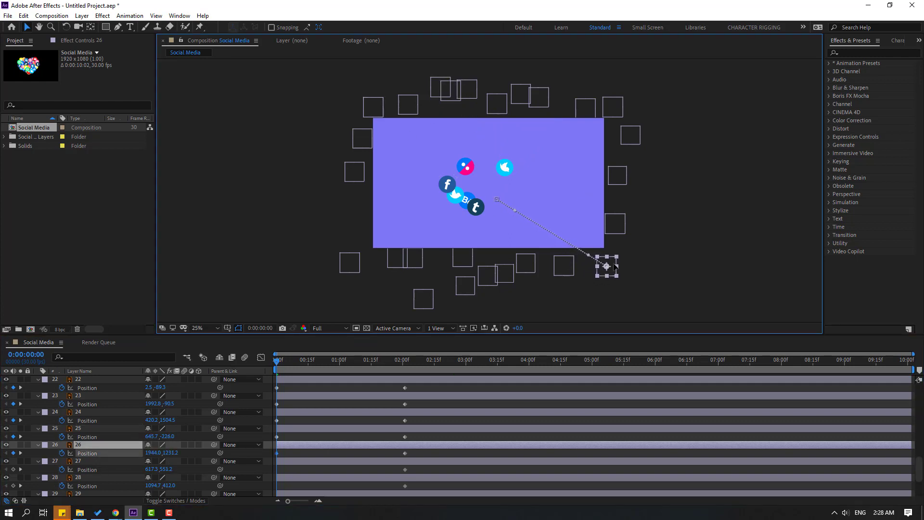
pyautogui.click(84, 461)
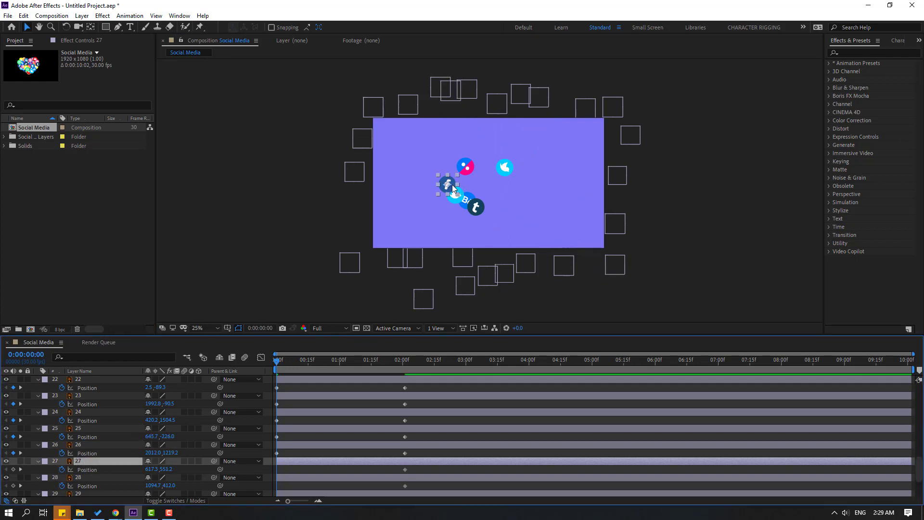
pyautogui.moveTo(452, 184); pyautogui.dragTo(382, 207)
pyautogui.scroll(-3, 77, 469)
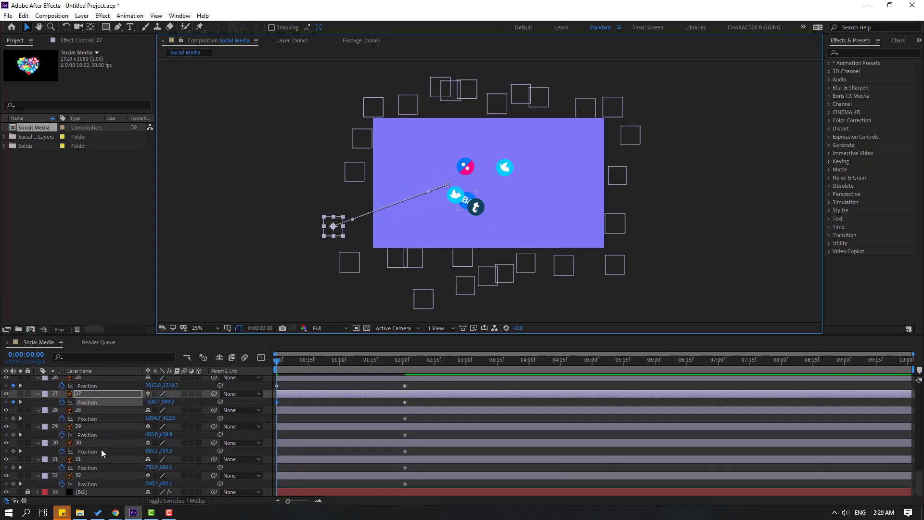
# Start layers 28–32 off-frame, including the Behance icon at bottom-right, leaving the frame empty
pyautogui.click(80, 410)
pyautogui.moveTo(507, 172)
pyautogui.mouseDown()
pyautogui.moveTo(527, 197)
pyautogui.moveTo(571, 85)
pyautogui.mouseUp()
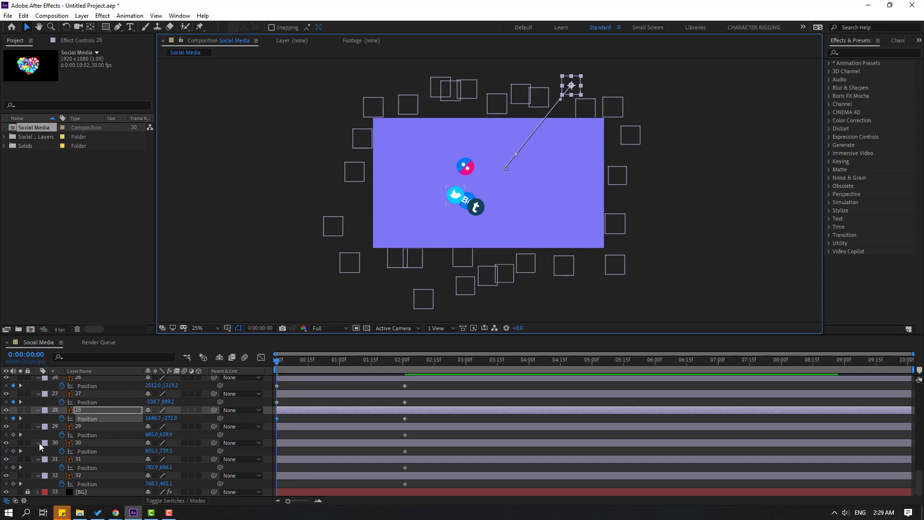
pyautogui.click(82, 428)
pyautogui.moveTo(459, 200); pyautogui.dragTo(326, 209)
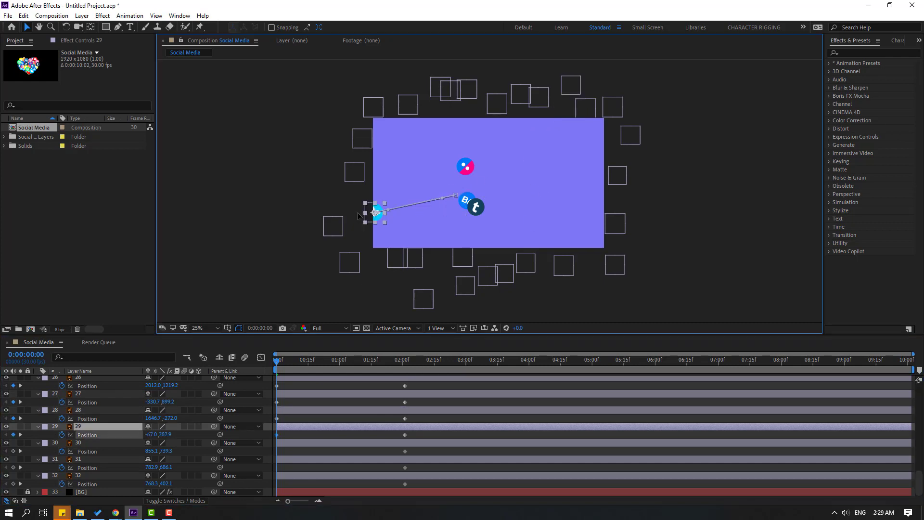
pyautogui.click(86, 443)
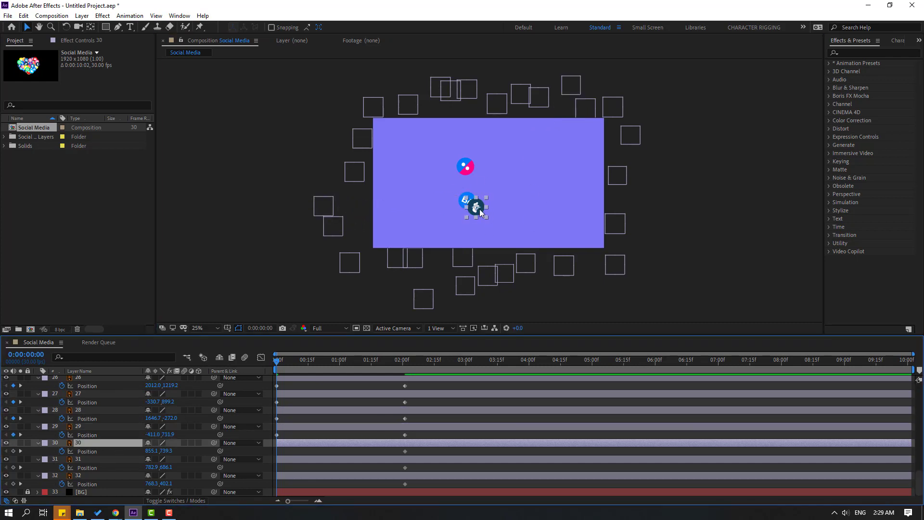
pyautogui.moveTo(481, 212); pyautogui.dragTo(437, 277)
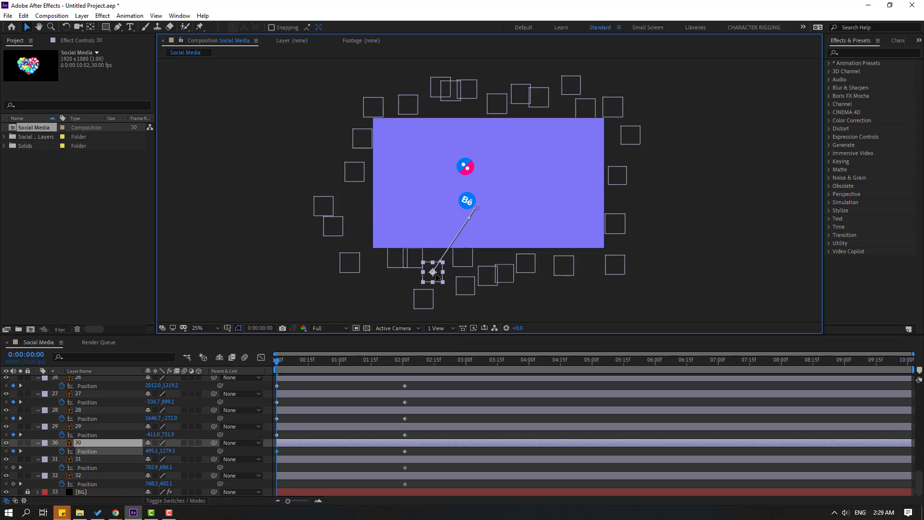
pyautogui.click(81, 459)
pyautogui.moveTo(474, 212)
pyautogui.mouseDown()
pyautogui.moveTo(576, 252)
pyautogui.moveTo(590, 274)
pyautogui.mouseUp()
pyautogui.press('Return')
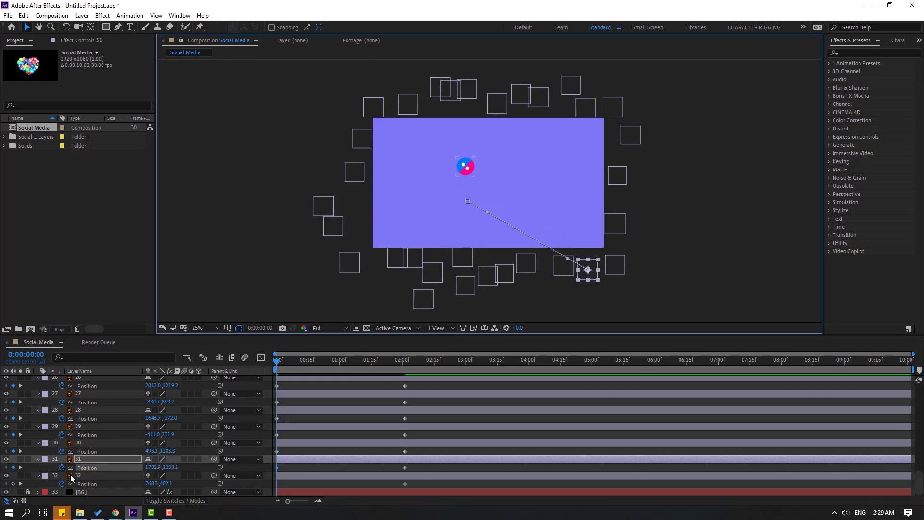
pyautogui.click(100, 474)
pyautogui.moveTo(472, 166)
pyautogui.mouseDown()
pyautogui.moveTo(314, 167)
pyautogui.moveTo(350, 210)
pyautogui.mouseUp()
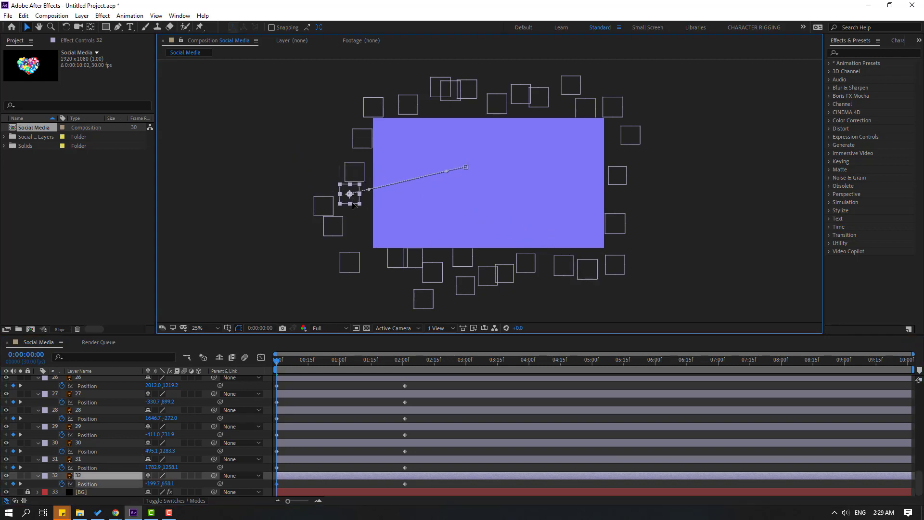
# Preview the fly-in, then apply Keyframe Assistant > Easy Ease to the selected Position keyframes
pyautogui.moveTo(288, 362); pyautogui.dragTo(402, 362)
pyautogui.press('Home')
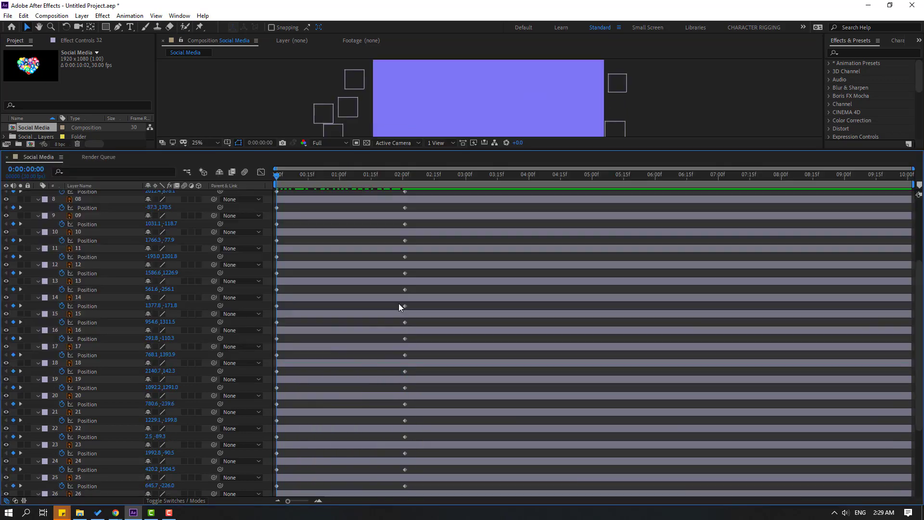
pyautogui.scroll(5, 337, 272)
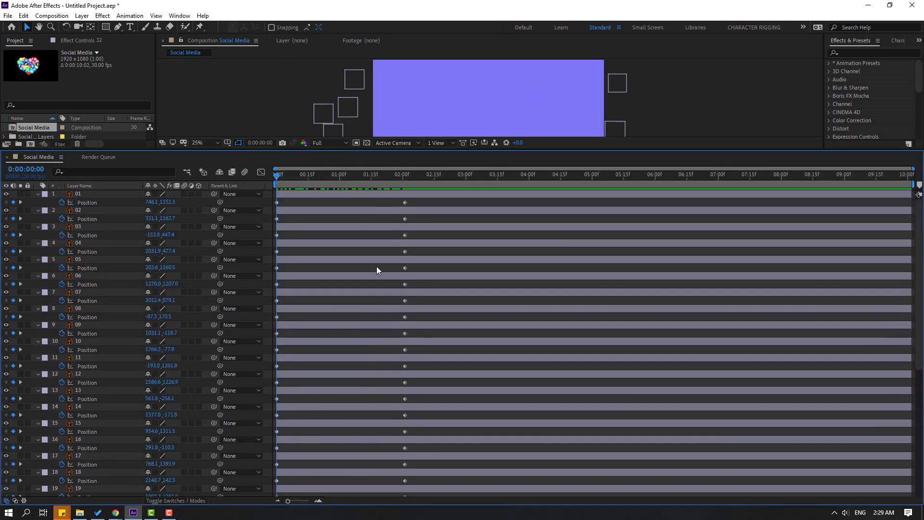
pyautogui.moveTo(409, 200)
pyautogui.mouseDown()
pyautogui.moveTo(253, 506)
pyautogui.moveTo(243, 503)
pyautogui.mouseUp()
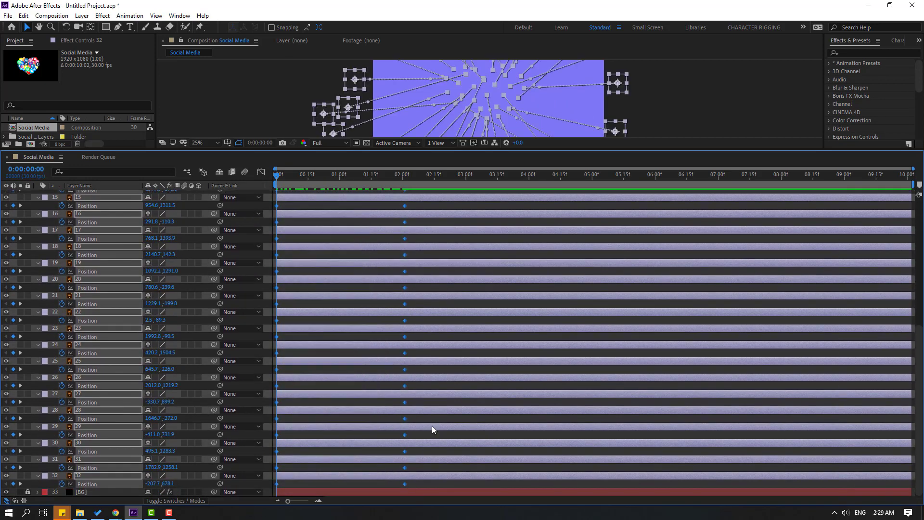
pyautogui.rightClick(405, 290)
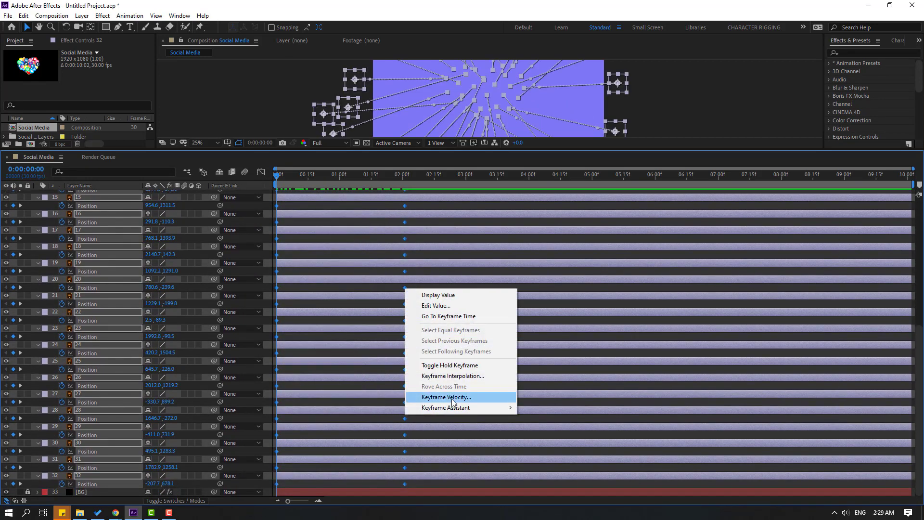
pyautogui.moveTo(454, 408)
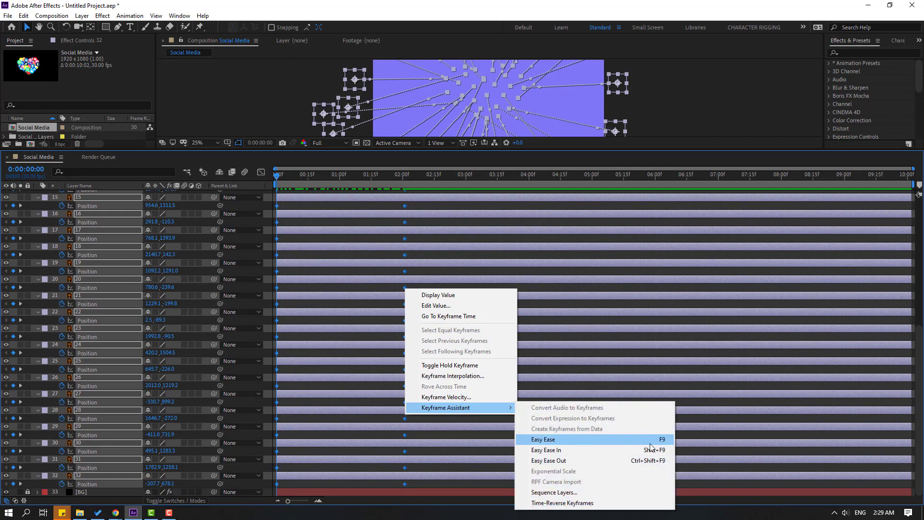
pyautogui.click(650, 442)
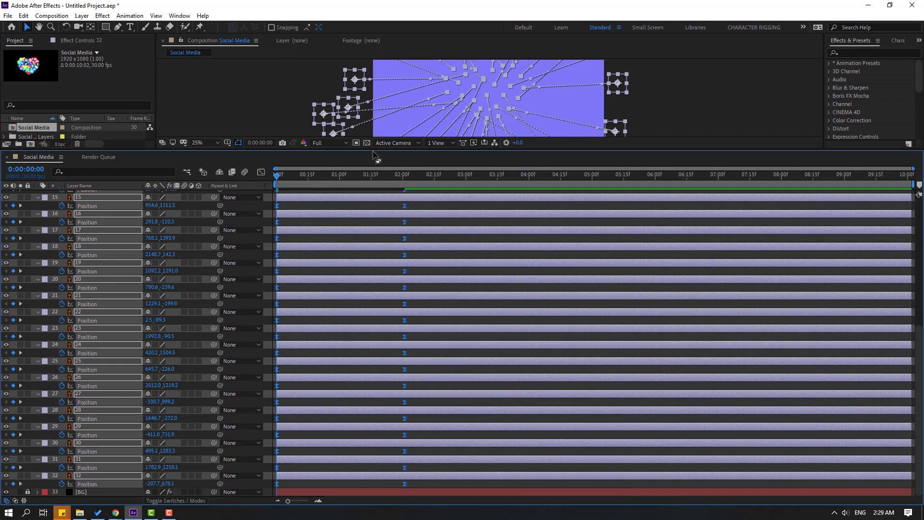
pyautogui.moveTo(371, 153); pyautogui.dragTo(337, 370)
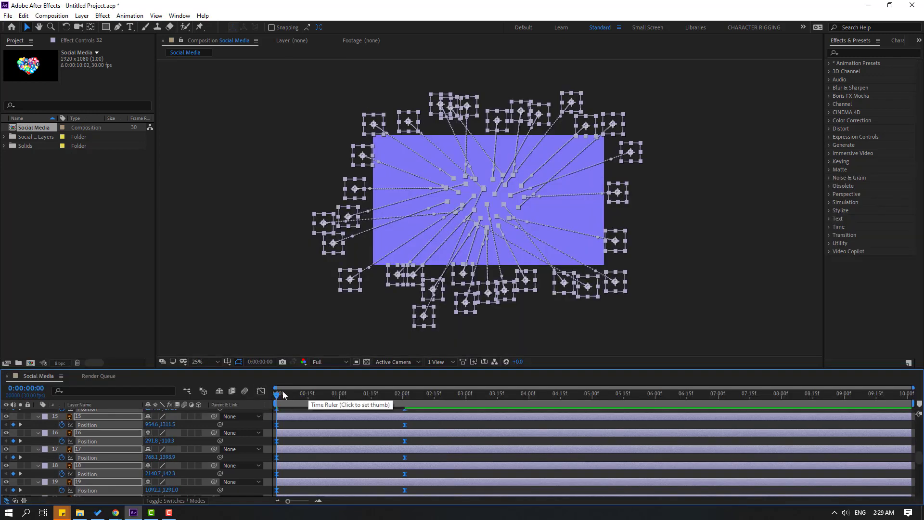
# In the Graph Editor speed graph, select the start and end keyframes, previewing the motion
pyautogui.click(262, 391)
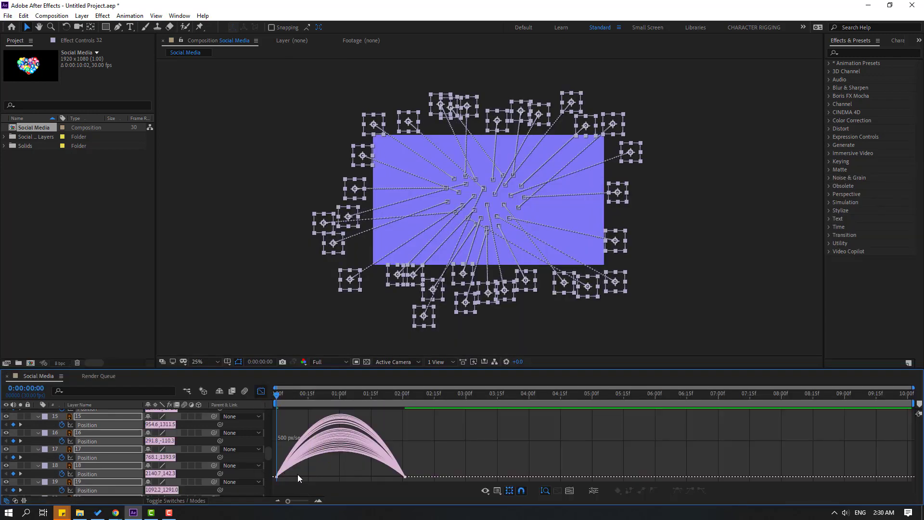
pyautogui.moveTo(264, 461); pyautogui.dragTo(319, 476)
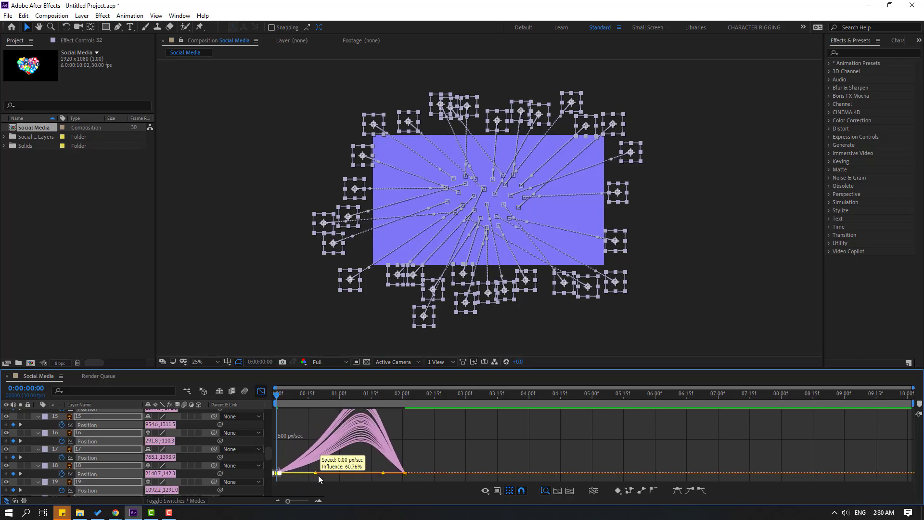
pyautogui.press('space')
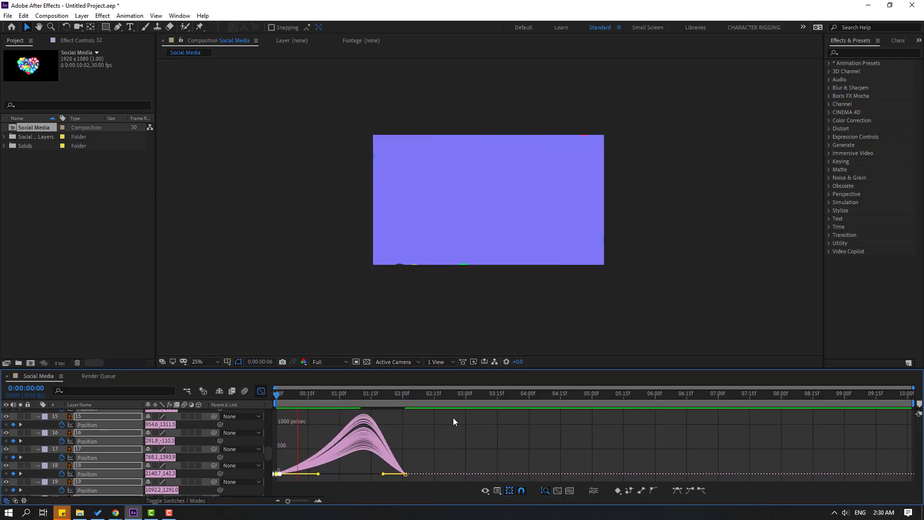
pyautogui.press('space')
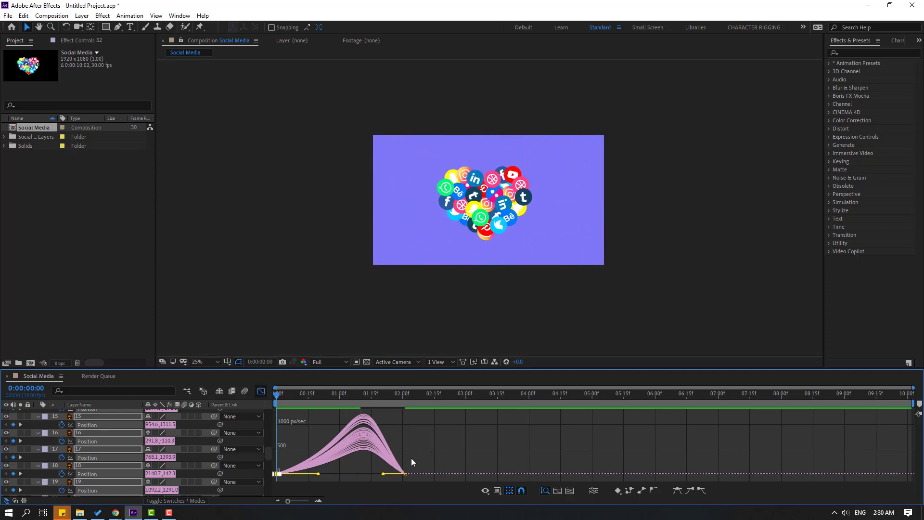
pyautogui.moveTo(417, 466)
pyautogui.mouseDown()
pyautogui.moveTo(379, 480)
pyautogui.moveTo(365, 474)
pyautogui.mouseUp()
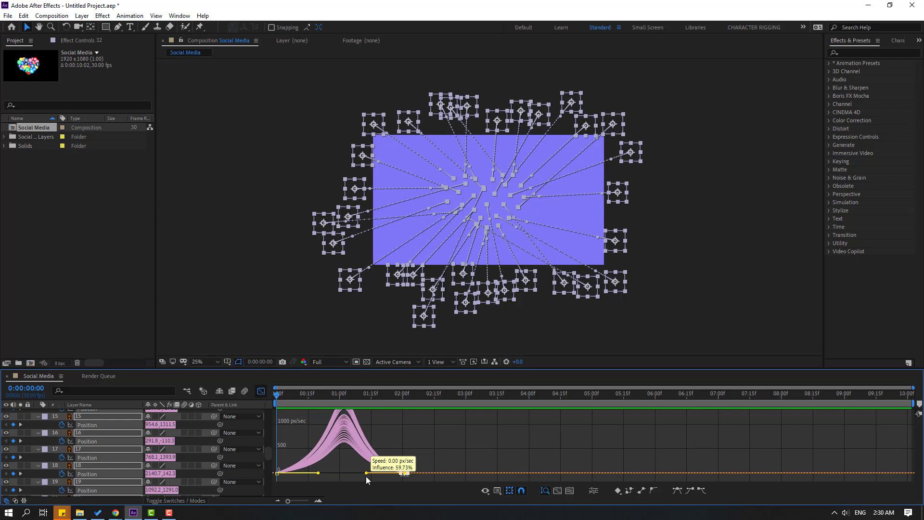
pyautogui.press('space')
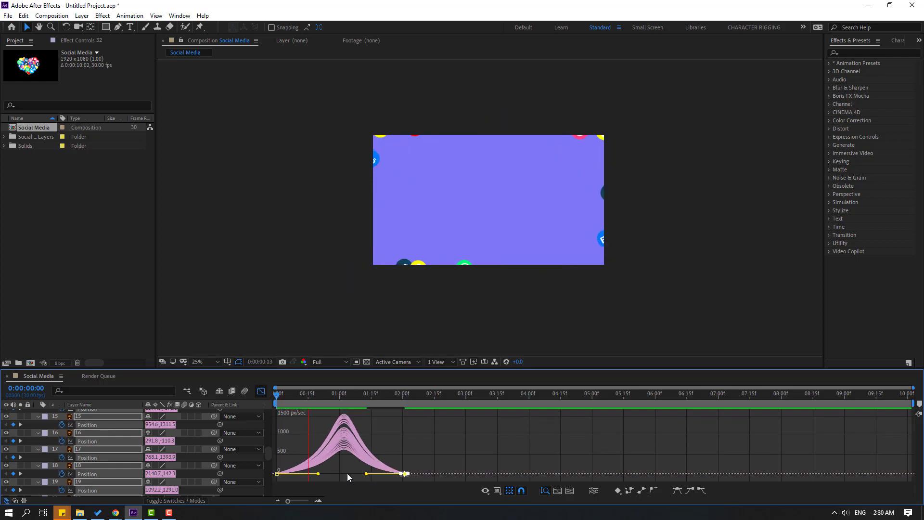
pyautogui.press('space')
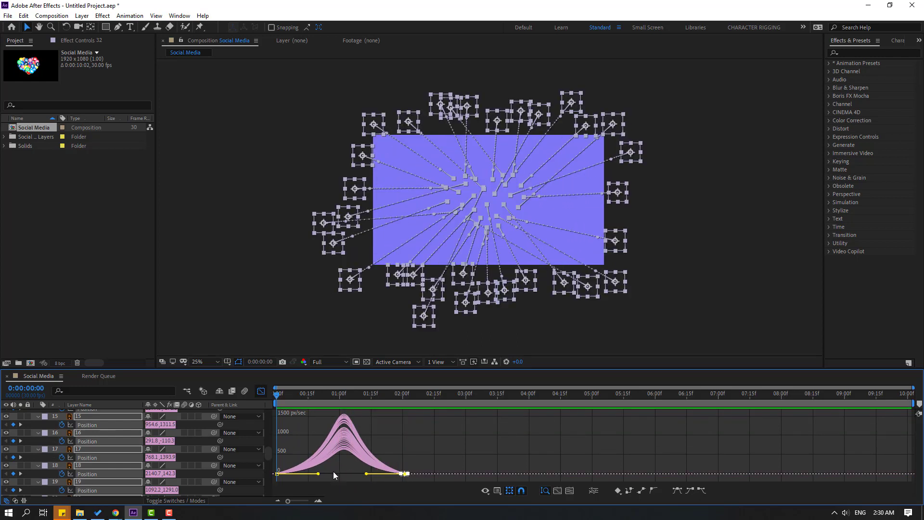
# Lengthen the starting keyframes' ease influence and preview the icons settling into the heart
pyautogui.moveTo(333, 471); pyautogui.dragTo(262, 478)
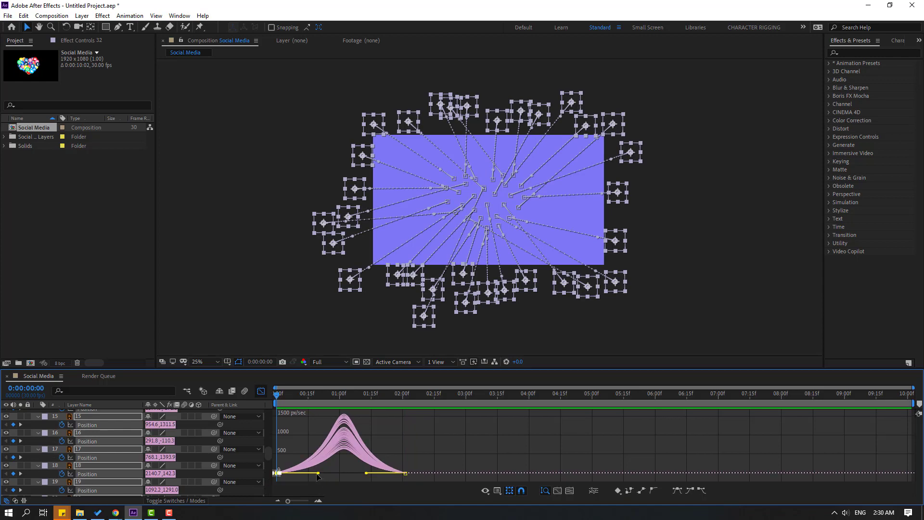
pyautogui.moveTo(318, 473); pyautogui.dragTo(310, 473)
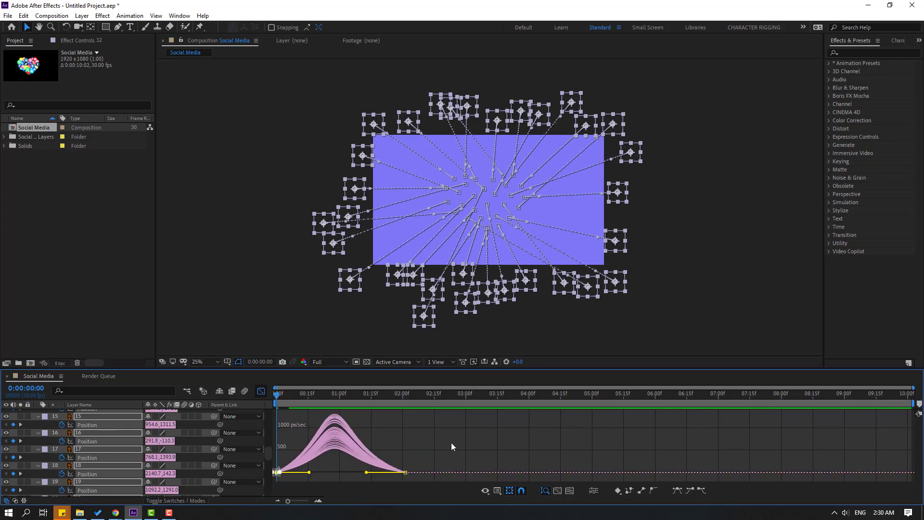
pyautogui.press('space')
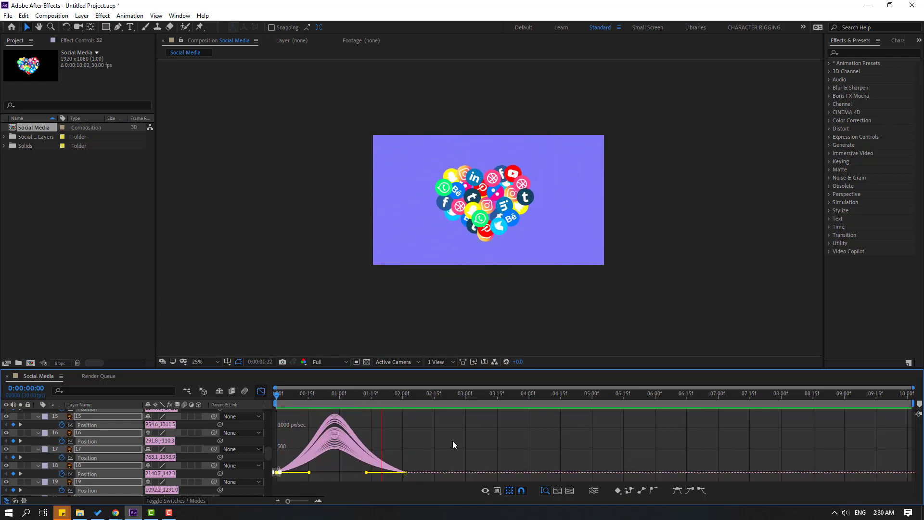
pyautogui.press(',')
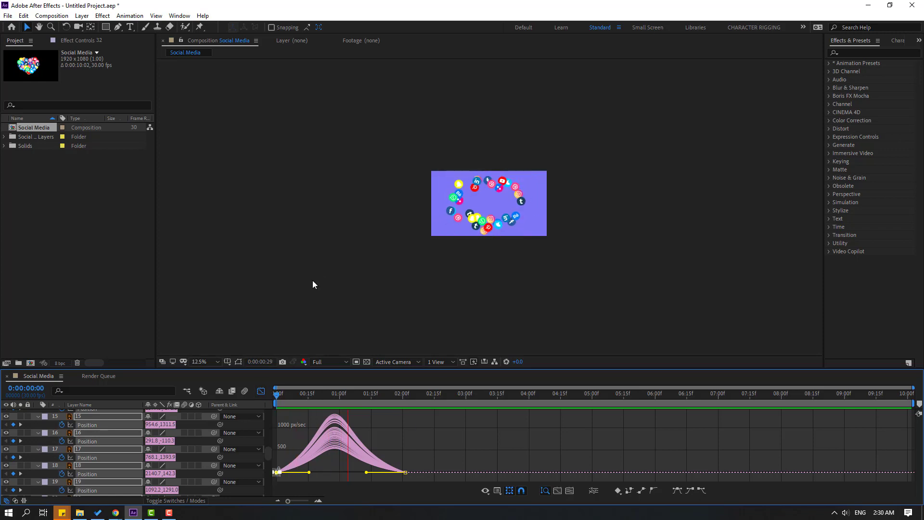
pyautogui.press('.')
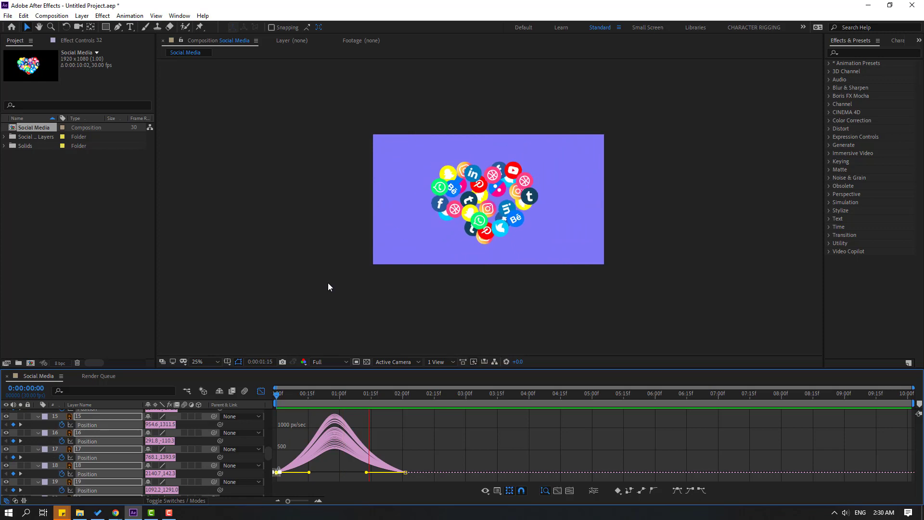
pyautogui.press('space')
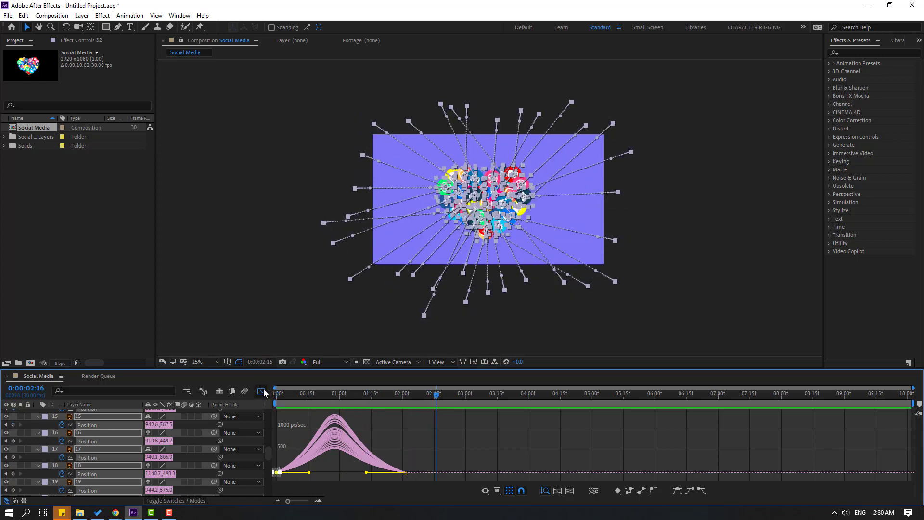
# Back in layer bar view, shift layers 1, 4, 15 and 17 to start slightly later
pyautogui.click(262, 392)
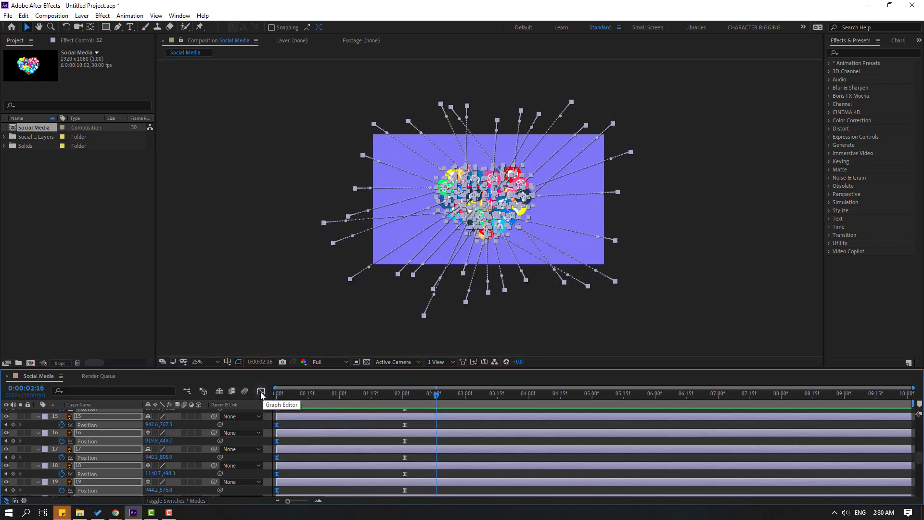
pyautogui.scroll(10, 408, 438)
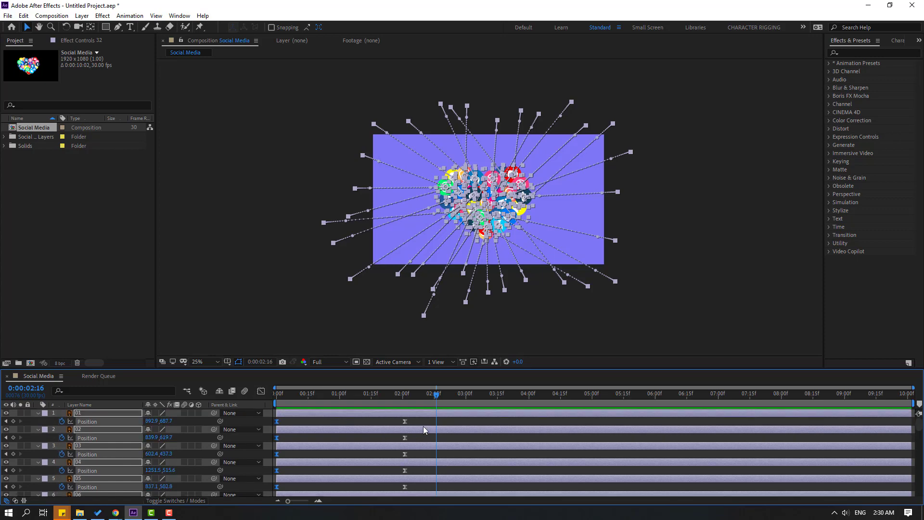
pyautogui.click(423, 420)
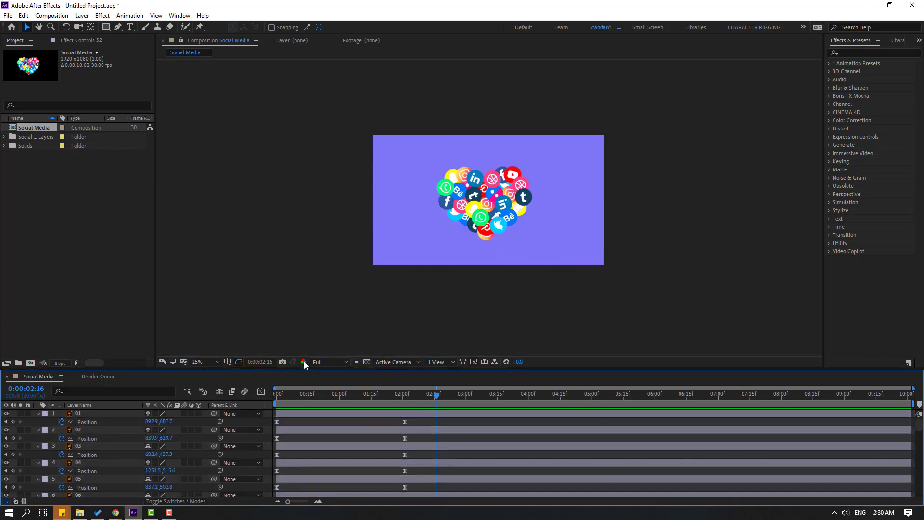
pyautogui.moveTo(304, 368); pyautogui.dragTo(316, 192)
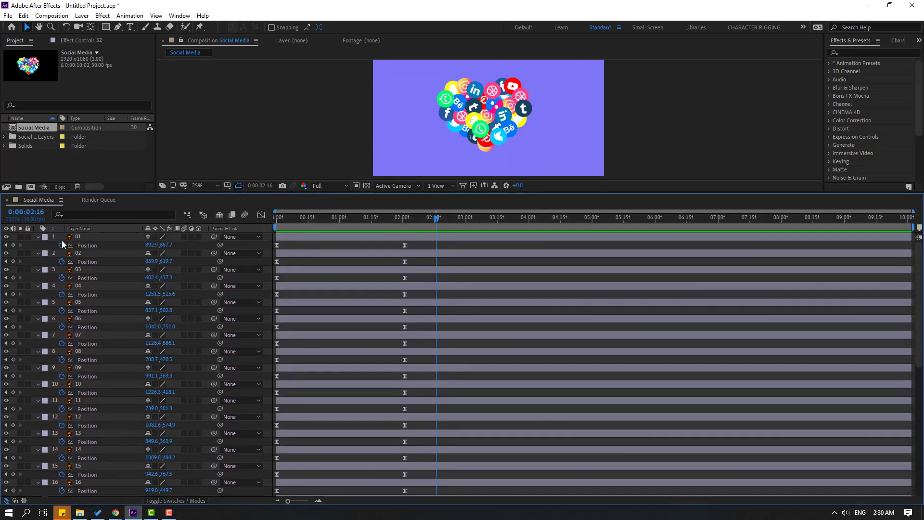
pyautogui.moveTo(298, 235); pyautogui.dragTo(310, 235)
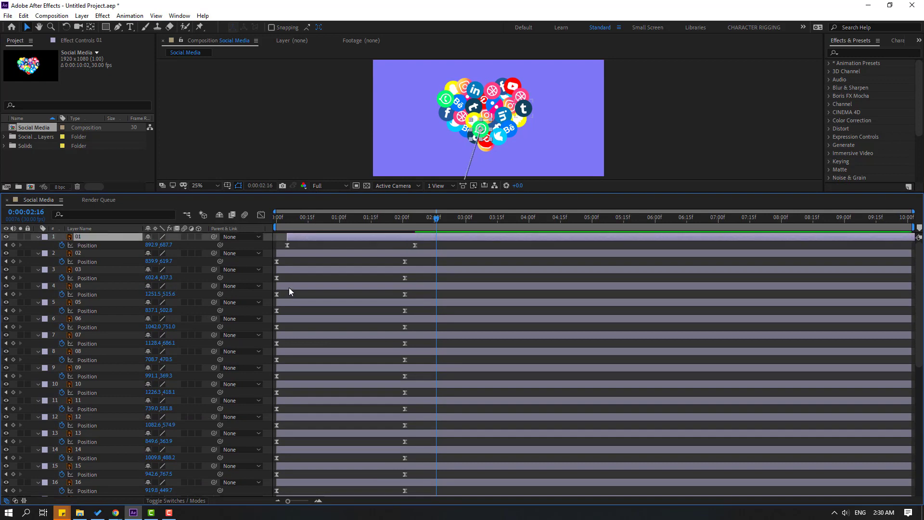
pyautogui.moveTo(288, 287)
pyautogui.mouseDown()
pyautogui.moveTo(309, 303)
pyautogui.moveTo(296, 319)
pyautogui.moveTo(319, 335)
pyautogui.moveTo(299, 353)
pyautogui.moveTo(310, 401)
pyautogui.moveTo(300, 418)
pyautogui.mouseUp()
pyautogui.moveTo(290, 433); pyautogui.dragTo(315, 419)
pyautogui.scroll(-3, 307, 443)
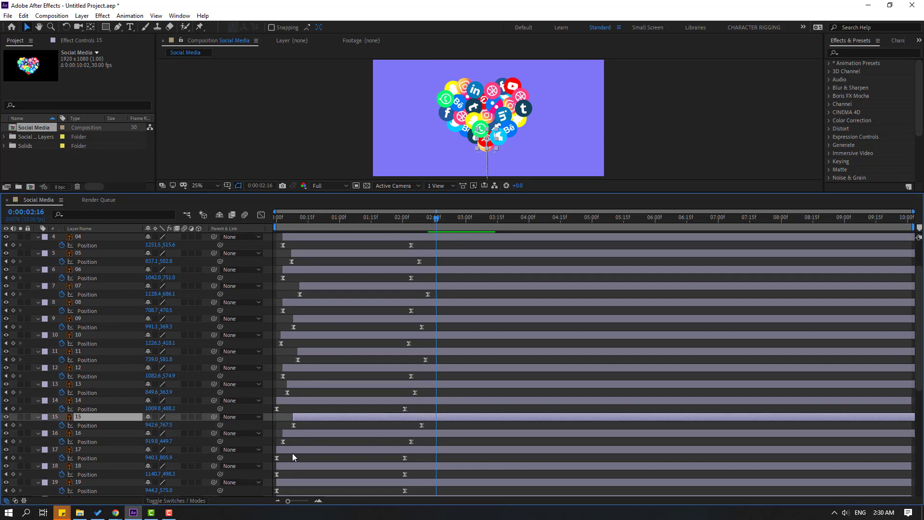
pyautogui.moveTo(294, 450); pyautogui.dragTo(297, 483)
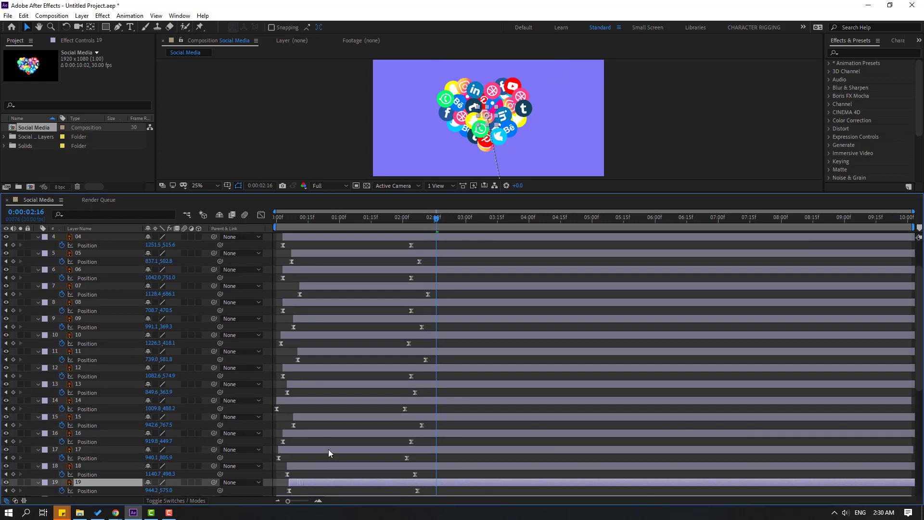
# Scrub through the fly-in from the start to check the staggered timing
pyautogui.click(261, 214)
pyautogui.hotkey('shift', 'F3')
pyautogui.moveTo(276, 218); pyautogui.dragTo(348, 219)
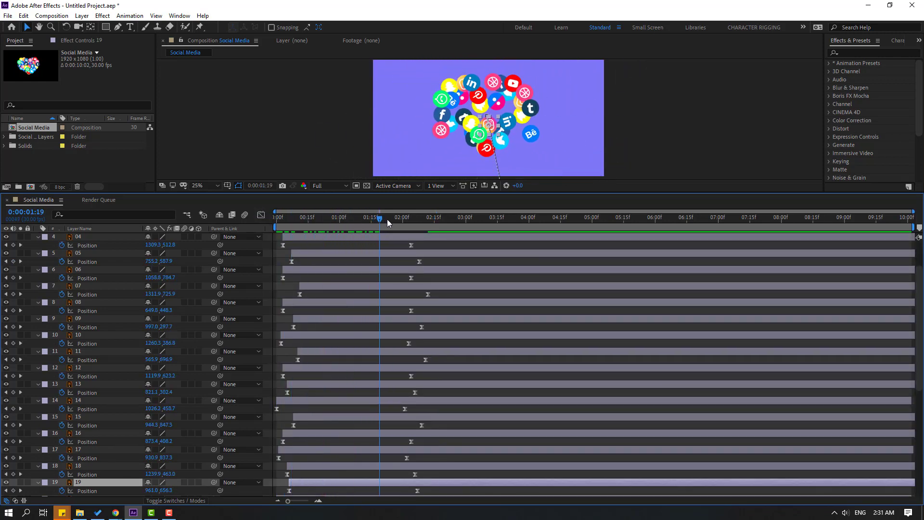
pyautogui.moveTo(348, 219); pyautogui.dragTo(402, 219)
pyautogui.scroll(-3, 362, 388)
pyautogui.scroll(-3, 361, 392)
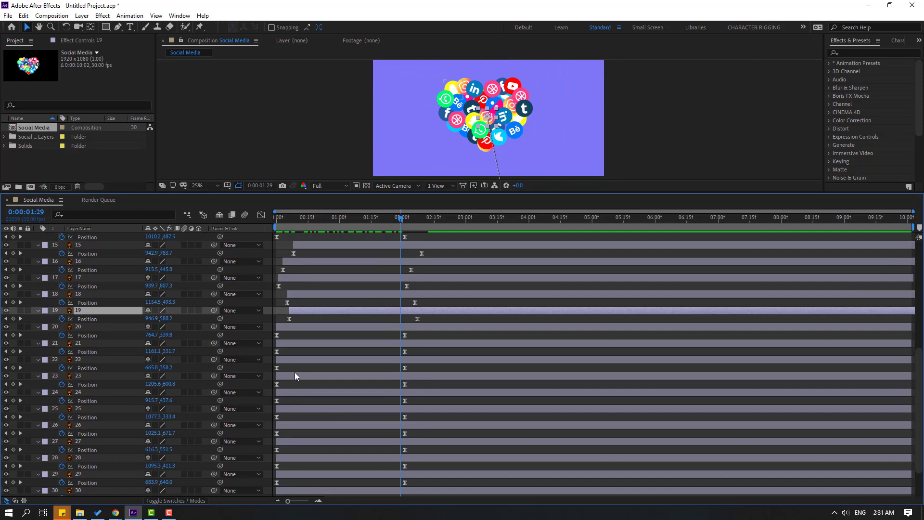
# Offset further lower layers, including 29, 30 and 31, to start later
pyautogui.moveTo(294, 373)
pyautogui.mouseDown()
pyautogui.moveTo(344, 344)
pyautogui.moveTo(322, 327)
pyautogui.mouseUp()
pyautogui.scroll(-3, 295, 399)
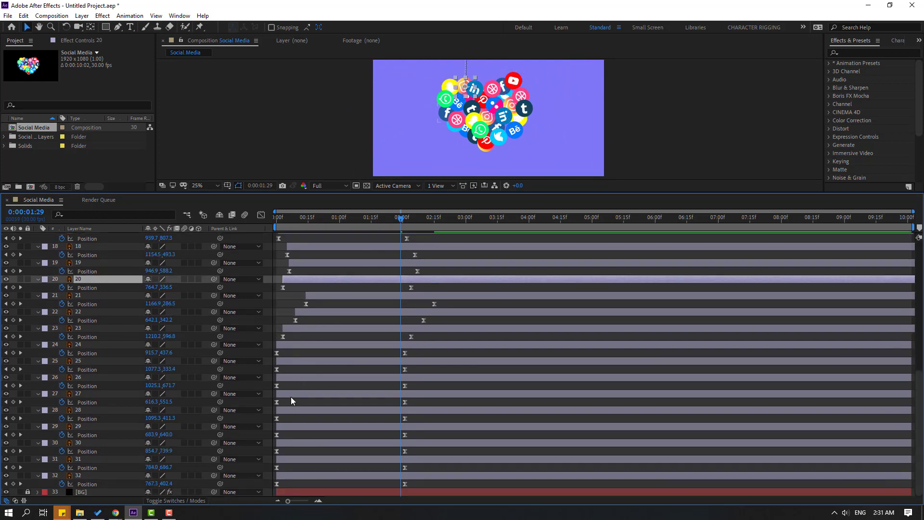
pyautogui.moveTo(291, 394); pyautogui.dragTo(304, 395)
pyautogui.moveTo(303, 362); pyautogui.dragTo(313, 362)
pyautogui.moveTo(295, 426); pyautogui.dragTo(309, 426)
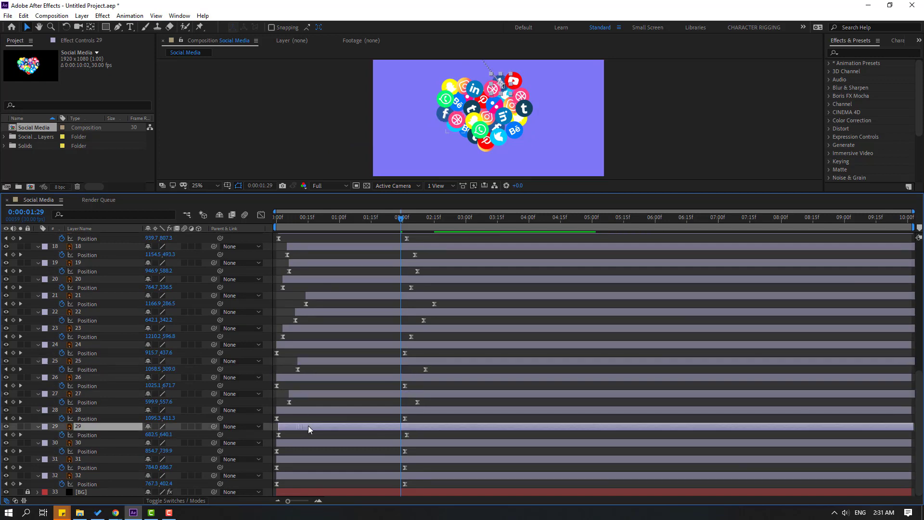
pyautogui.moveTo(288, 459); pyautogui.dragTo(341, 478)
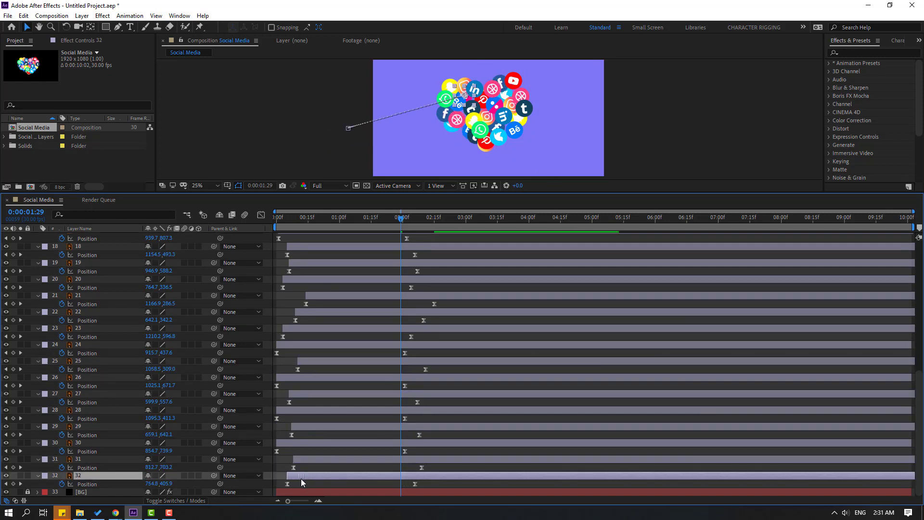
pyautogui.moveTo(294, 443); pyautogui.dragTo(299, 442)
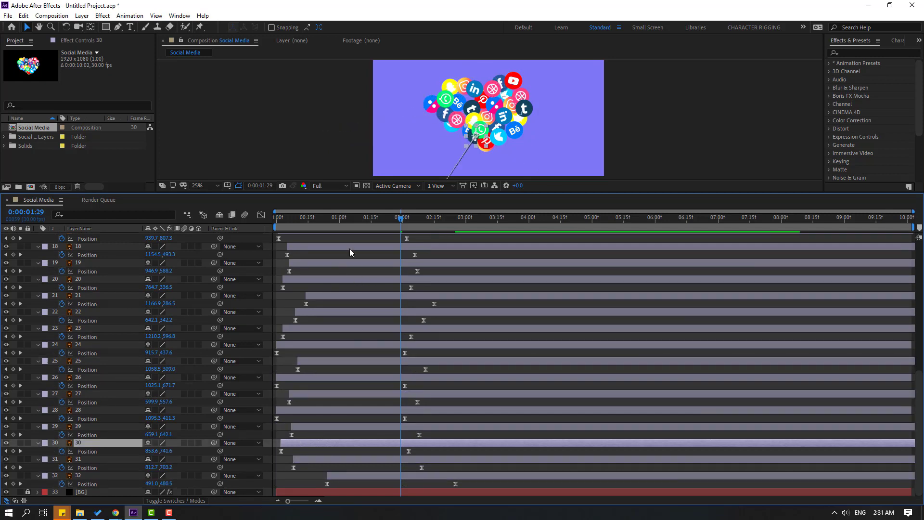
# Preview the staggered fly-in from frame 0 and enlarge the composition viewer
pyautogui.press('Home')
pyautogui.press('space')
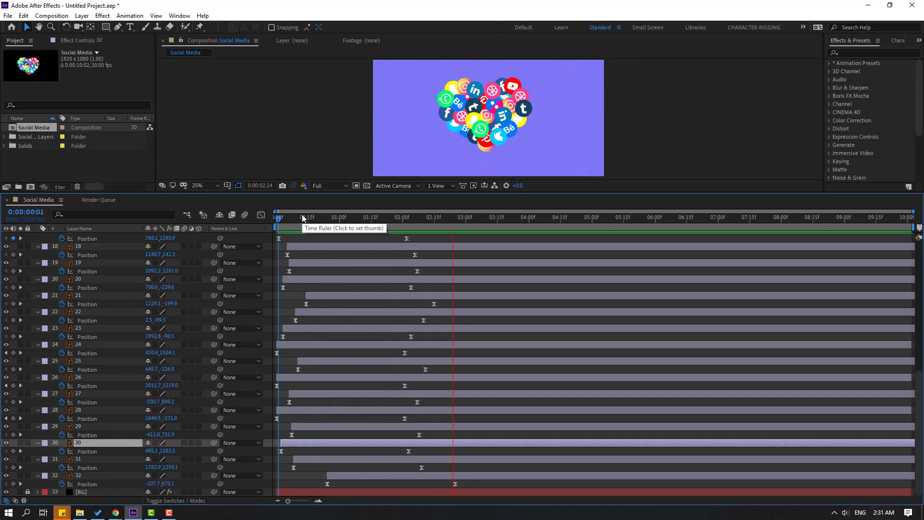
pyautogui.press('space')
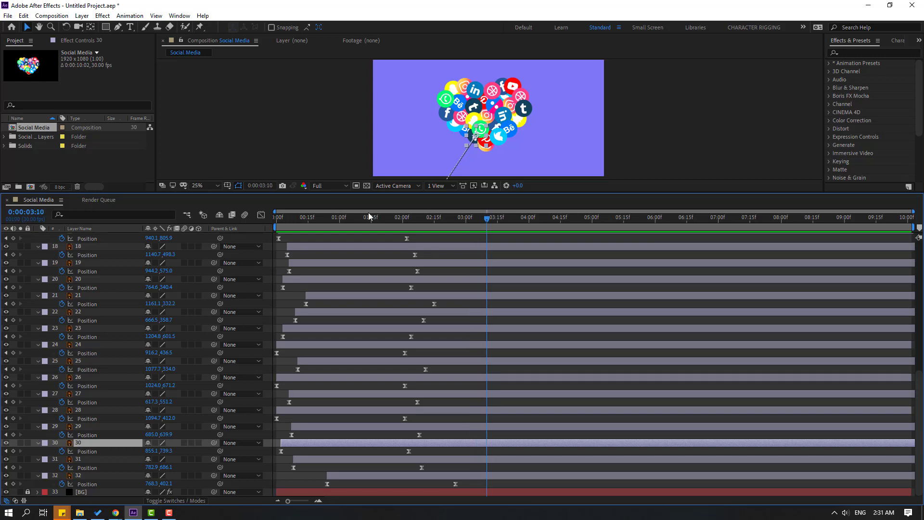
pyautogui.moveTo(312, 191); pyautogui.dragTo(272, 363)
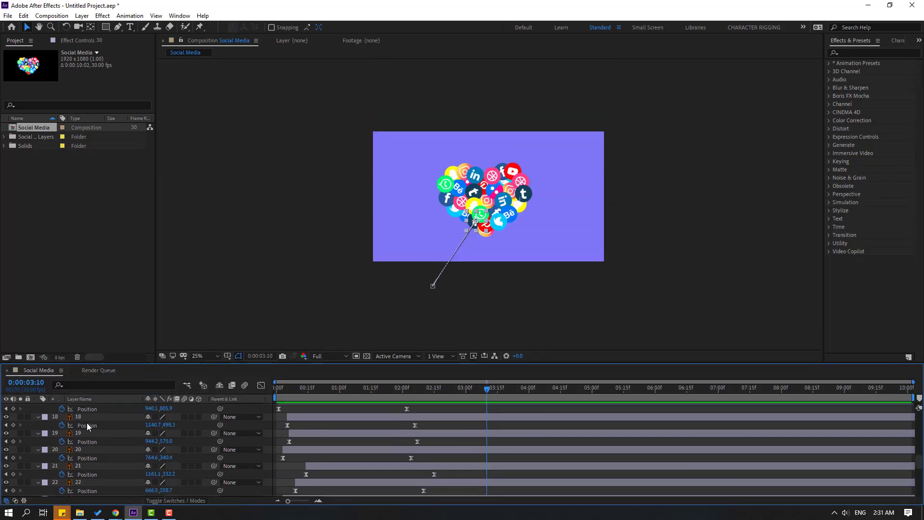
# Select all icon layers with Ctrl+A, collapse their open properties, and open the Window menu
pyautogui.hotkey('ctrl', 'a')
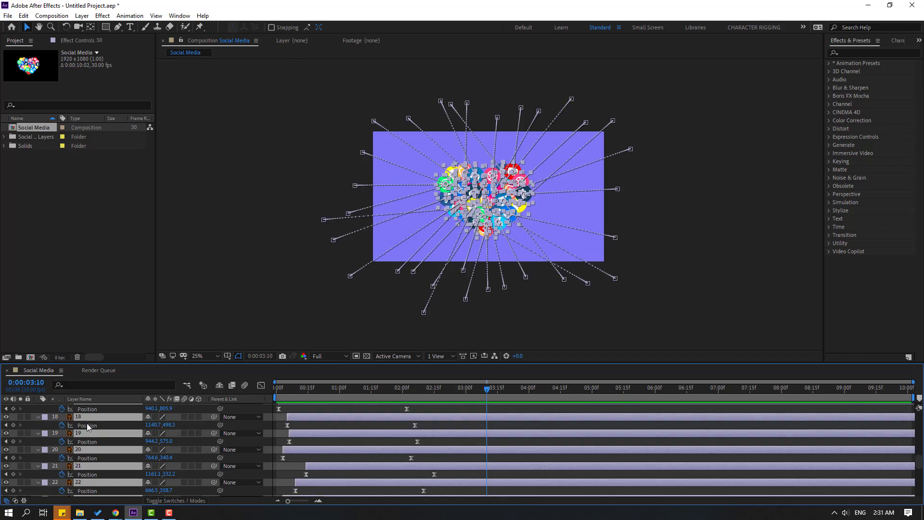
pyautogui.click(39, 418)
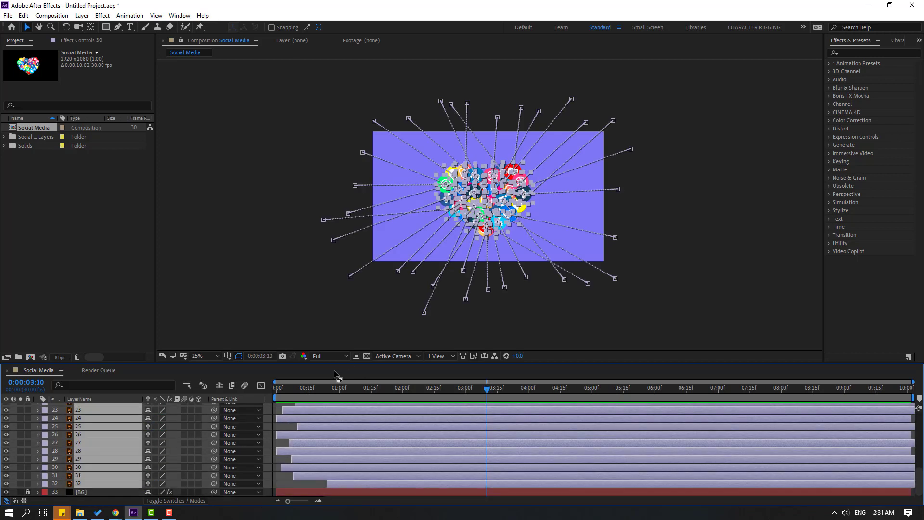
pyautogui.click(176, 16)
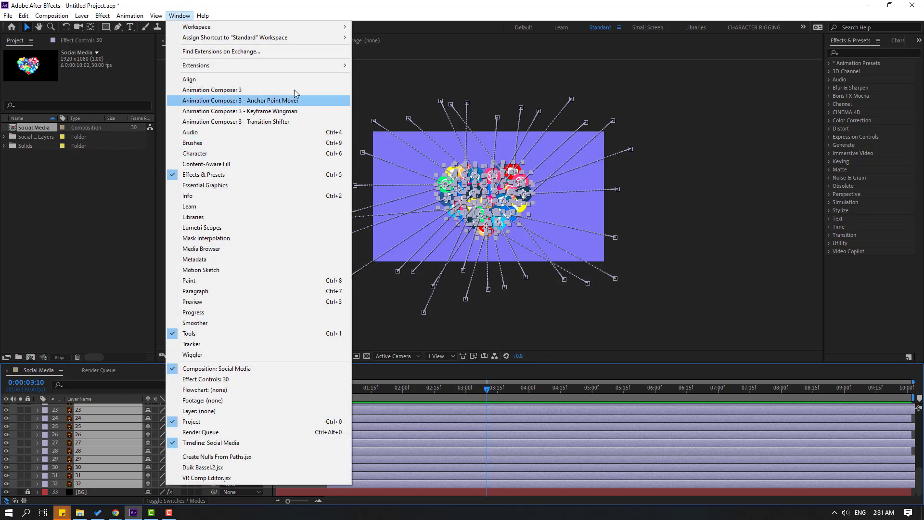
# Apply Animation Composer 3's Cosine Rotate preset from 2D Layer Transformations to the selected icon layers
pyautogui.click(334, 93)
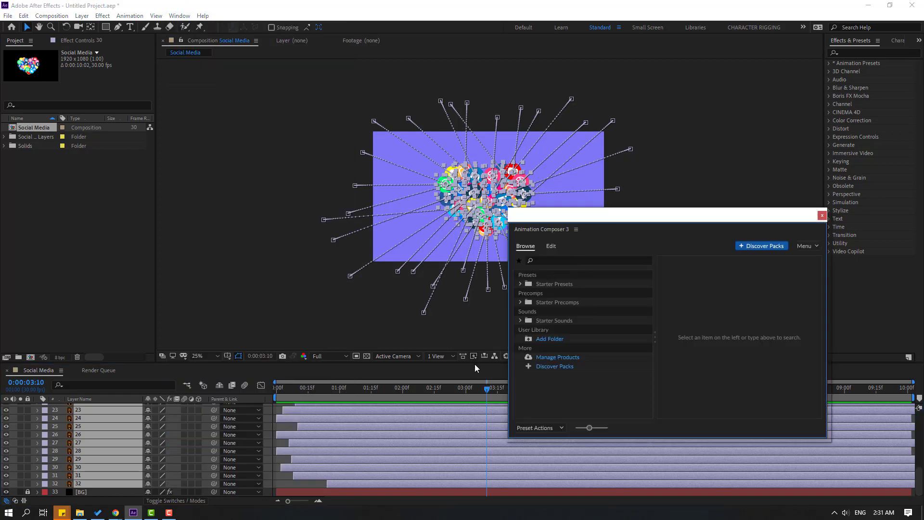
pyautogui.click(523, 285)
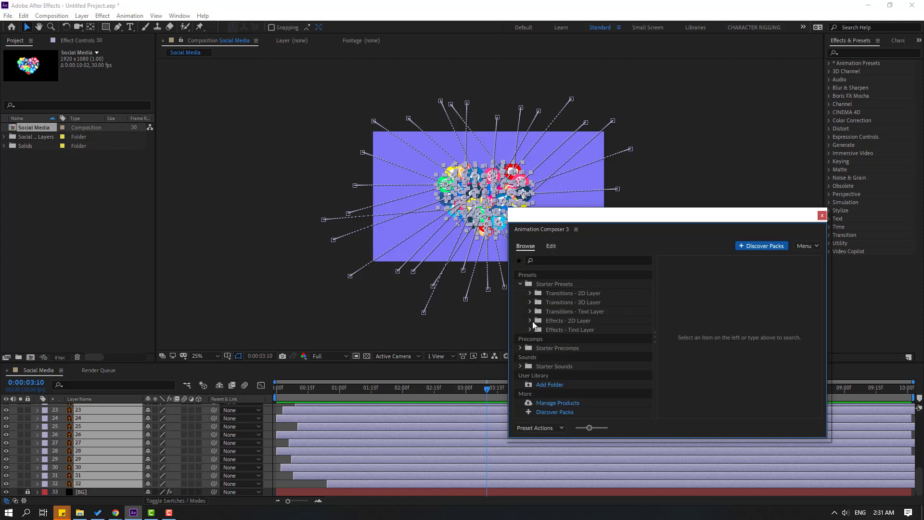
pyautogui.click(530, 320)
pyautogui.click(539, 330)
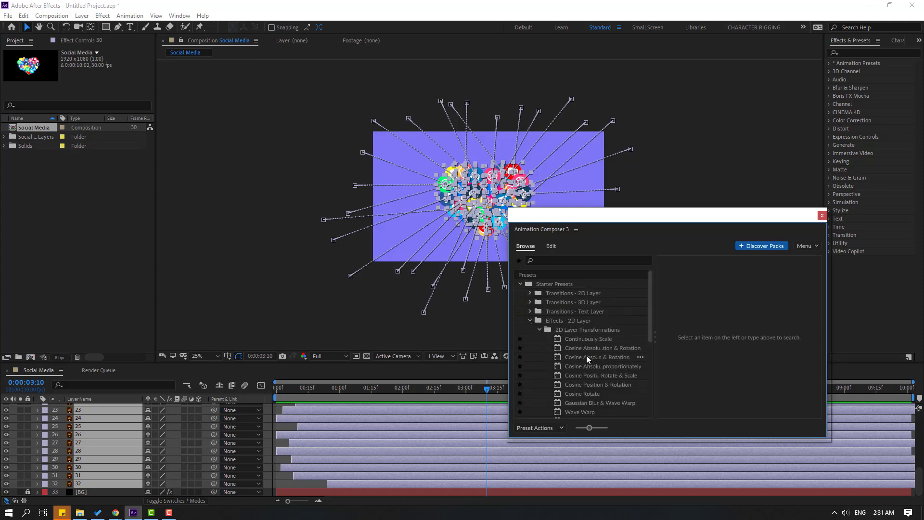
pyautogui.click(587, 357)
pyautogui.click(579, 366)
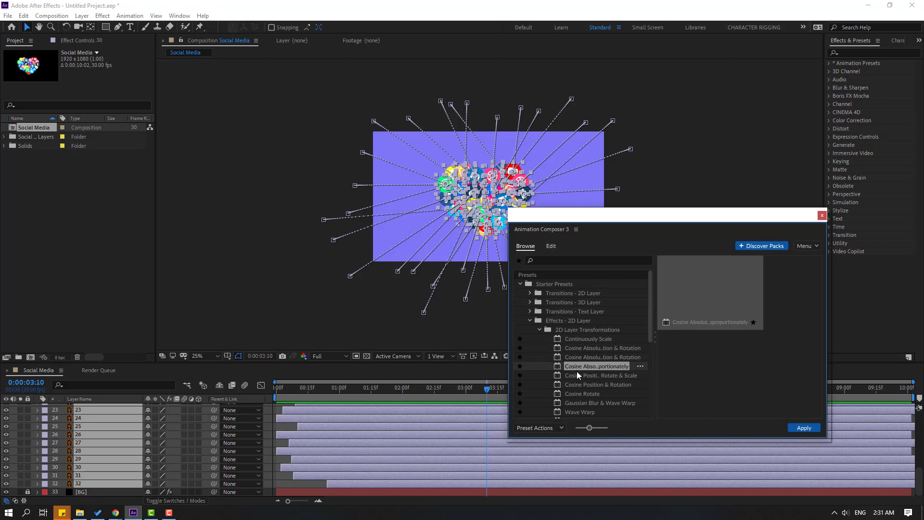
pyautogui.click(582, 383)
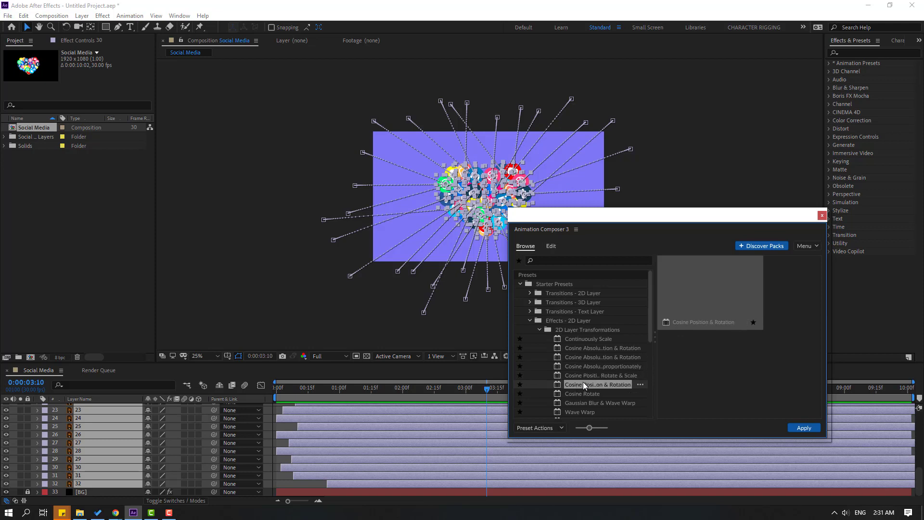
pyautogui.click(582, 393)
pyautogui.scroll(-1, 581, 390)
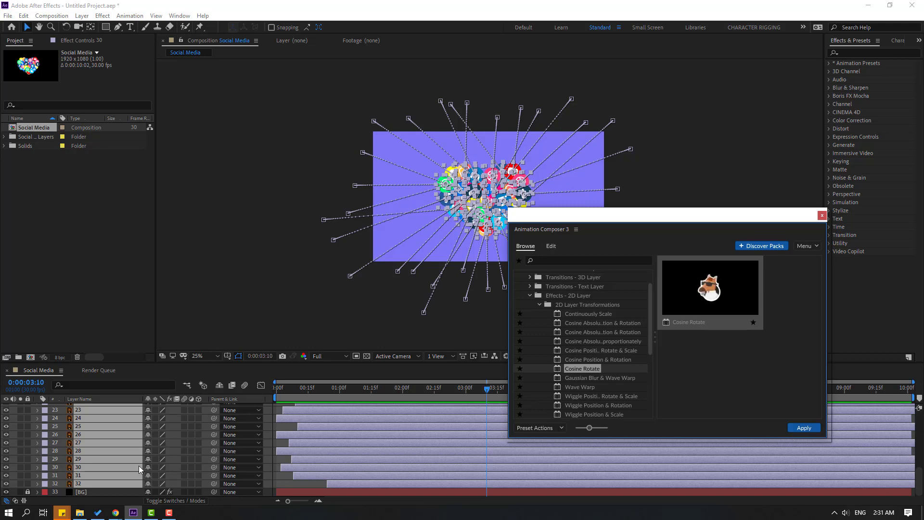
pyautogui.click(802, 429)
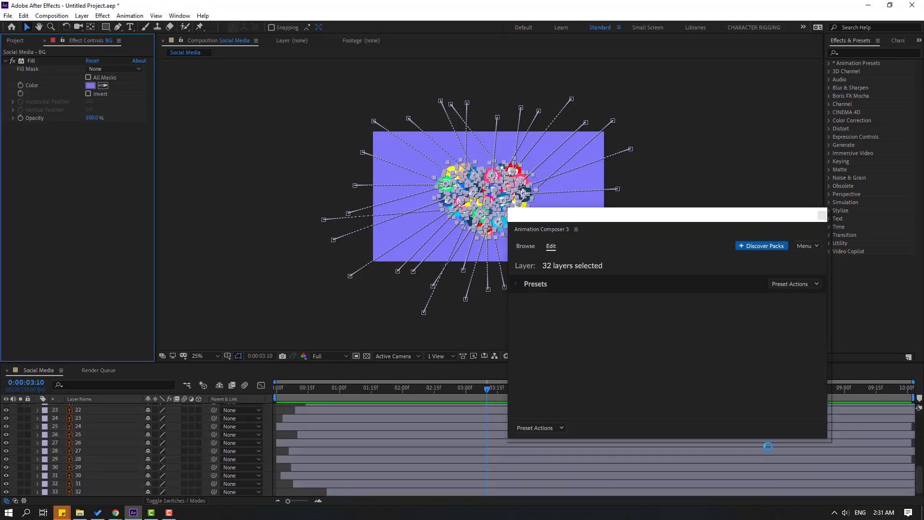
# Scrub to check the rotation, close the Animation Composer panel, and enlarge the timeline
pyautogui.moveTo(281, 388); pyautogui.dragTo(394, 385)
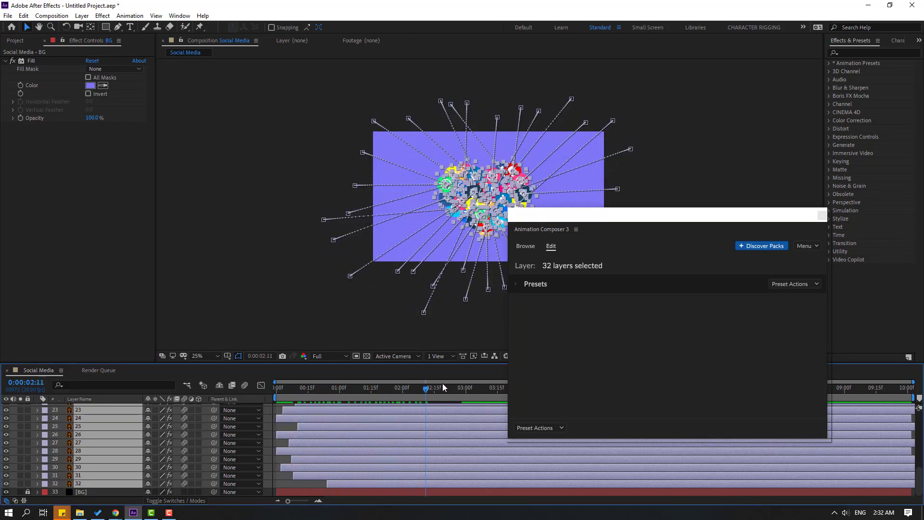
pyautogui.moveTo(394, 385); pyautogui.dragTo(444, 385)
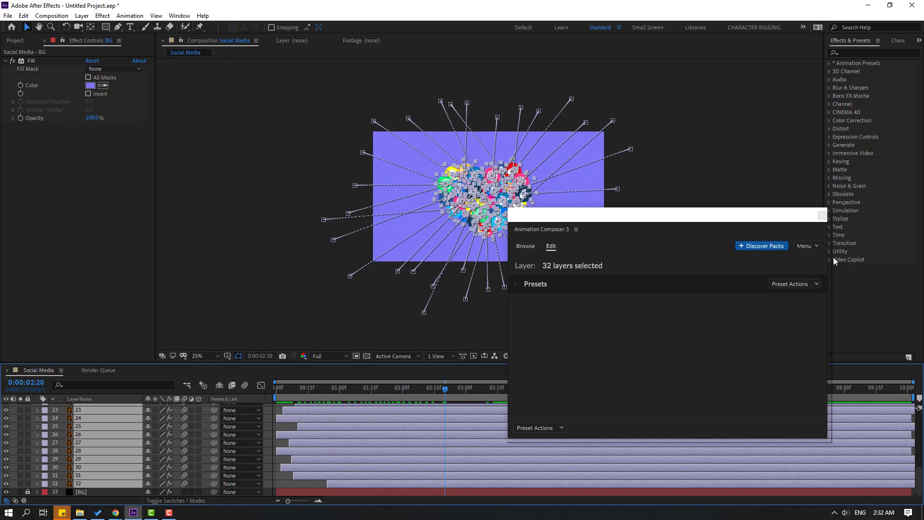
pyautogui.click(823, 215)
pyautogui.moveTo(349, 363); pyautogui.dragTo(354, 259)
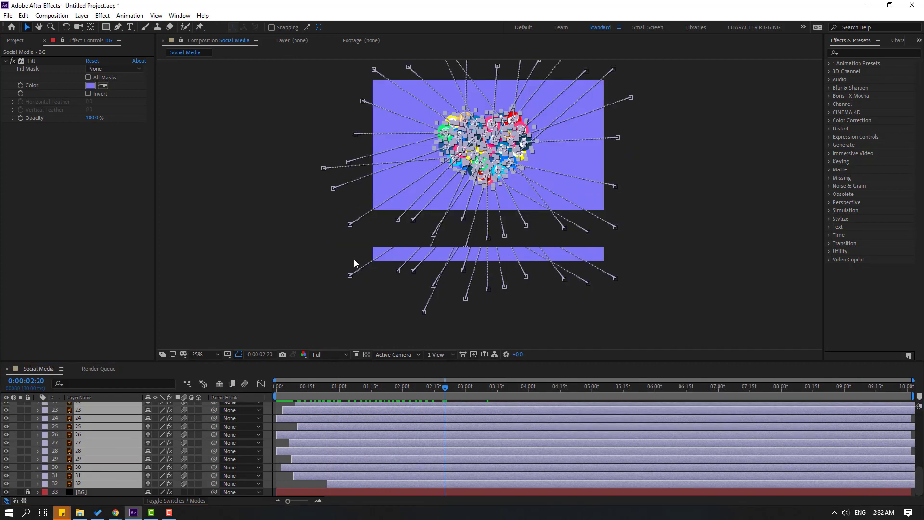
# Solo layer 01, zoom the viewer in, and preview its rotation, stopping at 2:09
pyautogui.click(276, 328)
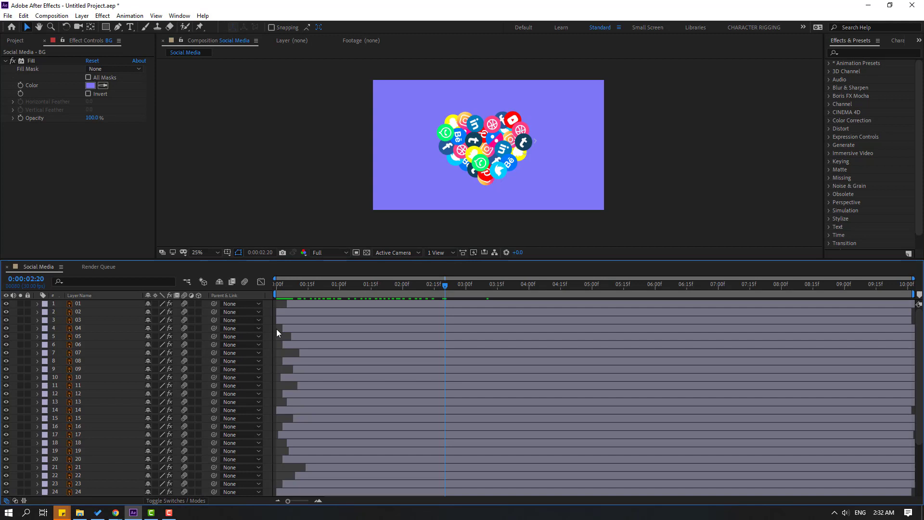
pyautogui.click(79, 304)
pyautogui.click(20, 303)
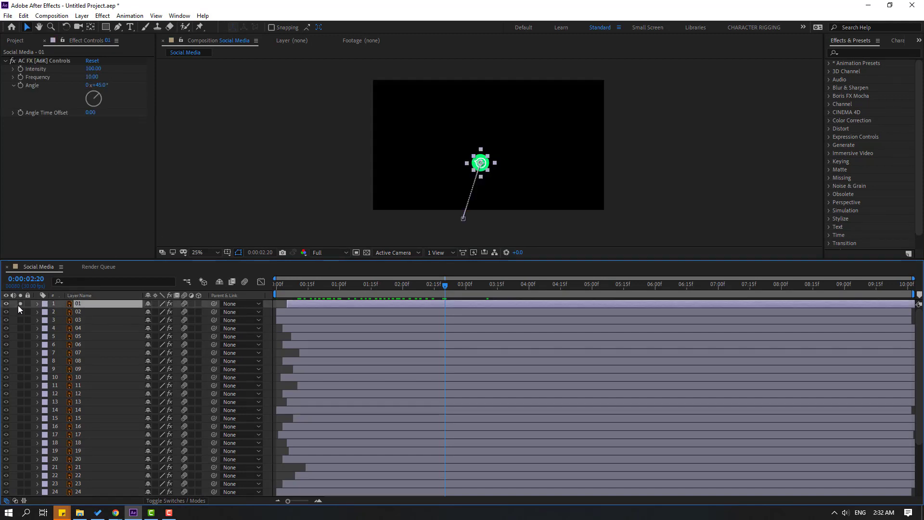
pyautogui.press('.')
pyautogui.press('space')
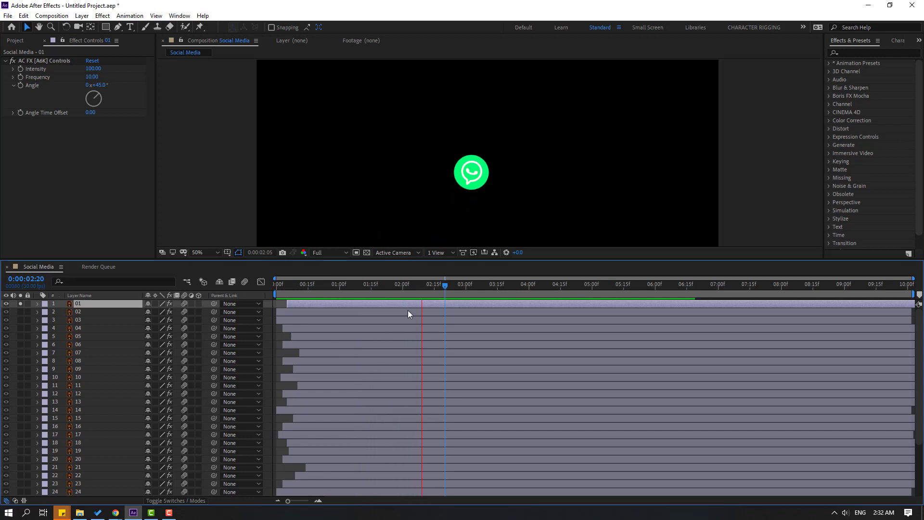
pyautogui.click(421, 289)
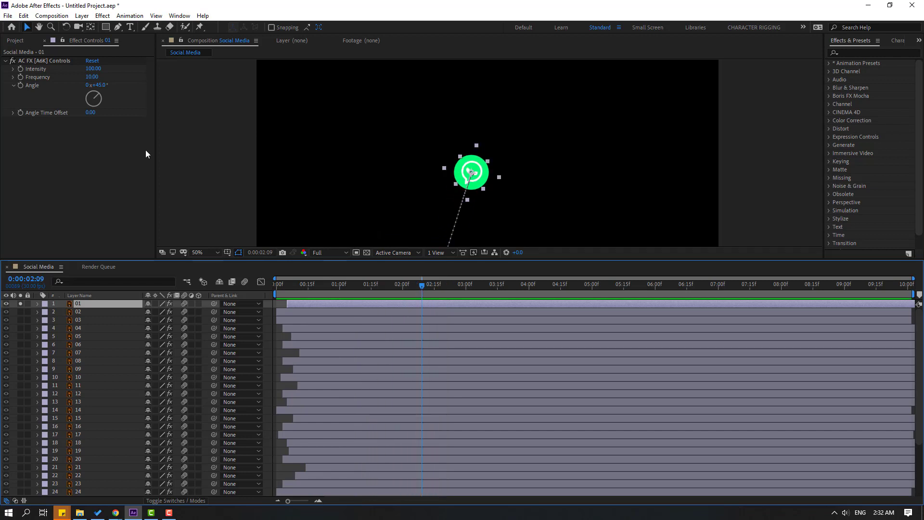
# Set layer 01's Intensity to 25 after trying 10, preview it, then unsolo the layer
pyautogui.click(94, 68)
pyautogui.write('10')
pyautogui.press('Return')
pyautogui.press('space')
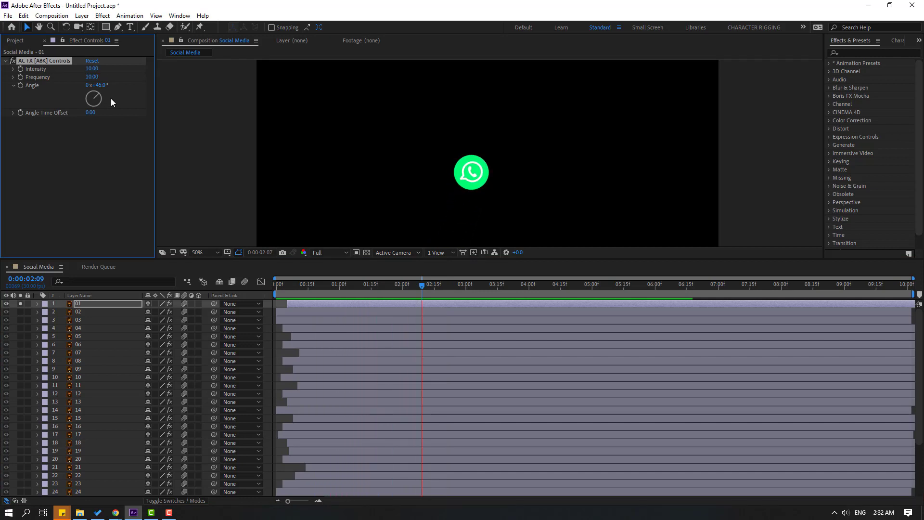
pyautogui.click(92, 69)
pyautogui.write('25')
pyautogui.press('Return')
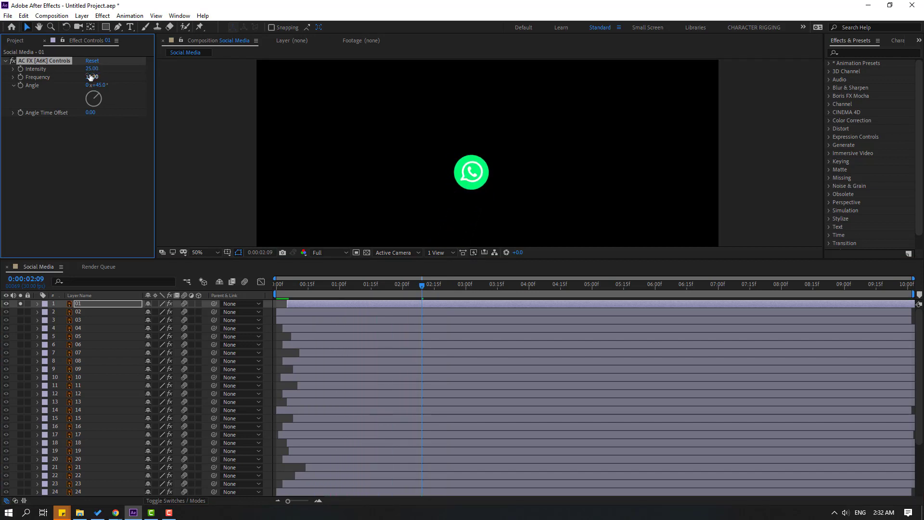
pyautogui.press('space')
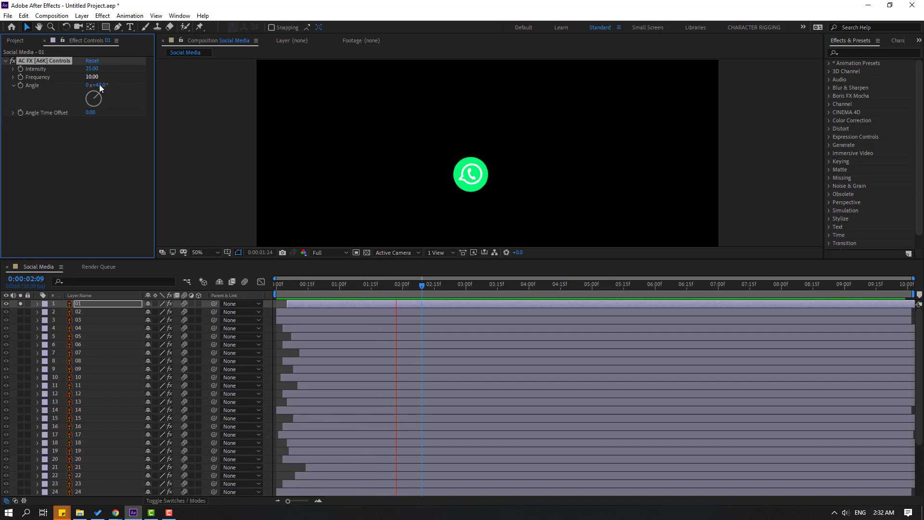
pyautogui.click(19, 303)
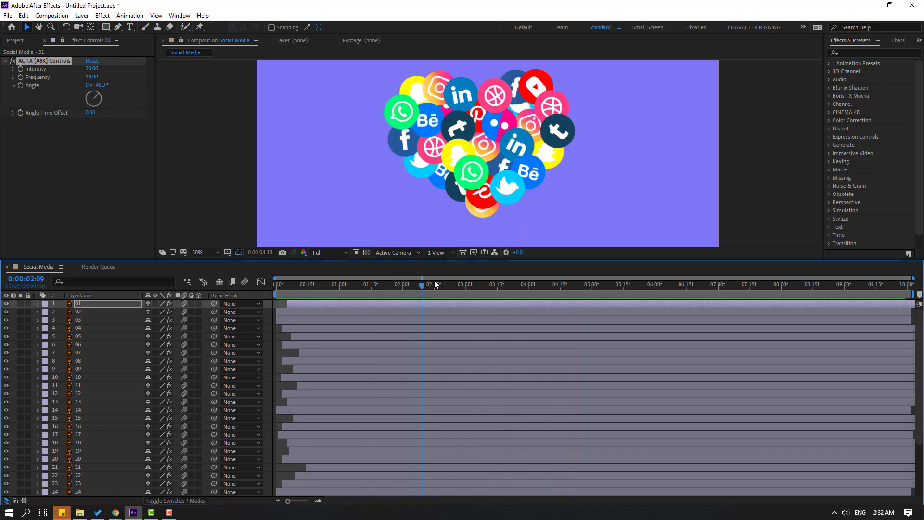
# Stop at 2:13 and set Intensity to 25 on layers 02 and 03
pyautogui.click(430, 284)
pyautogui.click(79, 313)
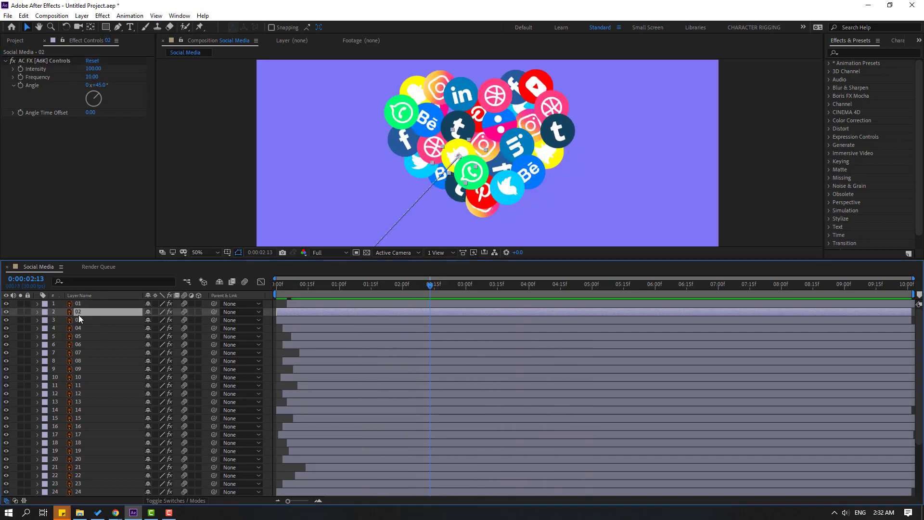
pyautogui.click(102, 69)
pyautogui.write('25')
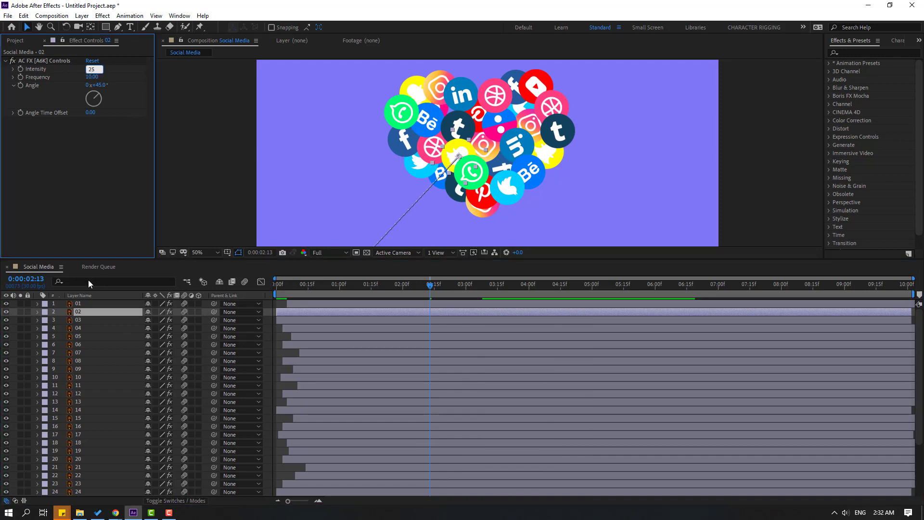
pyautogui.press('Return')
pyautogui.click(123, 318)
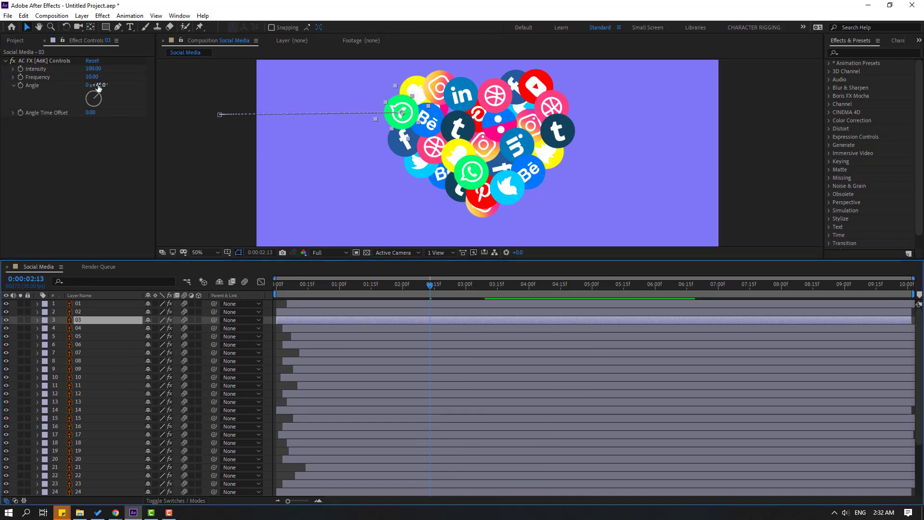
pyautogui.click(92, 199)
pyautogui.write('25')
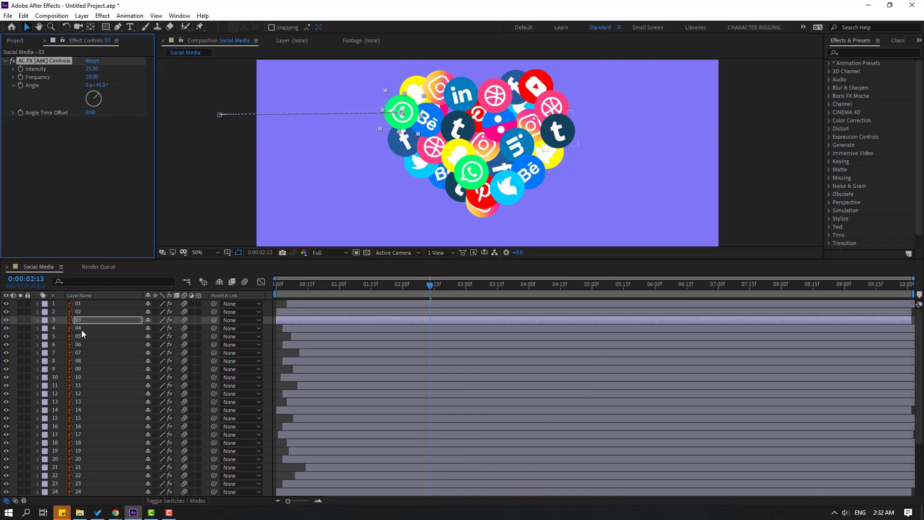
# Step down through layers 07, 11 and 16, setting each Intensity to 25
pyautogui.hotkey('ctrl', 'Down')
pyautogui.hotkey('ctrl', 'Down')
pyautogui.hotkey('ctrl', 'Down')
pyautogui.hotkey('ctrl', 'Down')
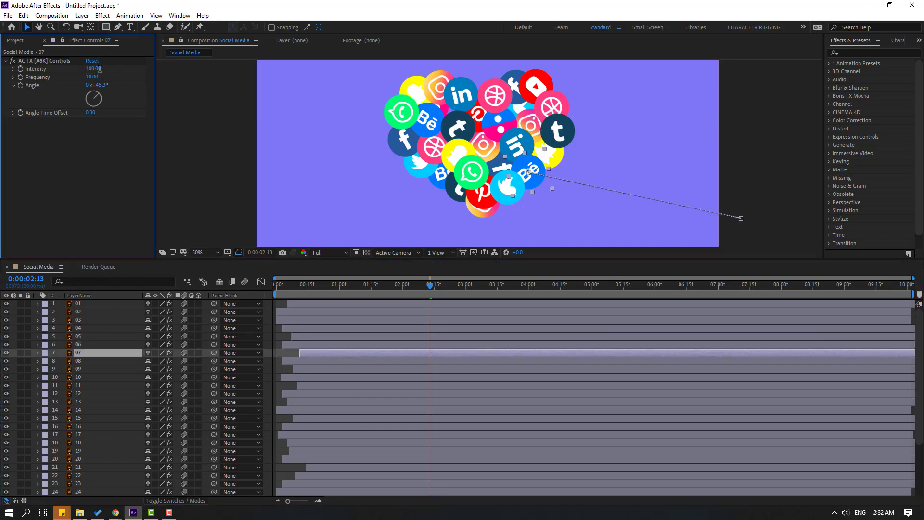
pyautogui.hotkey('ctrl', 'v')
pyautogui.hotkey('ctrl', 'Down')
pyautogui.hotkey('ctrl', 'Down')
pyautogui.hotkey('ctrl', 'Down')
pyautogui.click(89, 382)
pyautogui.hotkey('ctrl', 'v')
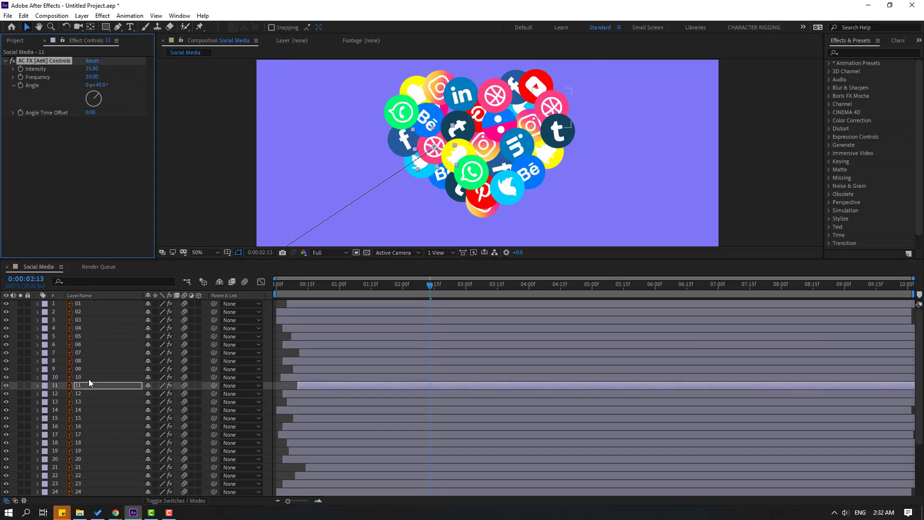
pyautogui.hotkey('ctrl', 'Down')
pyautogui.hotkey('ctrl', 'Down')
pyautogui.hotkey('ctrl', 'Down')
pyautogui.hotkey('ctrl', 'Down')
pyautogui.hotkey('ctrl', 'Down')
pyautogui.click(92, 69)
pyautogui.write('2')
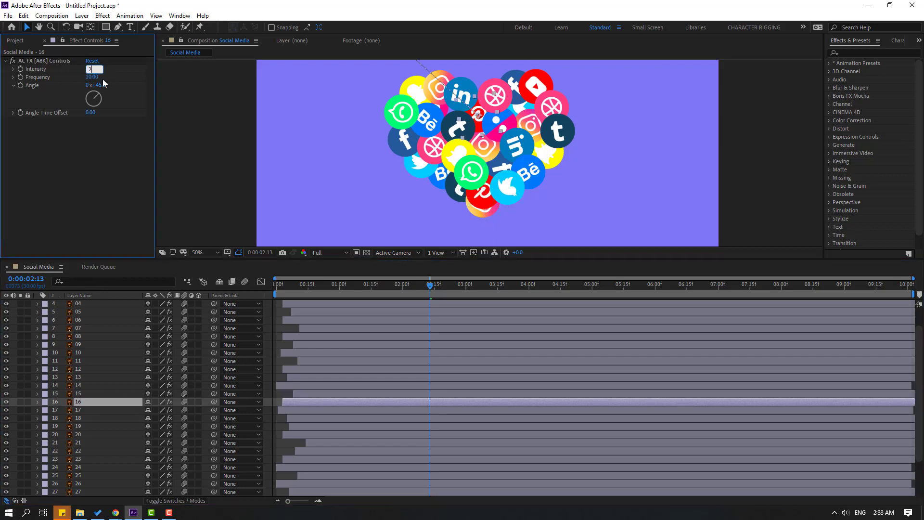
pyautogui.write('5')
pyautogui.press('Return')
pyautogui.hotkey('ctrl', 'Down')
pyautogui.hotkey('ctrl', 'Down')
pyautogui.hotkey('ctrl', 'Down')
pyautogui.hotkey('ctrl', 'Down')
pyautogui.hotkey('ctrl', 'v')
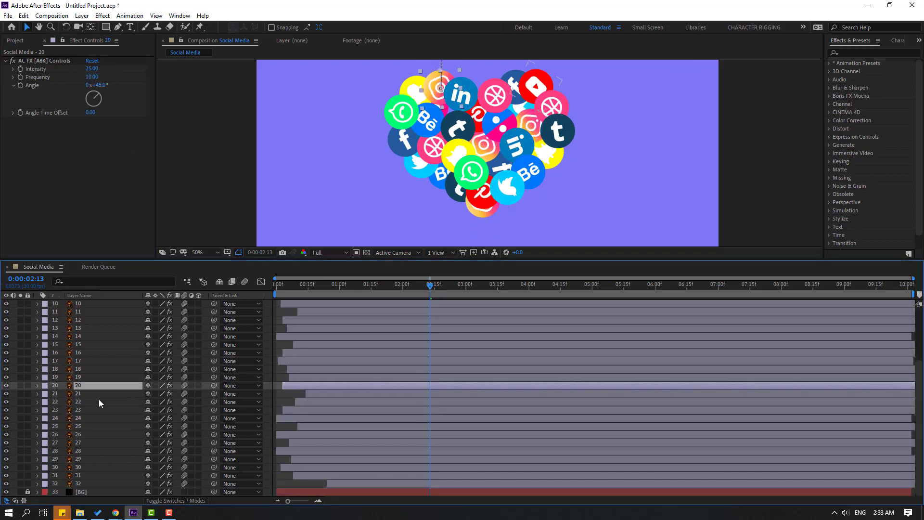
pyautogui.hotkey('ctrl', 'Down')
# Set Intensity to 25 on layers 25, 30, 31 and 32, then preview the motion
pyautogui.hotkey('ctrl', 'Down')
pyautogui.hotkey('ctrl', 'Down')
pyautogui.hotkey('ctrl', 'Down')
pyautogui.hotkey('ctrl', 'Down')
pyautogui.click(102, 67)
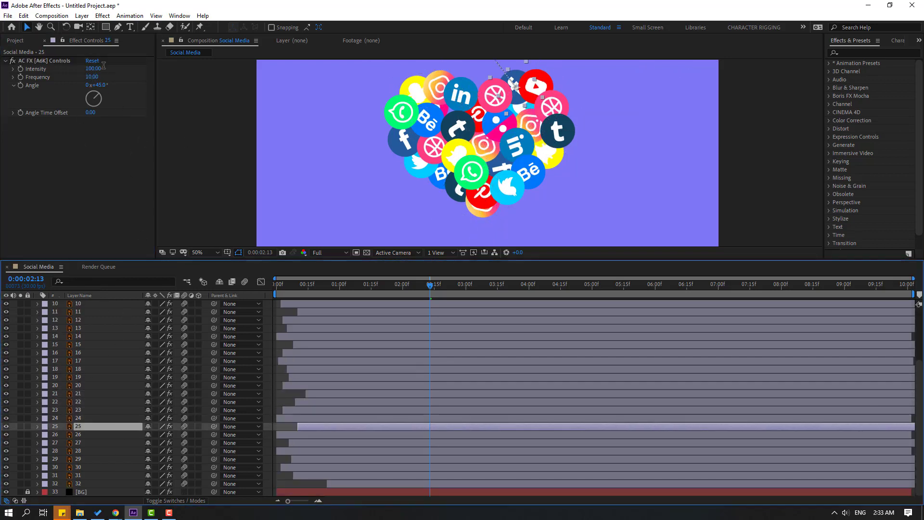
pyautogui.press('Return')
pyautogui.hotkey('ctrl', 'Down')
pyautogui.hotkey('ctrl', 'Down')
pyautogui.hotkey('ctrl', 'Down')
pyautogui.hotkey('ctrl', 'Down')
pyautogui.hotkey('ctrl', 'Down')
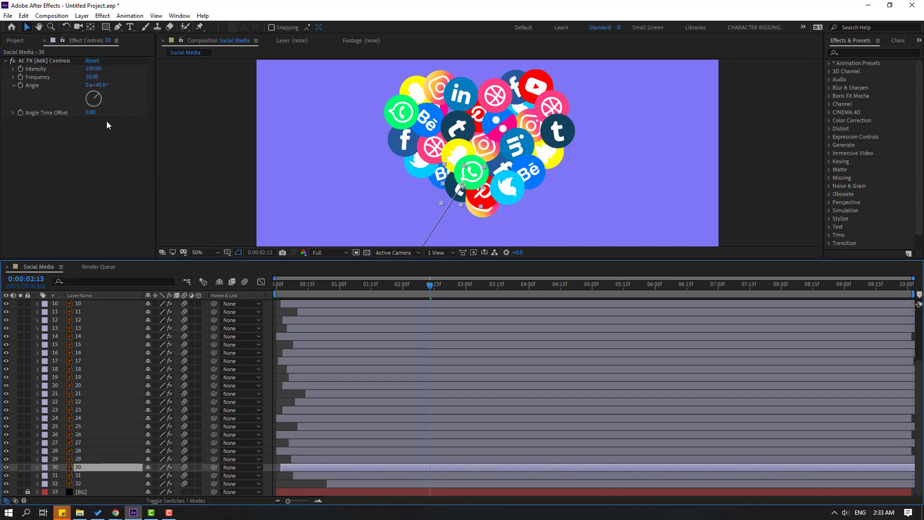
pyautogui.click(107, 125)
pyautogui.hotkey('ctrl', 'v')
pyautogui.click(76, 476)
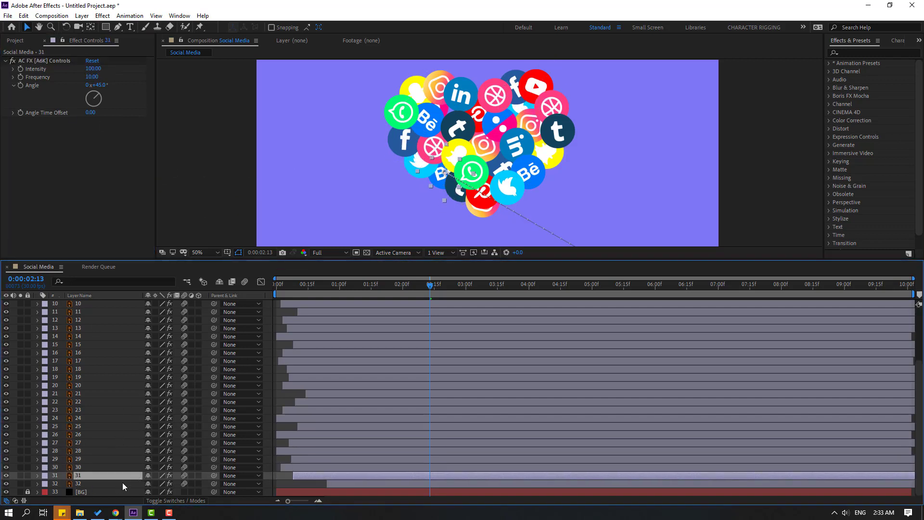
pyautogui.click(93, 69)
pyautogui.write('25')
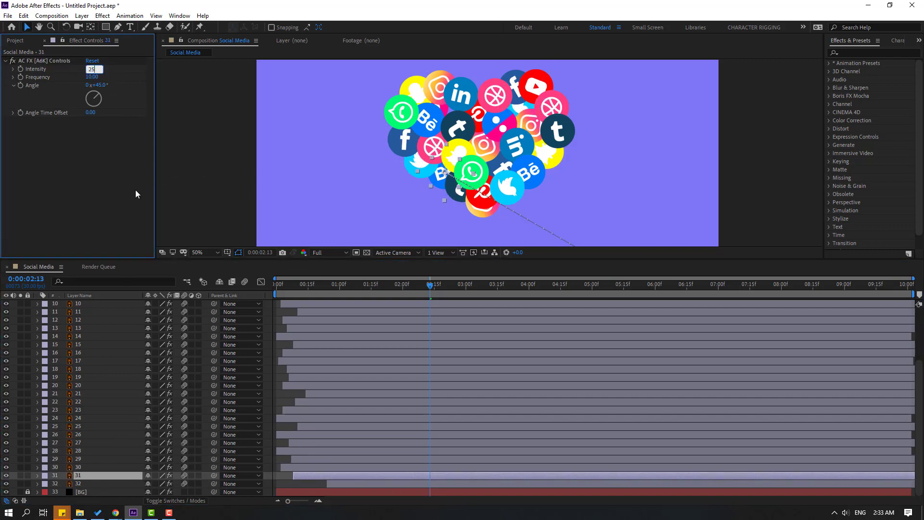
pyautogui.press('Return')
pyautogui.click(82, 483)
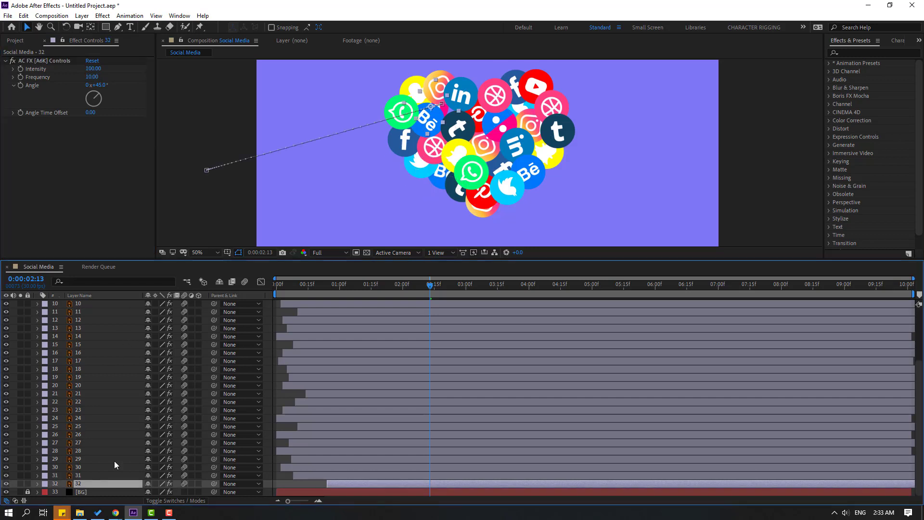
pyautogui.click(92, 69)
pyautogui.write('25')
pyautogui.press('Return')
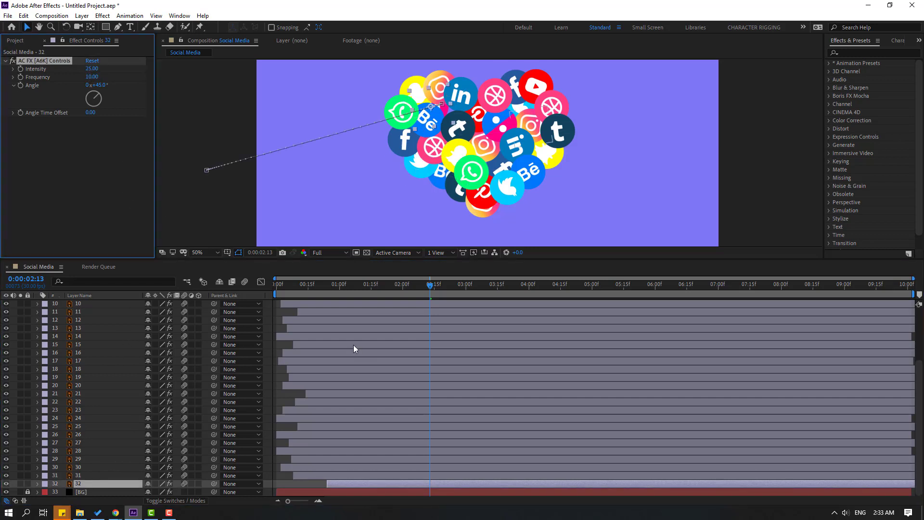
pyautogui.press('space')
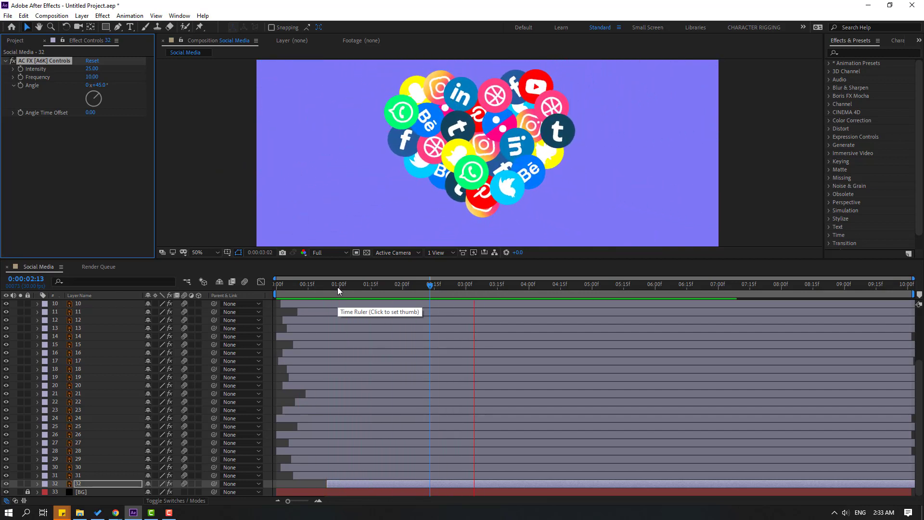
# Zoom the viewer out, stop the preview at 1:06, and select all layers
pyautogui.press(',')
pyautogui.press(',')
pyautogui.click(361, 288)
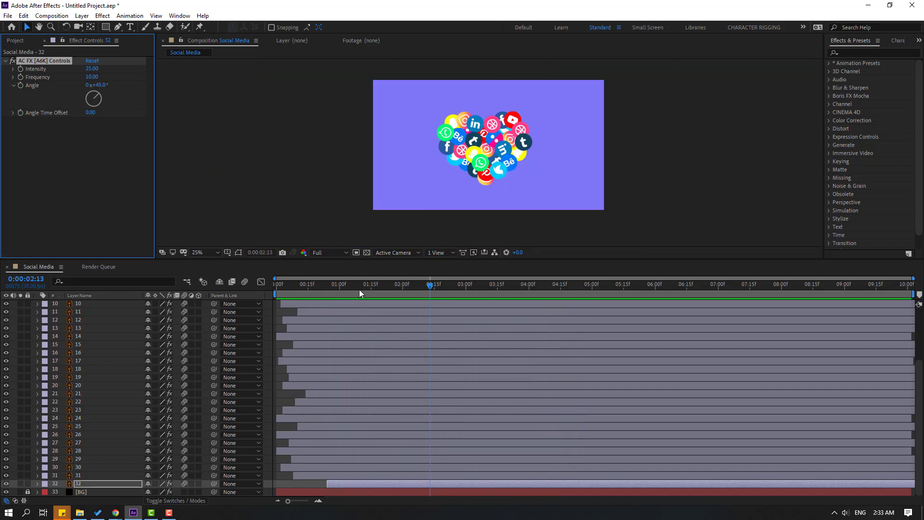
pyautogui.click(352, 283)
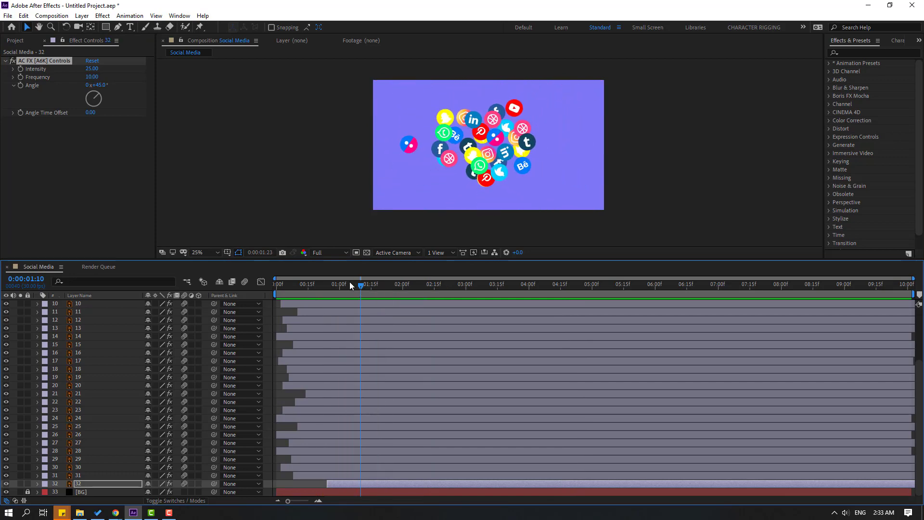
pyautogui.press('Return')
pyautogui.scroll(3, 93, 342)
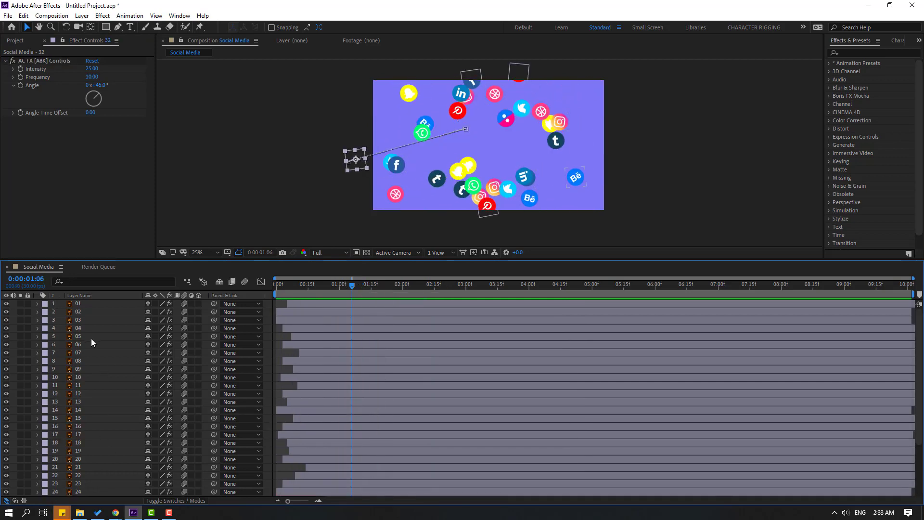
pyautogui.hotkey('ctrl', 'a')
# Pre-compose the selected icon layers into a new composition named 'Social Media Icons'
pyautogui.rightClick(85, 330)
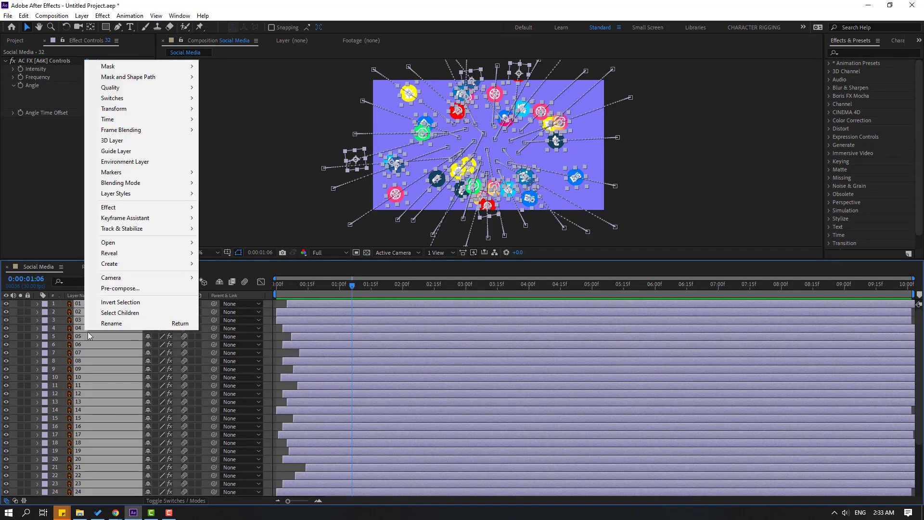
pyautogui.click(121, 287)
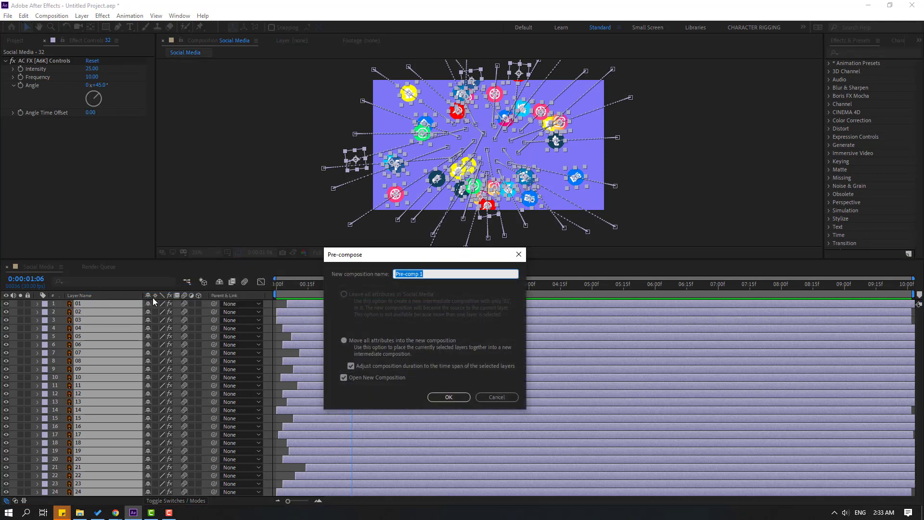
pyautogui.write('Social Media I')
pyautogui.write('cons')
pyautogui.click(448, 397)
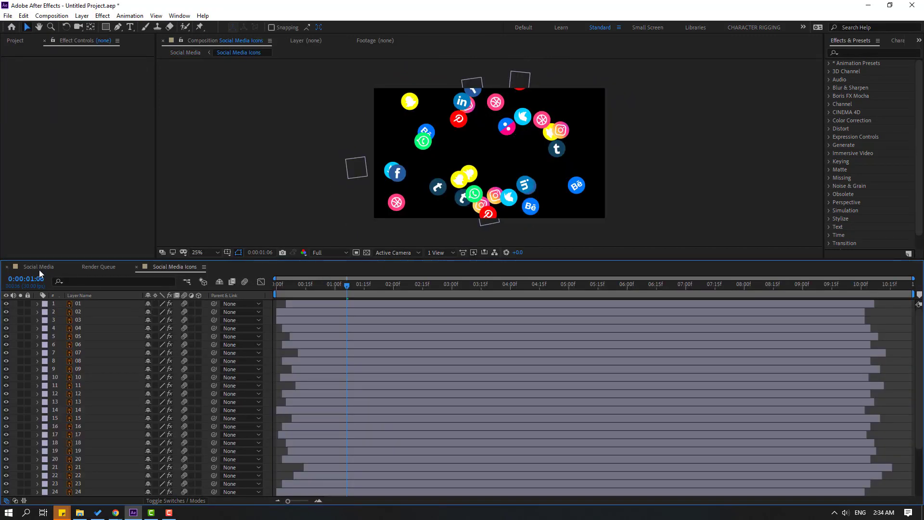
# Return to the Social Media composition at 2:22 and enlarge the viewer
pyautogui.click(38, 266)
pyautogui.moveTo(318, 292); pyautogui.dragTo(448, 292)
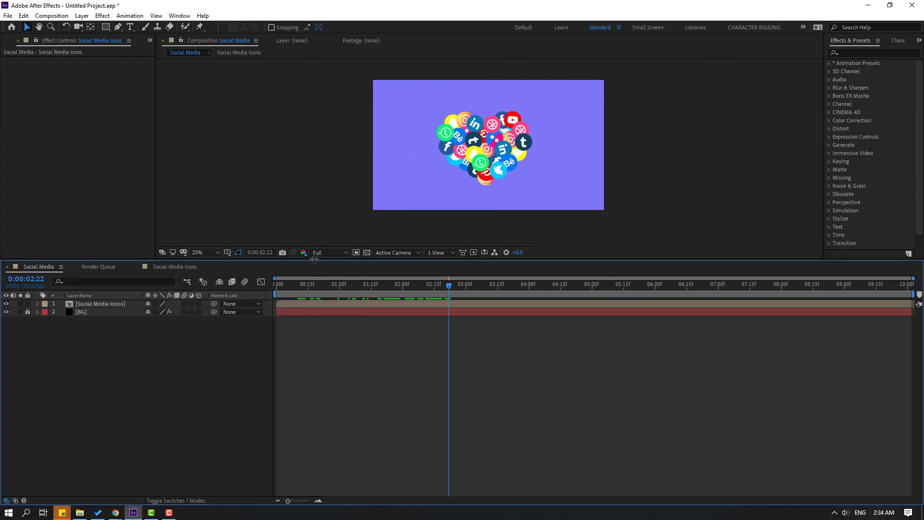
pyautogui.moveTo(313, 259); pyautogui.dragTo(279, 368)
# With the Pen tool, place the first vertex of a new shape above the icon heart
pyautogui.click(118, 26)
pyautogui.scroll(2, 480, 161)
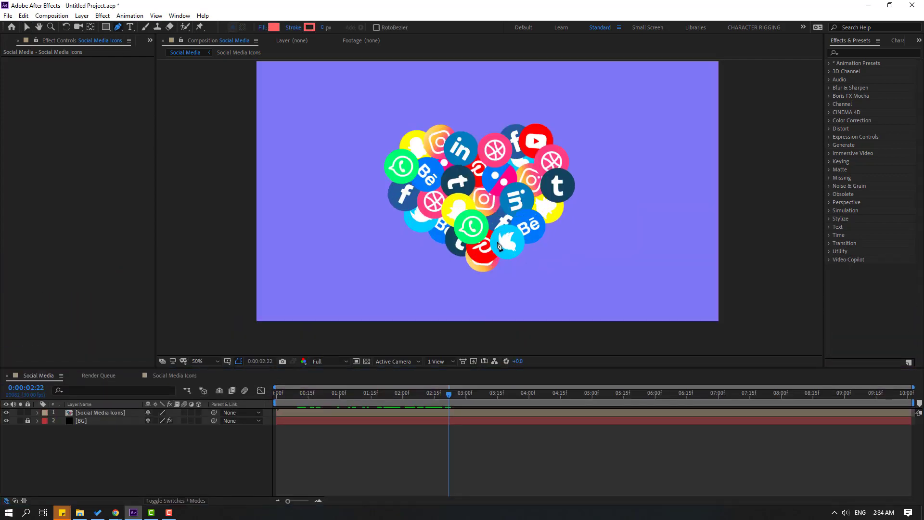
pyautogui.scroll(2, 480, 161)
pyautogui.scroll(-2, 480, 161)
pyautogui.click(479, 128)
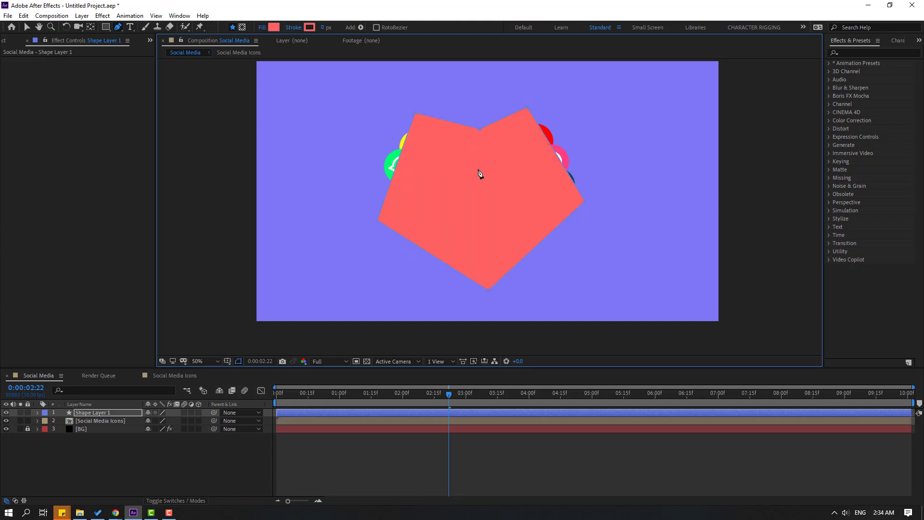
# Give Shape Layer 1 a fill of None and a 14 px white stroke
pyautogui.click(27, 28)
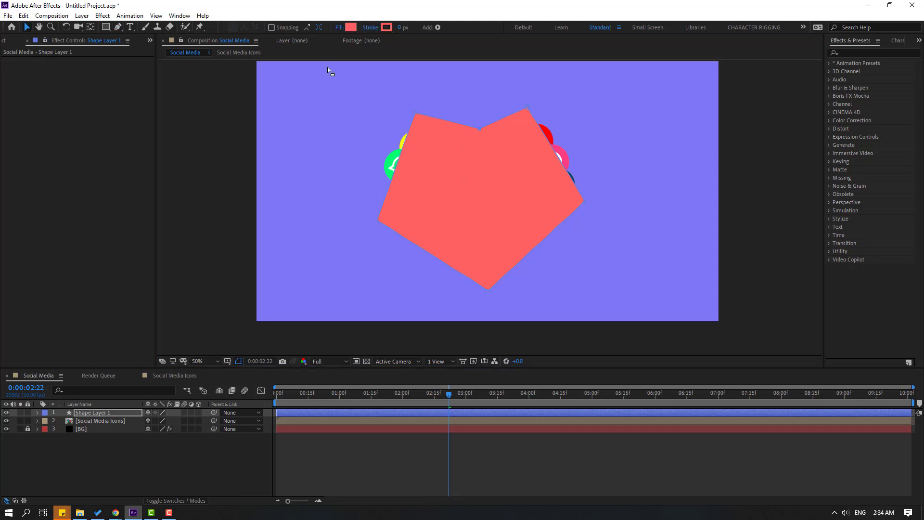
pyautogui.click(339, 28)
pyautogui.click(323, 224)
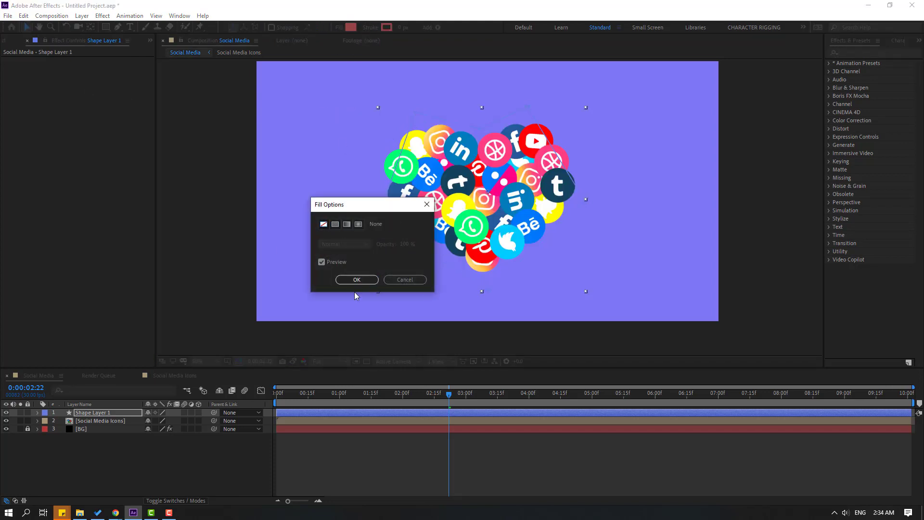
pyautogui.click(355, 280)
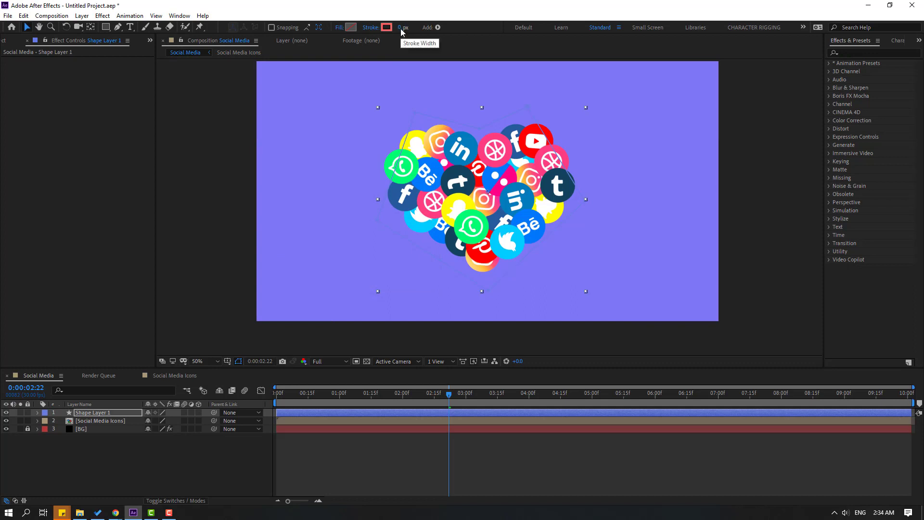
pyautogui.moveTo(402, 28); pyautogui.dragTo(408, 29)
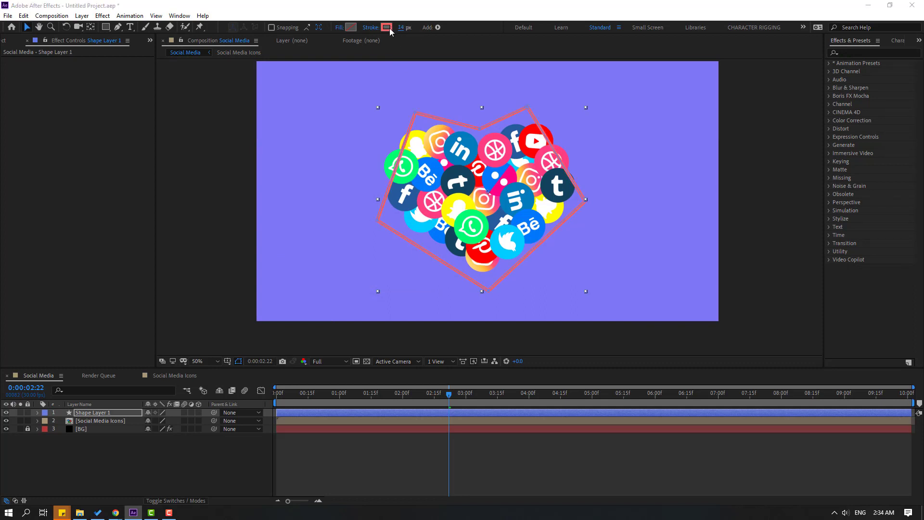
pyautogui.click(387, 28)
pyautogui.moveTo(572, 295); pyautogui.dragTo(551, 287)
pyautogui.click(760, 288)
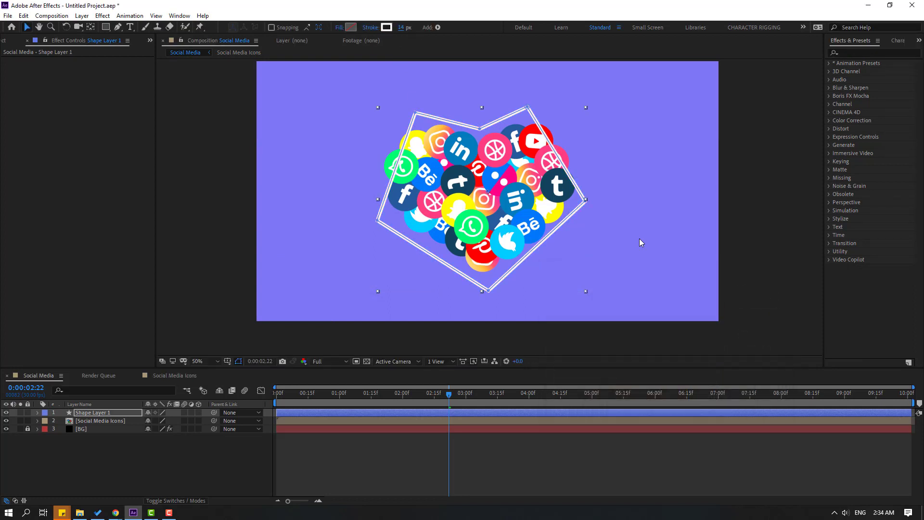
# Use Convert Vertex to round the outline's top-middle, right and lower-left corners
pyautogui.click(117, 28)
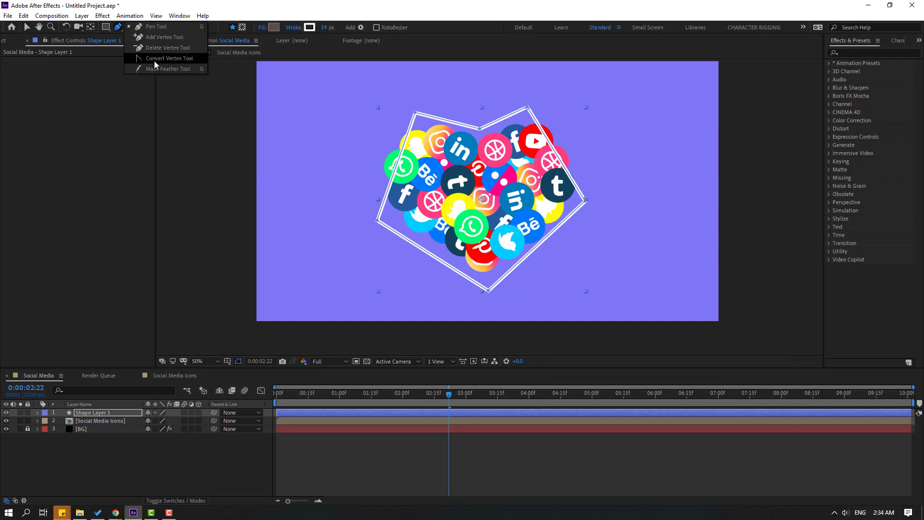
pyautogui.click(179, 58)
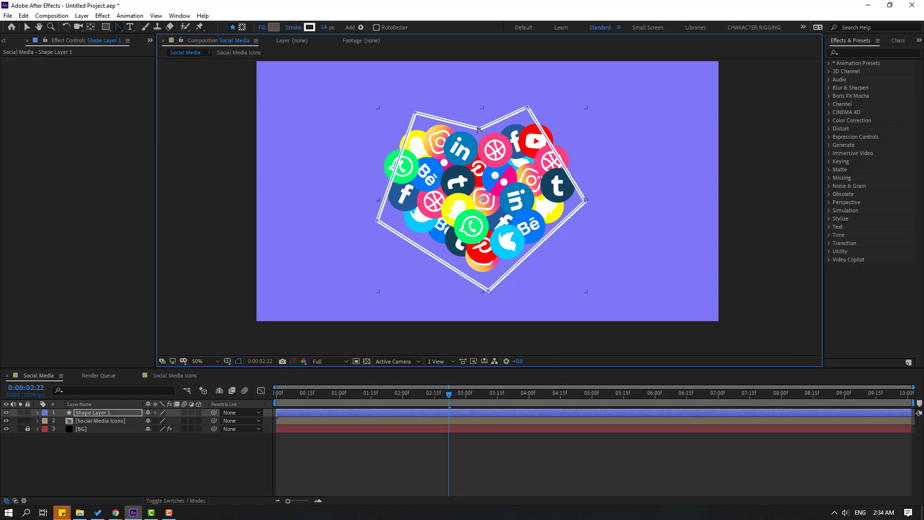
pyautogui.moveTo(479, 129); pyautogui.dragTo(507, 126)
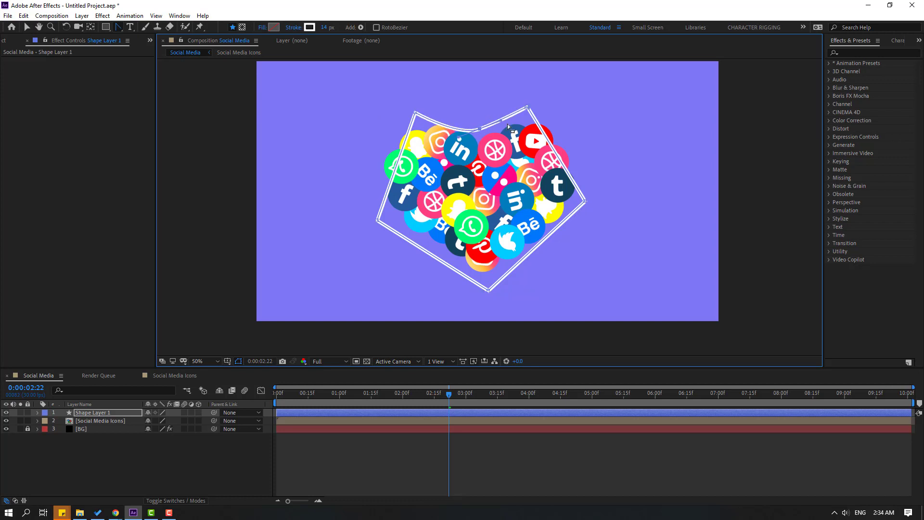
pyautogui.moveTo(584, 202); pyautogui.dragTo(582, 171)
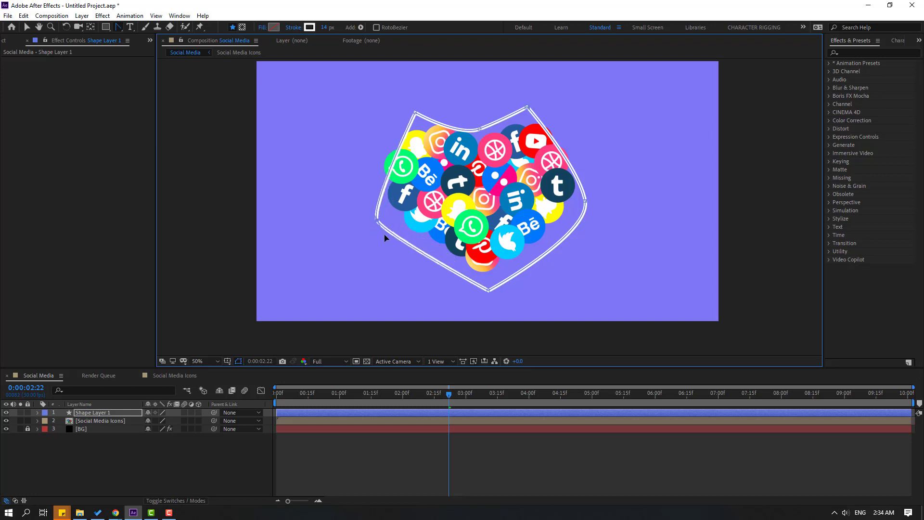
pyautogui.moveTo(393, 201); pyautogui.dragTo(396, 256)
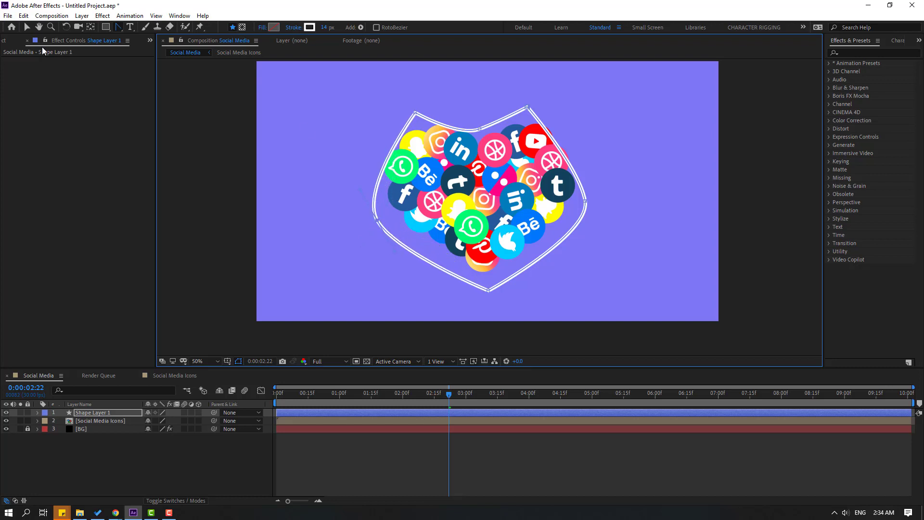
# Add a left-side point, raise the right point, and refine the heart's top dip
pyautogui.moveTo(118, 26); pyautogui.dragTo(144, 38)
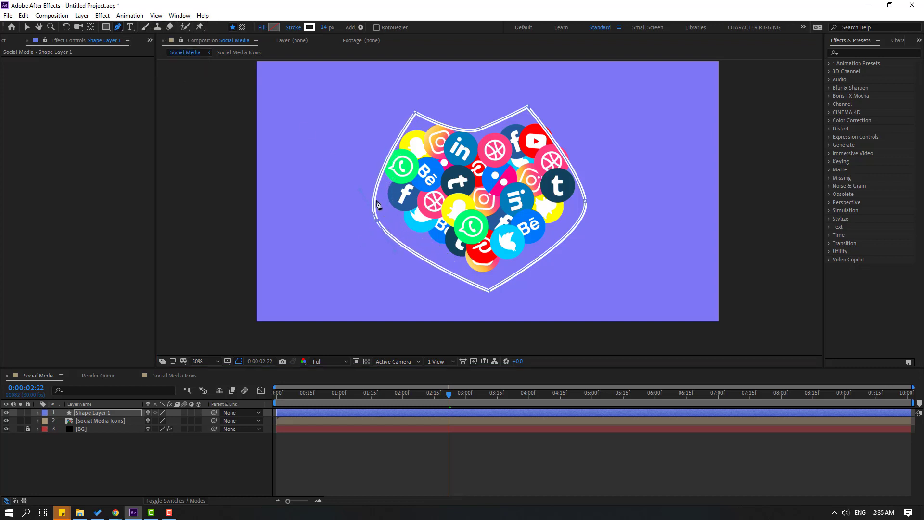
pyautogui.moveTo(377, 221); pyautogui.dragTo(376, 197)
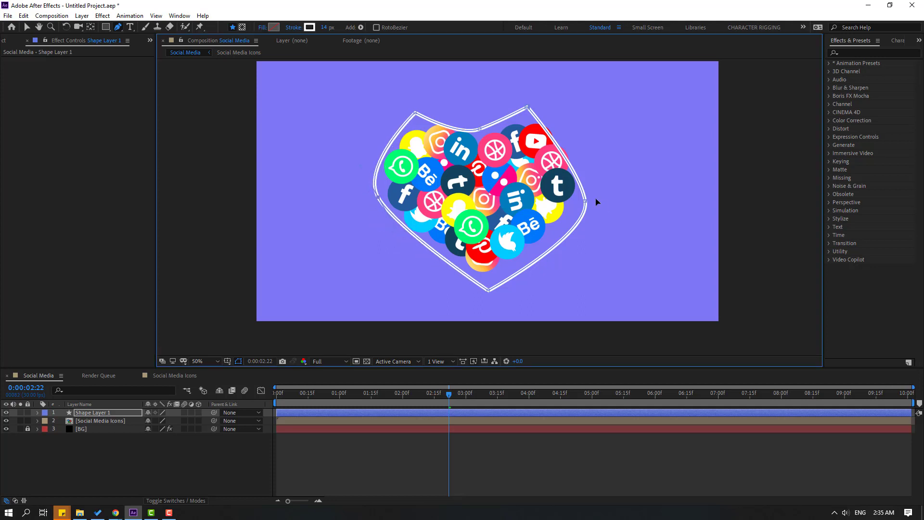
pyautogui.moveTo(586, 202); pyautogui.dragTo(586, 183)
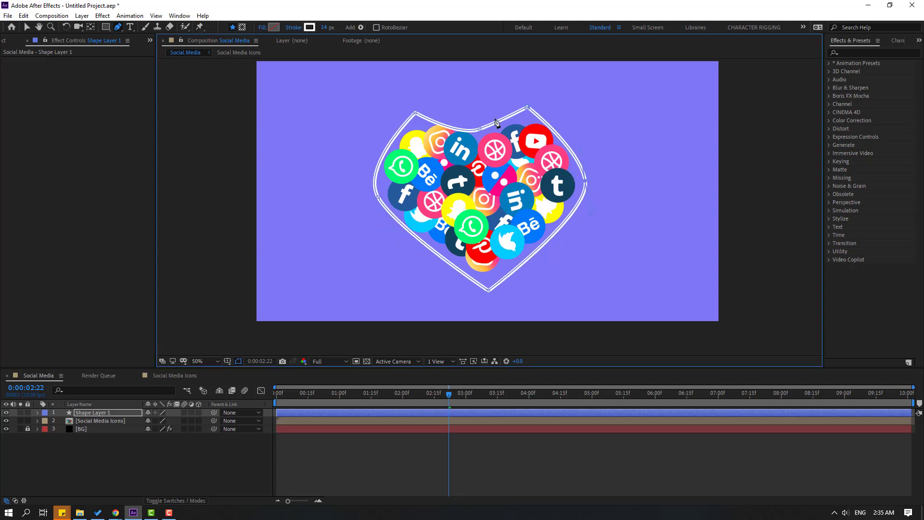
pyautogui.moveTo(527, 107); pyautogui.dragTo(539, 108)
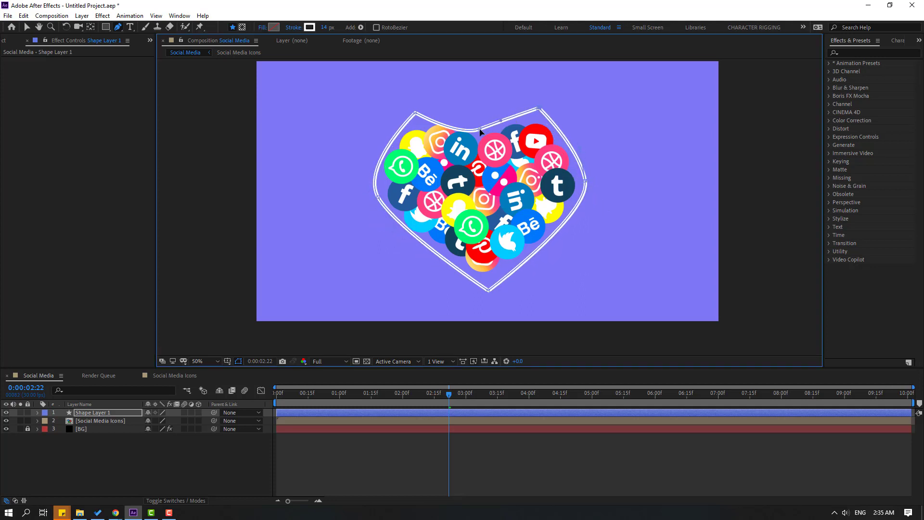
pyautogui.moveTo(479, 129); pyautogui.dragTo(486, 127)
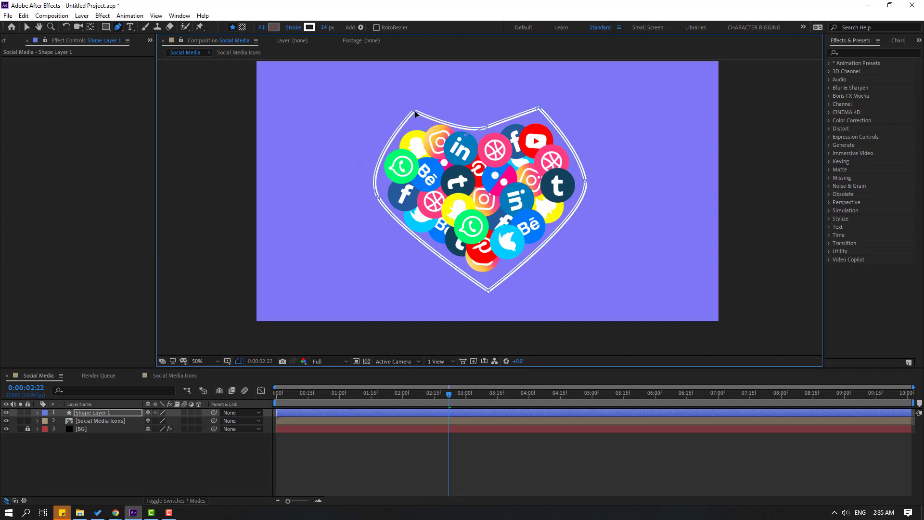
pyautogui.moveTo(485, 128); pyautogui.dragTo(499, 124)
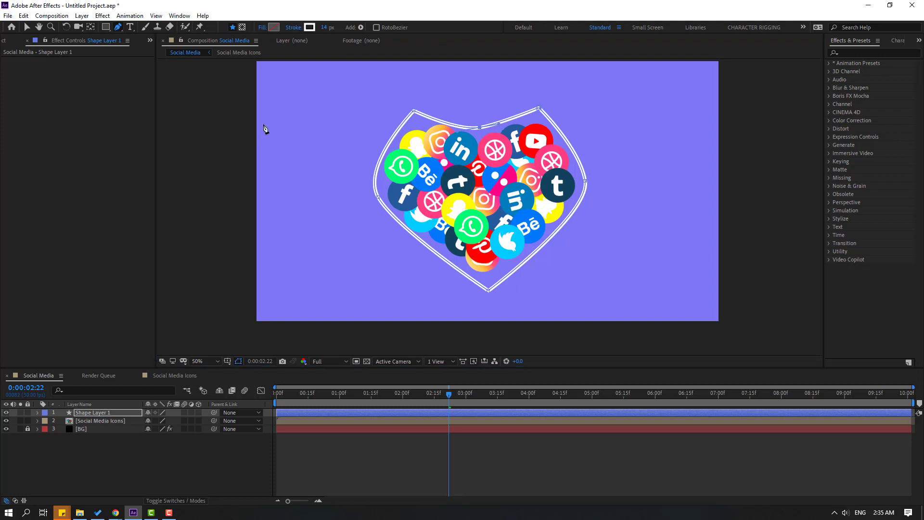
# Smooth the top-left and top-right points so both heart lobes bow outward
pyautogui.click(119, 26)
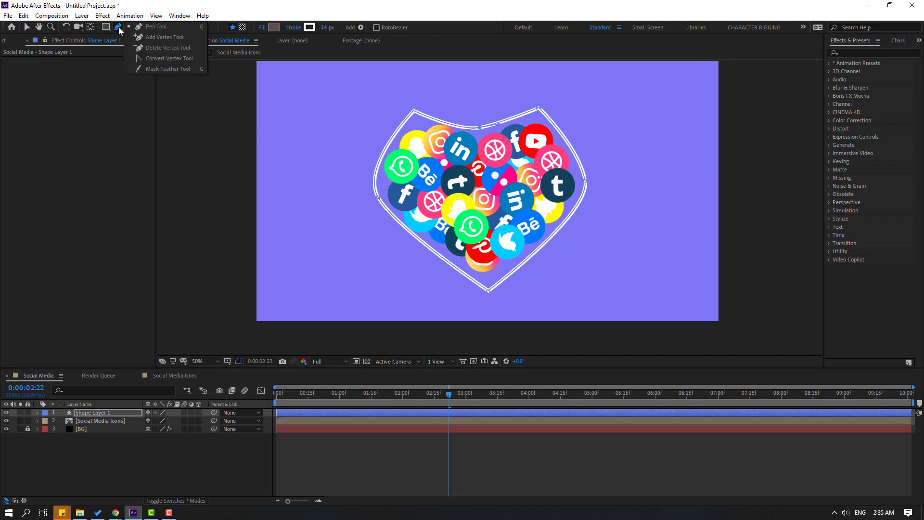
pyautogui.click(175, 59)
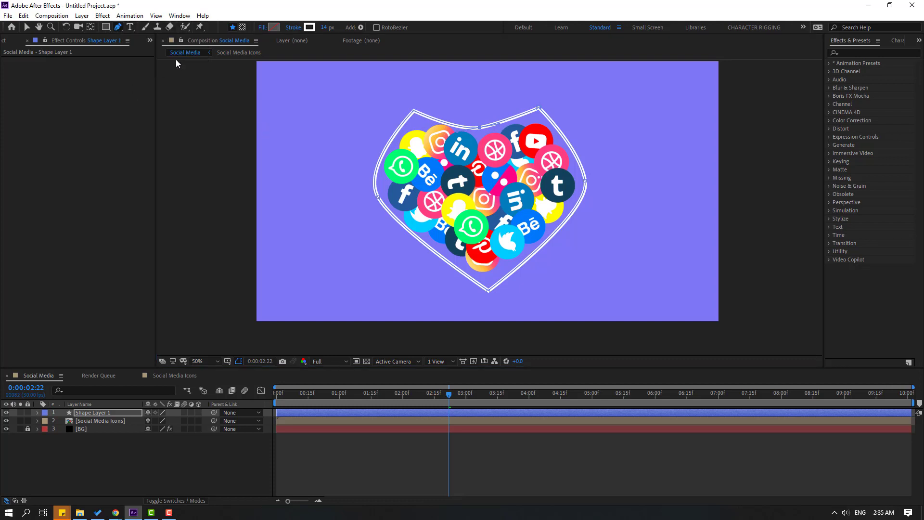
pyautogui.moveTo(414, 111); pyautogui.dragTo(381, 125)
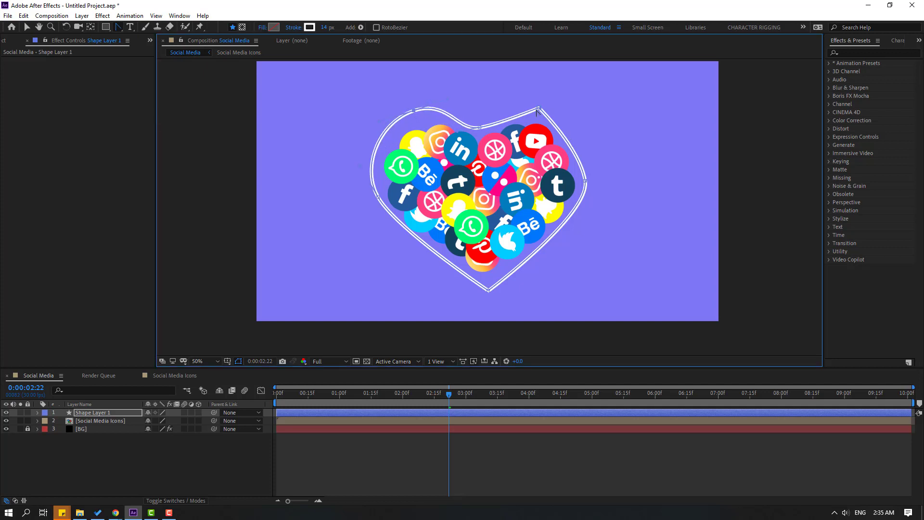
pyautogui.moveTo(537, 110)
pyautogui.mouseDown()
pyautogui.moveTo(518, 99)
pyautogui.moveTo(515, 110)
pyautogui.mouseUp()
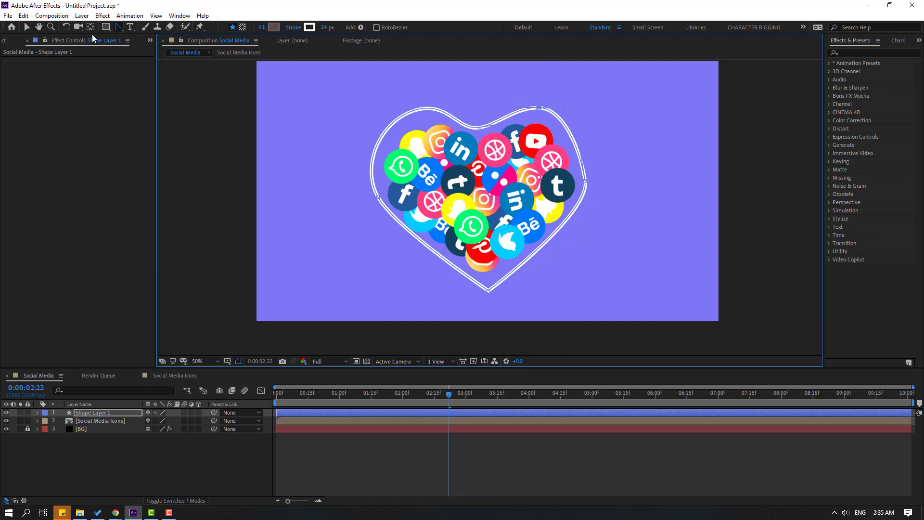
# Add a right-edge point, curve both sides outward, and adjust the bottom tip and right lobe
pyautogui.moveTo(118, 27); pyautogui.dragTo(151, 36)
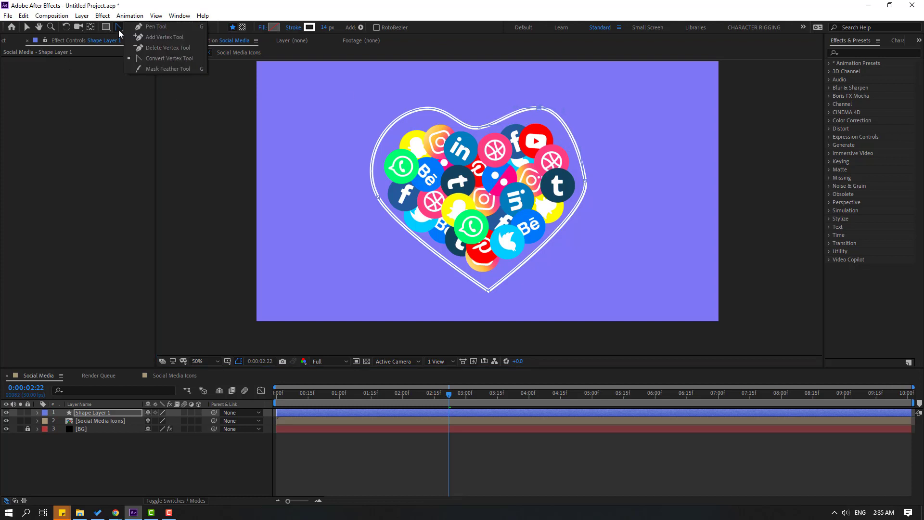
pyautogui.click(584, 183)
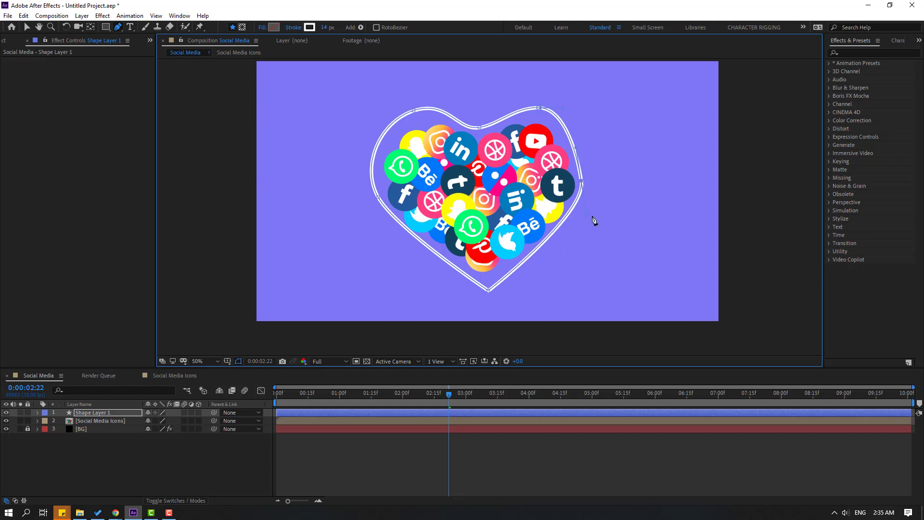
pyautogui.moveTo(587, 218); pyautogui.dragTo(580, 242)
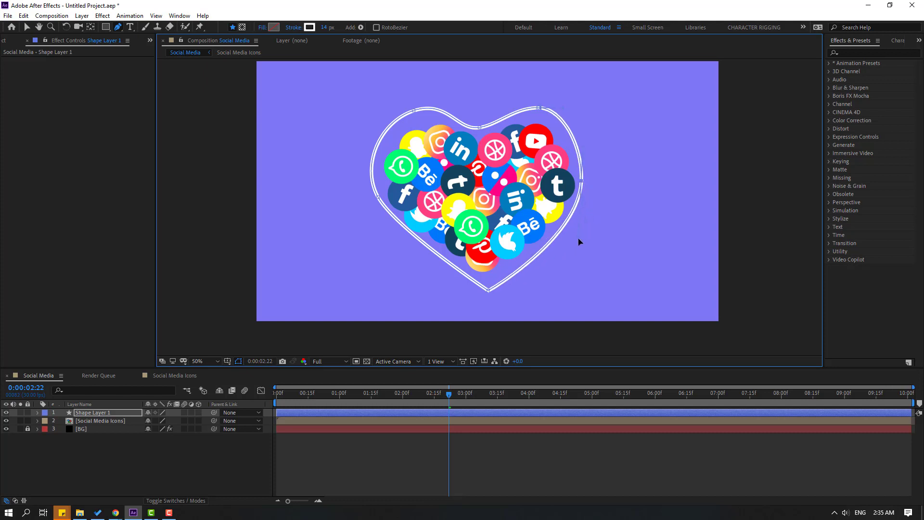
pyautogui.moveTo(376, 201); pyautogui.dragTo(384, 208)
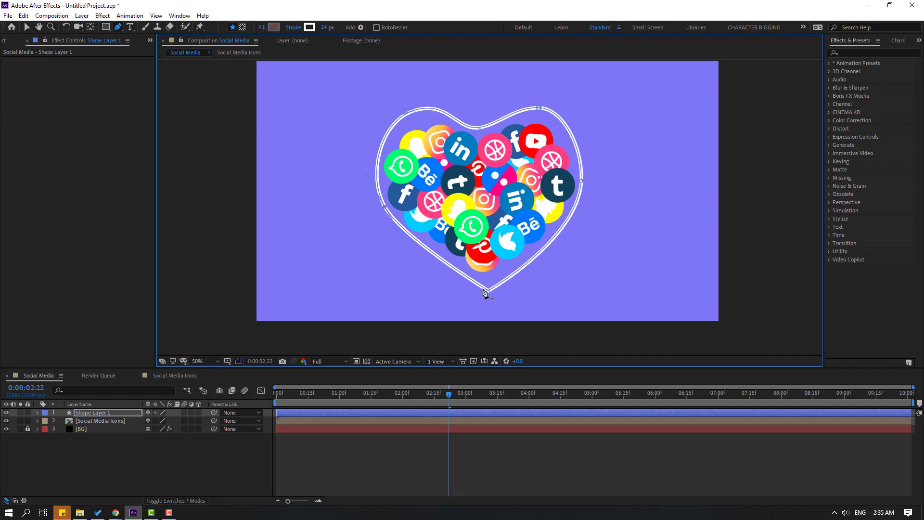
pyautogui.moveTo(489, 294); pyautogui.dragTo(486, 290)
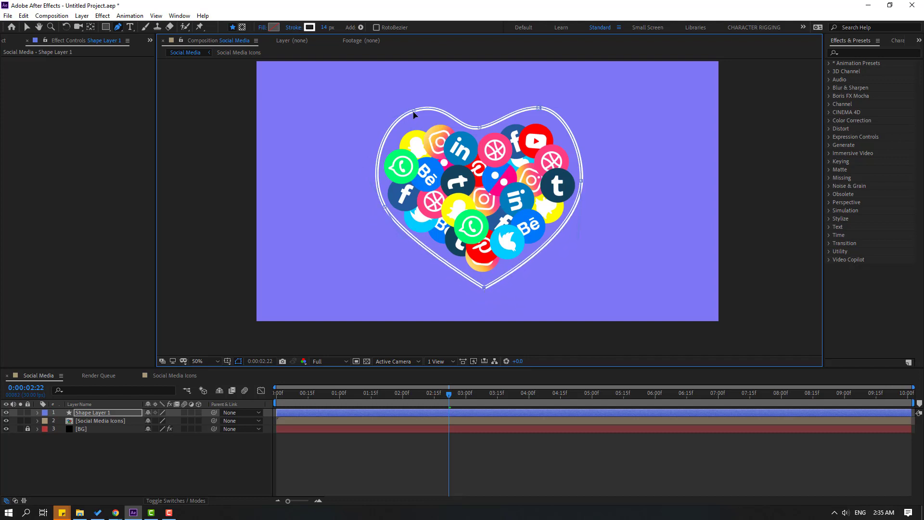
pyautogui.moveTo(538, 108); pyautogui.dragTo(535, 114)
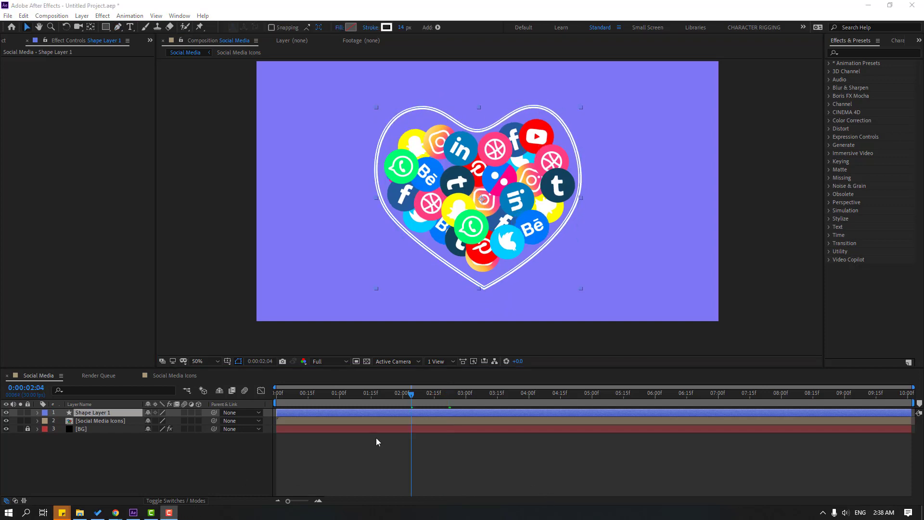
# Scrub the icons falling into the heart and rename Shape Layer 1 to line_1
pyautogui.moveTo(278, 394); pyautogui.dragTo(455, 394)
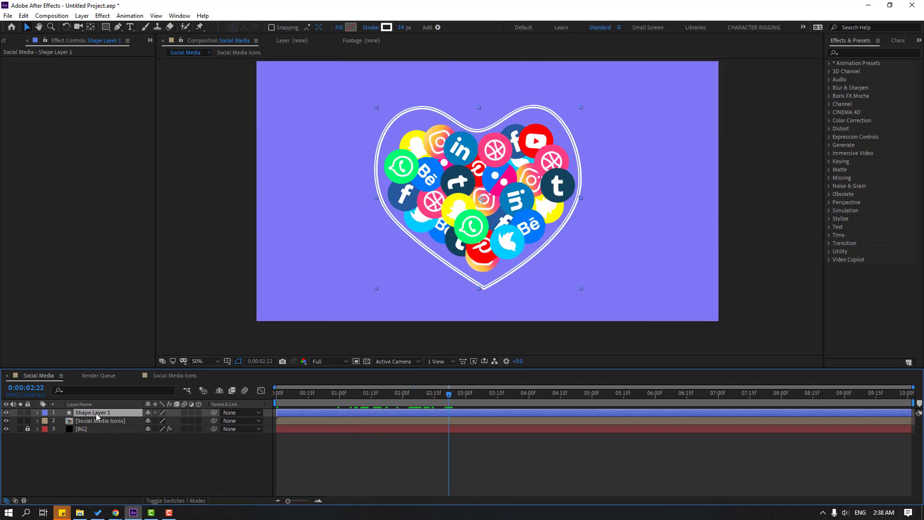
pyautogui.press('Return')
pyautogui.write('_1')
pyautogui.press('Return')
# Add Trim Paths to line_1 and reveal its Start, End and Offset values
pyautogui.click(440, 27)
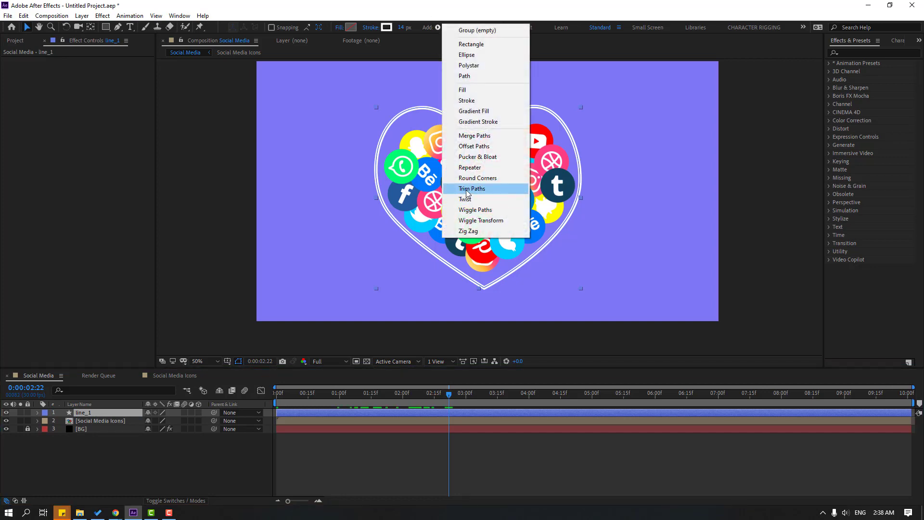
pyautogui.click(465, 195)
pyautogui.click(54, 438)
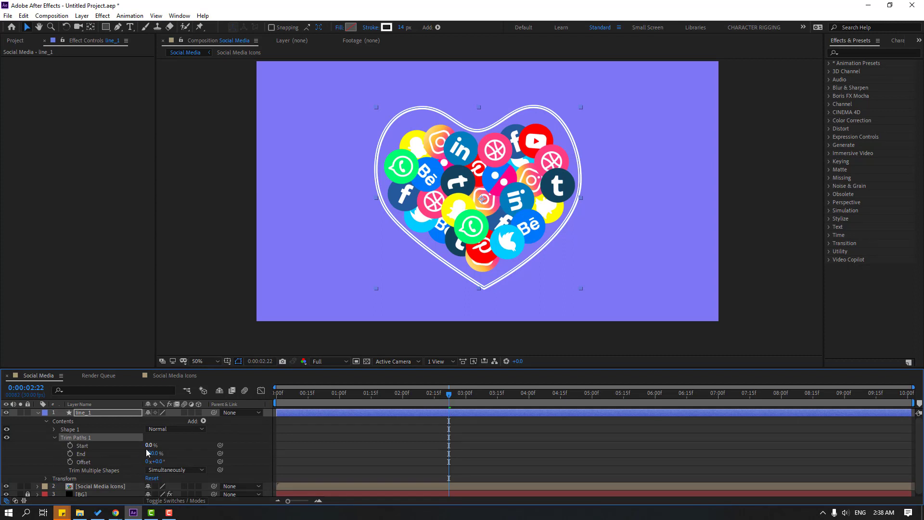
pyautogui.write('100')
# Keyframe Trim Paths Start from 100% to 0% between about 2:17 and 3:12
pyautogui.press('Return')
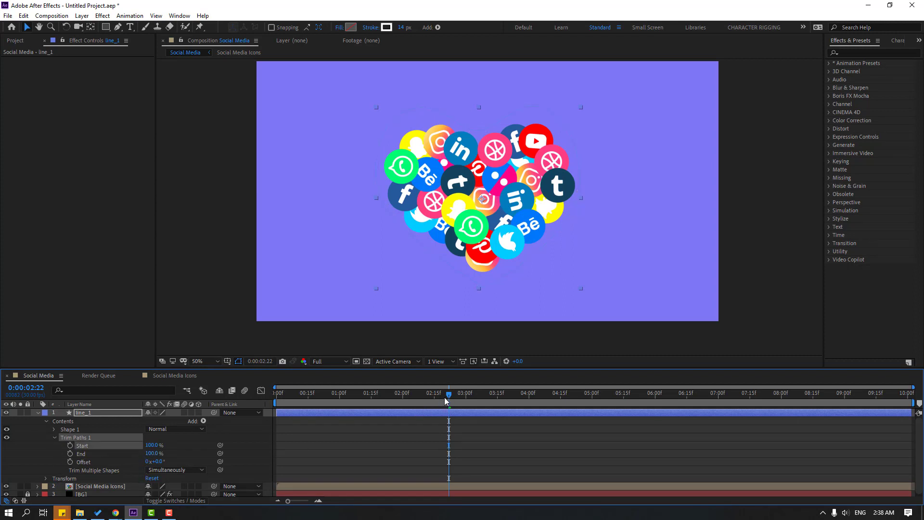
pyautogui.moveTo(445, 399); pyautogui.dragTo(438, 399)
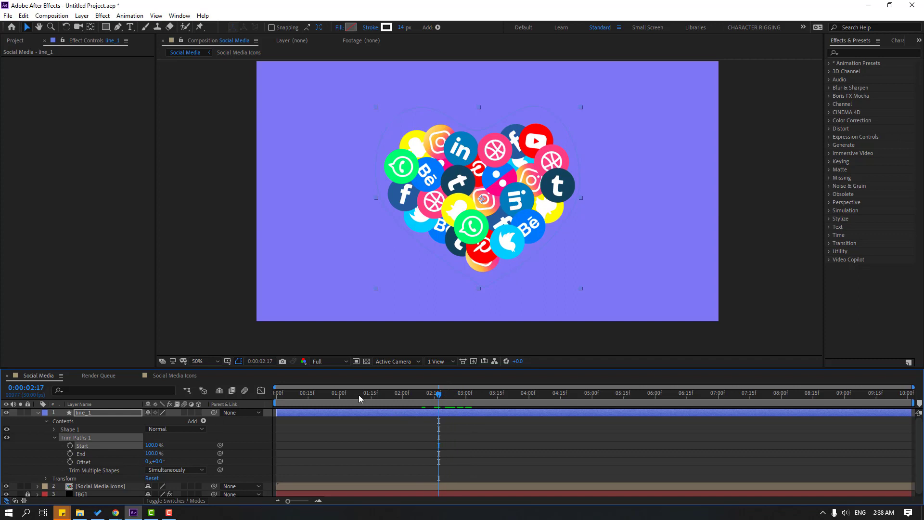
pyautogui.moveTo(359, 397); pyautogui.dragTo(442, 398)
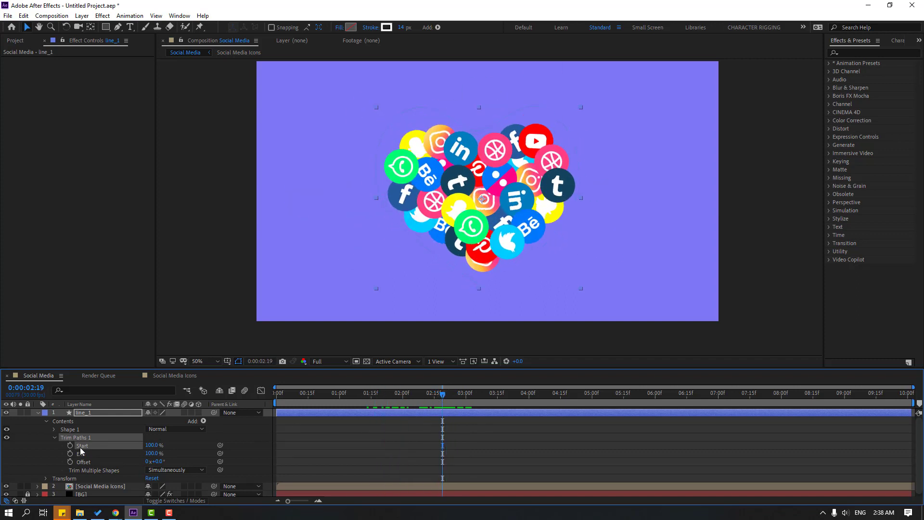
pyautogui.moveTo(455, 400); pyautogui.dragTo(492, 403)
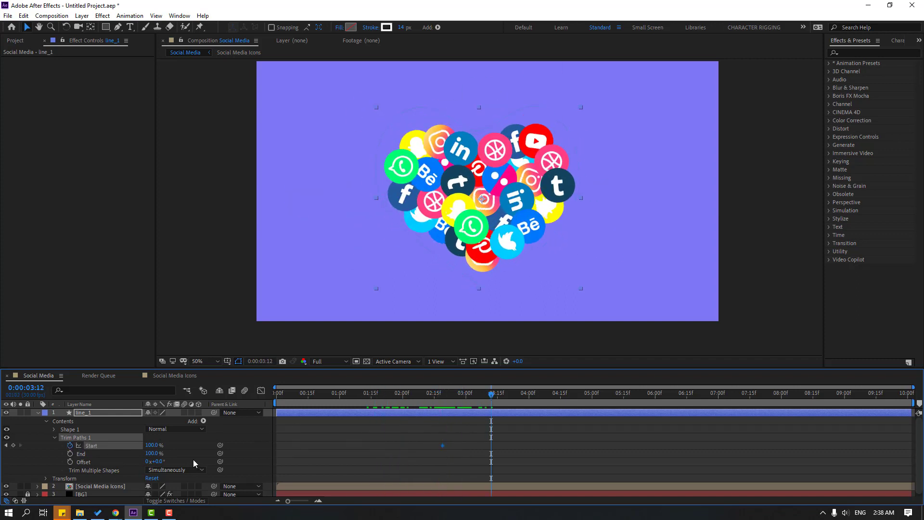
pyautogui.moveTo(158, 445); pyautogui.dragTo(116, 445)
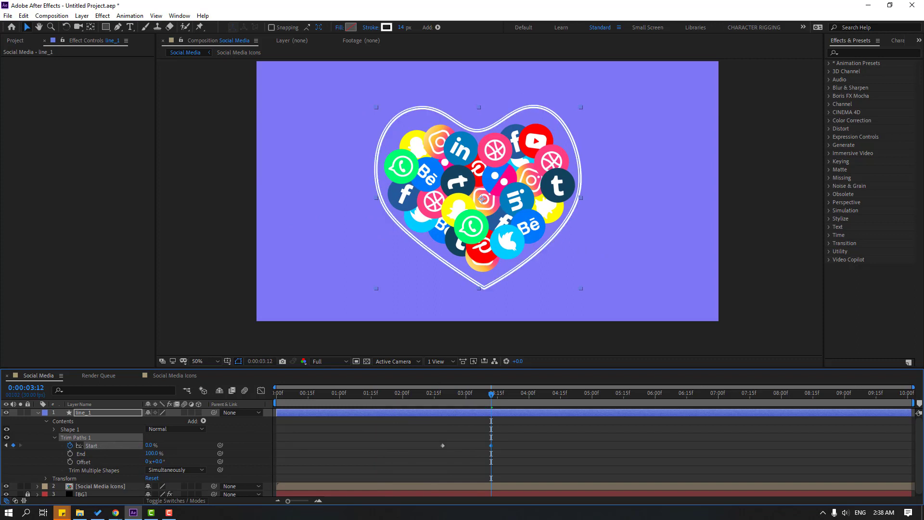
# Keyframe End from 100% at 2:29 to 0% at 3:23, then preview the outline
pyautogui.moveTo(483, 400); pyautogui.dragTo(463, 398)
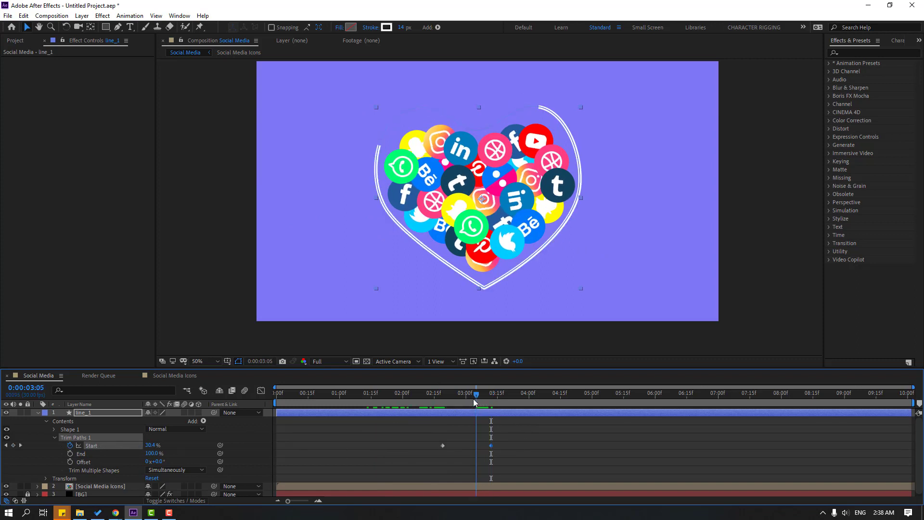
pyautogui.click(70, 453)
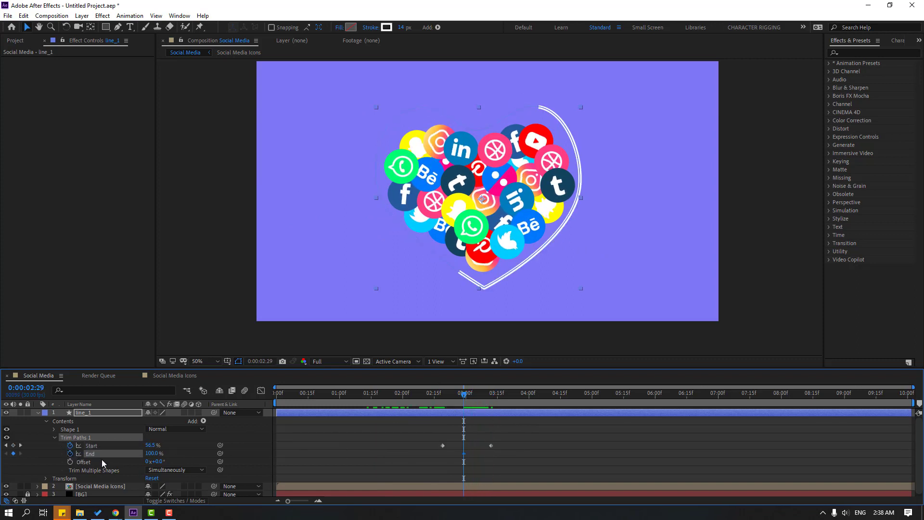
pyautogui.press('space')
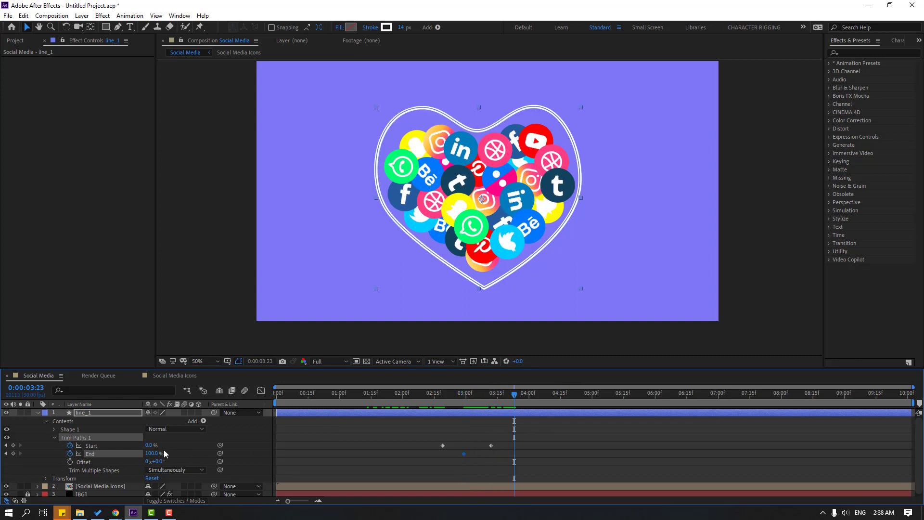
pyautogui.press('Return')
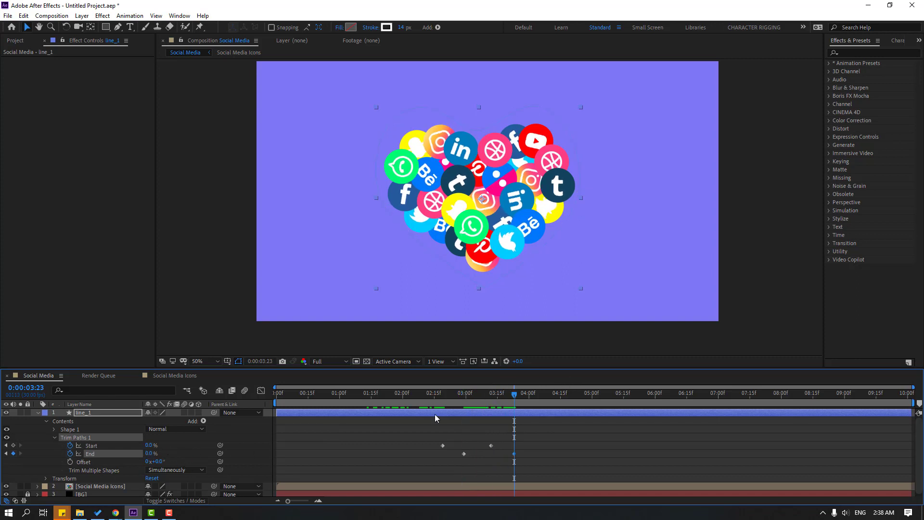
pyautogui.moveTo(429, 400)
pyautogui.mouseDown()
pyautogui.moveTo(516, 401)
pyautogui.moveTo(460, 397)
pyautogui.mouseUp()
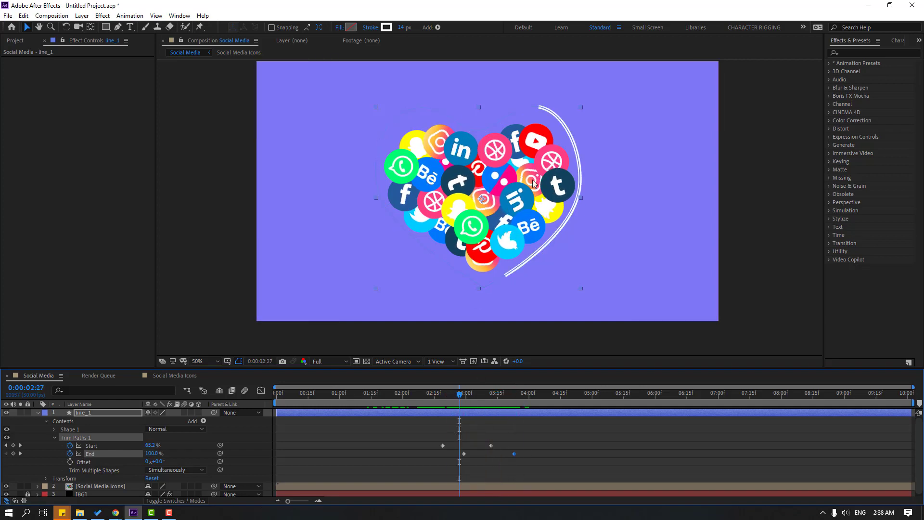
# Set line_1's Shape 1 Stroke 1 Line Cap to Round Cap
pyautogui.scroll(1, 532, 184)
pyautogui.scroll(1, 500, 240)
pyautogui.scroll(1, 470, 299)
pyautogui.scroll(1, 510, 250)
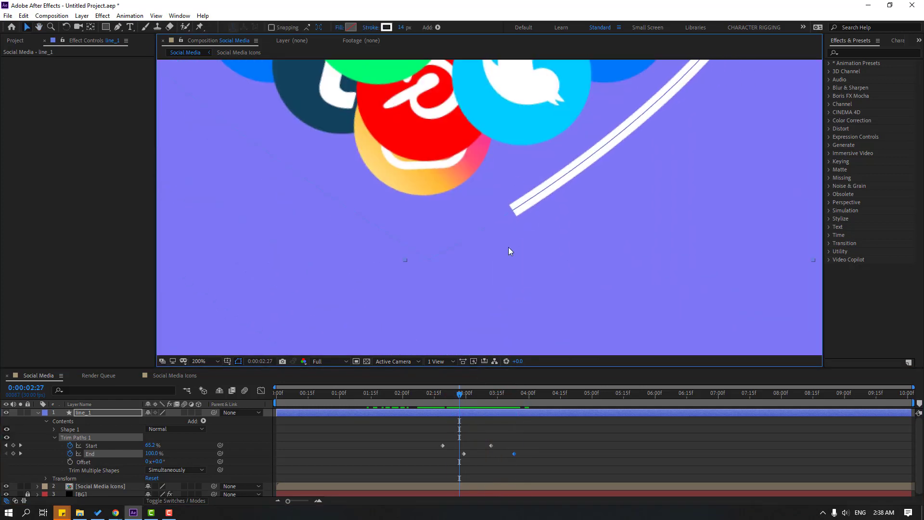
pyautogui.click(54, 429)
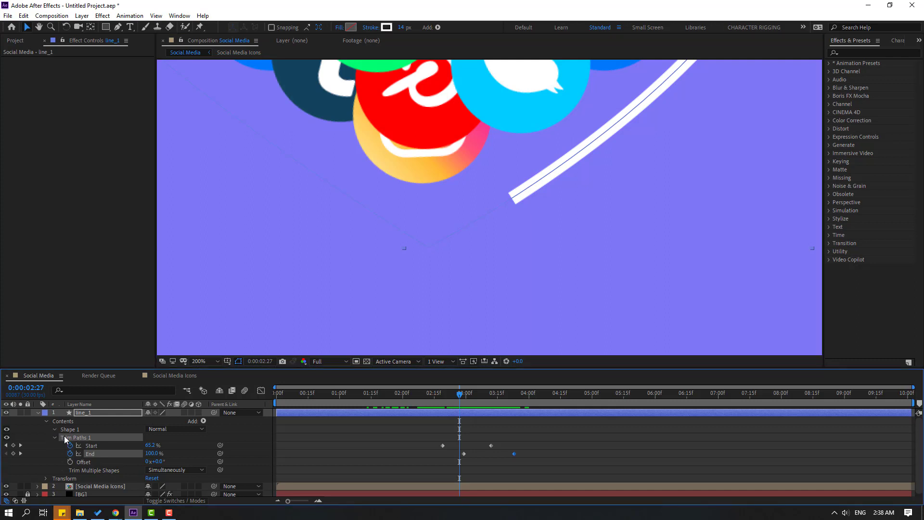
pyautogui.click(63, 446)
pyautogui.scroll(-1, 61, 452)
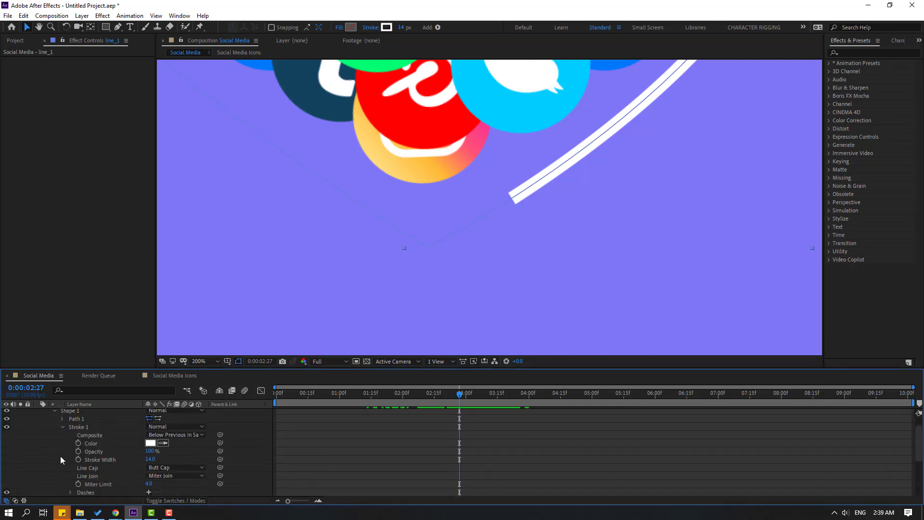
pyautogui.click(155, 469)
pyautogui.click(180, 447)
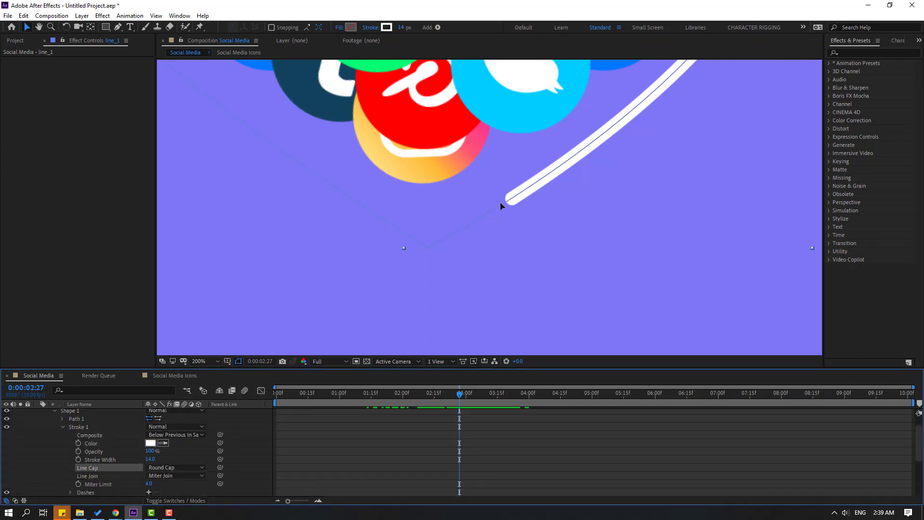
pyautogui.scroll(1, 68, 437)
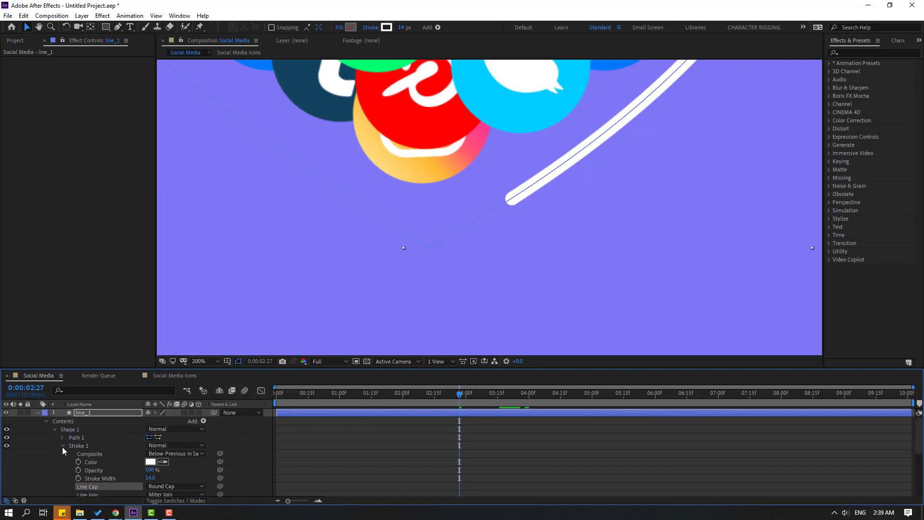
pyautogui.click(62, 450)
pyautogui.moveTo(440, 396)
pyautogui.mouseDown()
pyautogui.moveTo(470, 393)
pyautogui.moveTo(443, 396)
pyautogui.mouseUp()
# Apply Easy Ease to line_1's Trim Paths Start and End keyframes
pyautogui.scroll(-6, 478, 336)
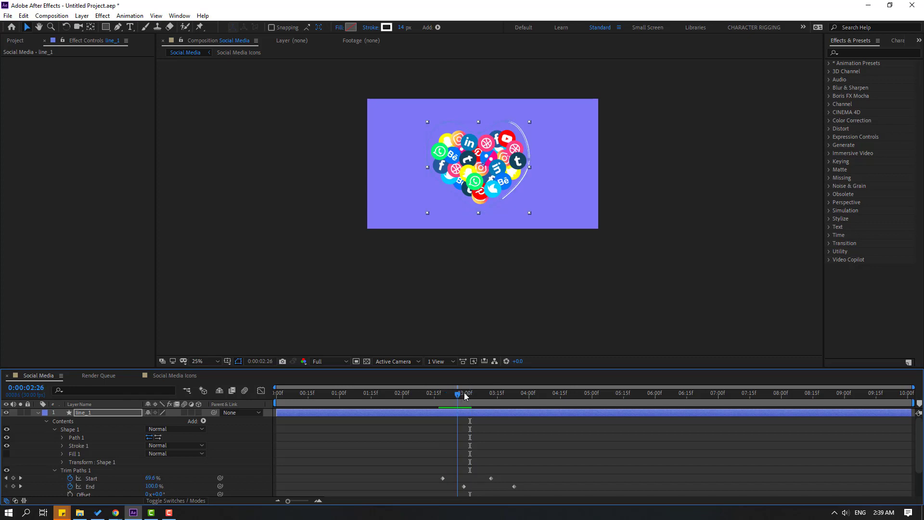
pyautogui.scroll(-3, 537, 449)
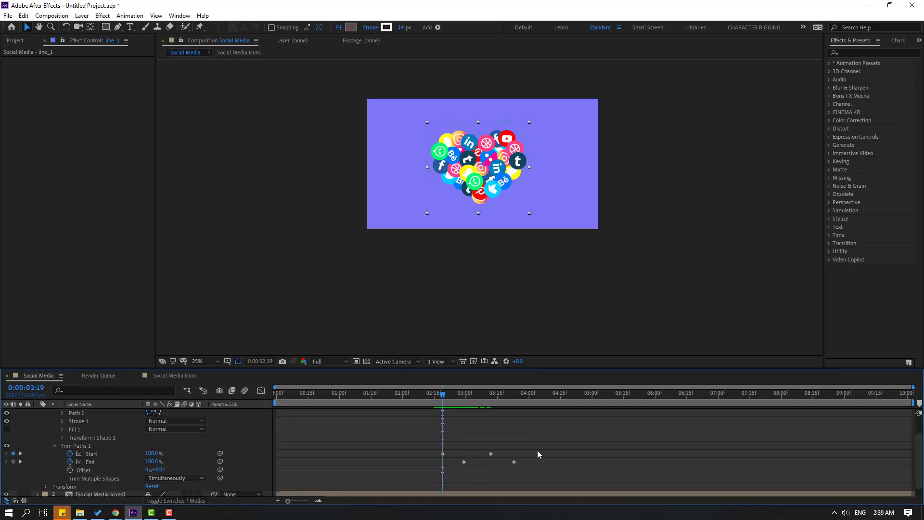
pyautogui.moveTo(538, 446); pyautogui.dragTo(454, 469)
pyautogui.rightClick(470, 461)
pyautogui.moveTo(529, 454)
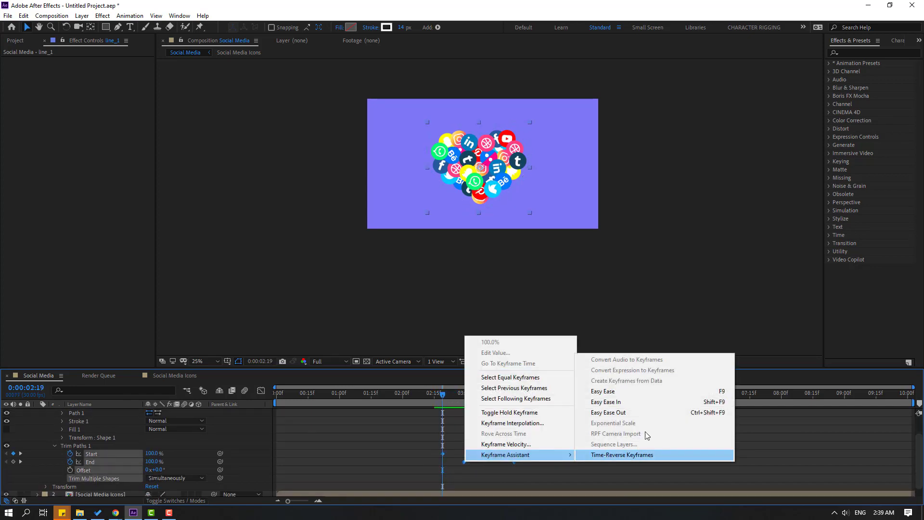
pyautogui.click(621, 385)
# Lengthen the ease influence handles in the Graph Editor and start the work area near 2 seconds
pyautogui.click(261, 390)
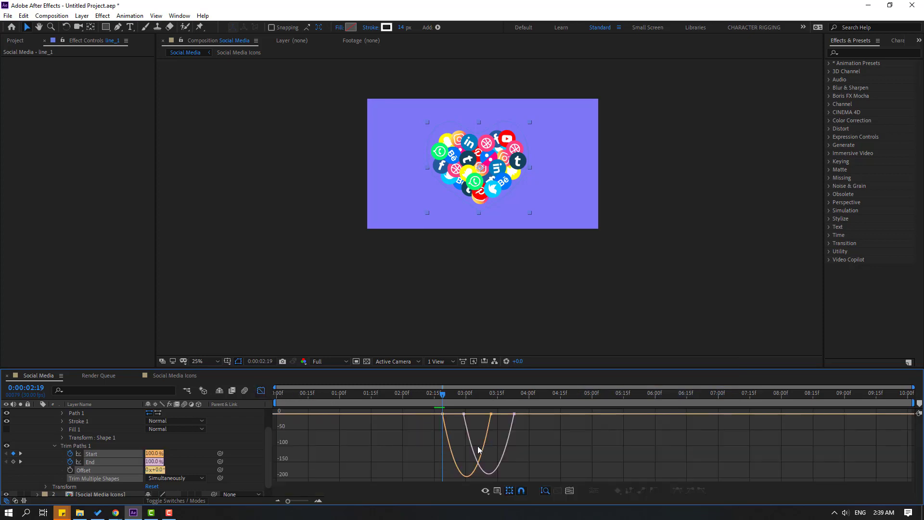
pyautogui.moveTo(470, 410)
pyautogui.mouseDown()
pyautogui.moveTo(438, 421)
pyautogui.moveTo(529, 416)
pyautogui.moveTo(488, 426)
pyautogui.moveTo(500, 424)
pyautogui.moveTo(460, 409)
pyautogui.mouseUp()
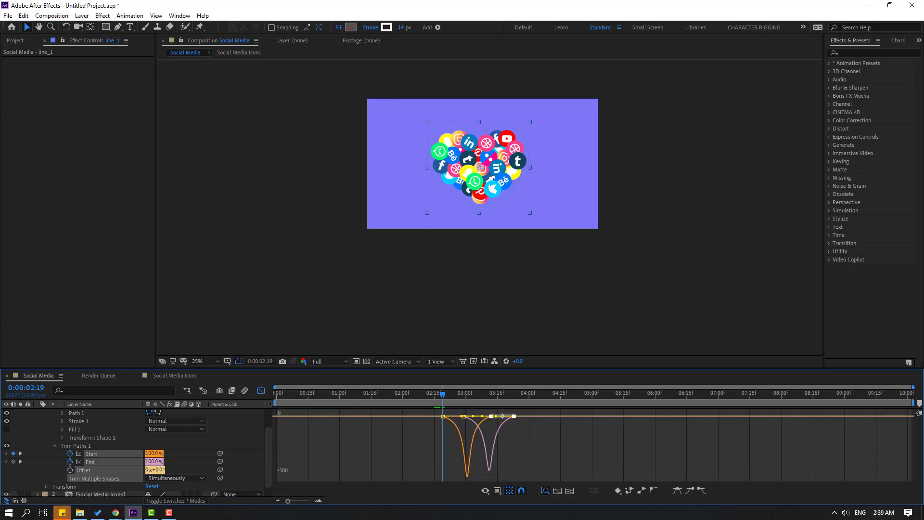
pyautogui.moveTo(273, 404); pyautogui.dragTo(408, 404)
# Preview the stroke animation and return from the Graph Editor to keyframe view
pyautogui.press('space')
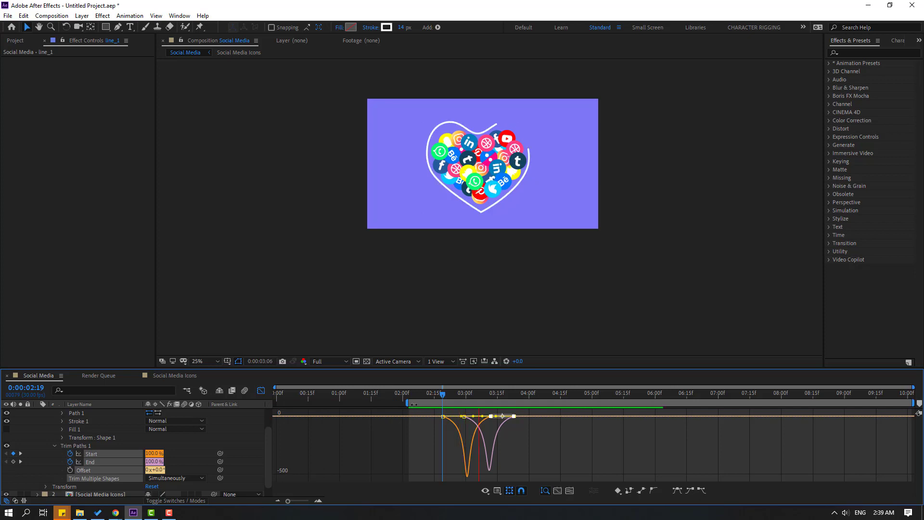
pyautogui.hotkey('shift', 'F3')
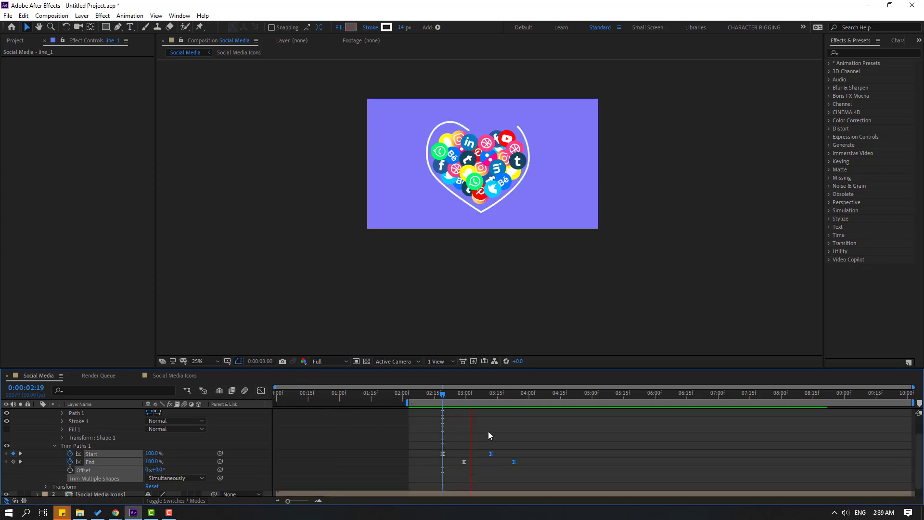
pyautogui.click(490, 419)
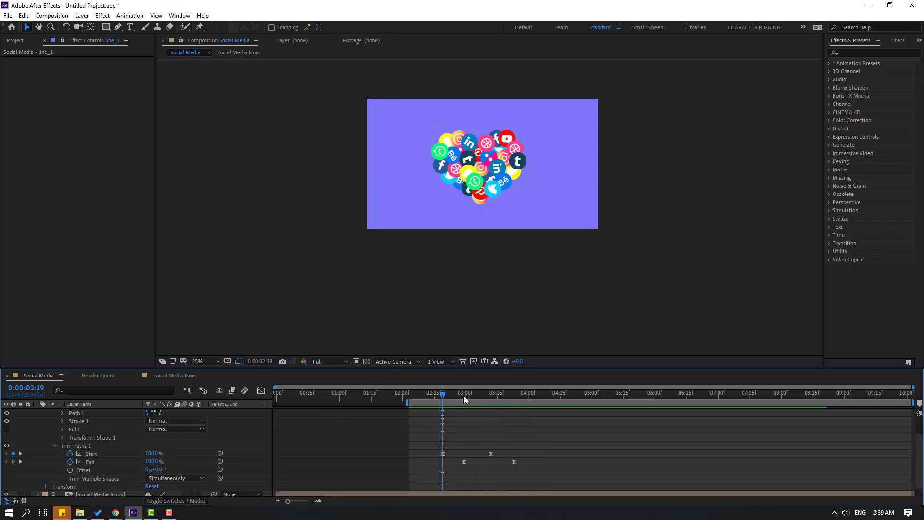
pyautogui.press('space')
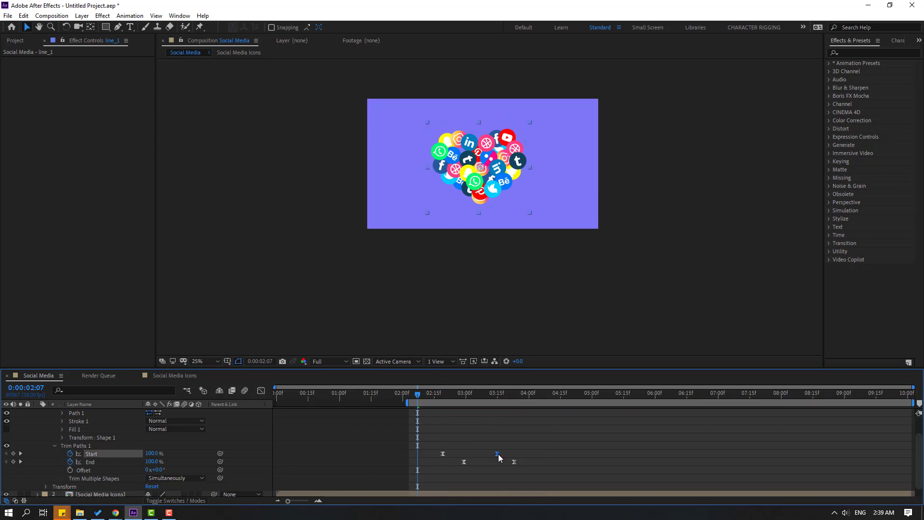
# Move line_1's final Start keyframe later, to about 0:00:03:18, then collapse the layer
pyautogui.moveTo(491, 454); pyautogui.dragTo(504, 454)
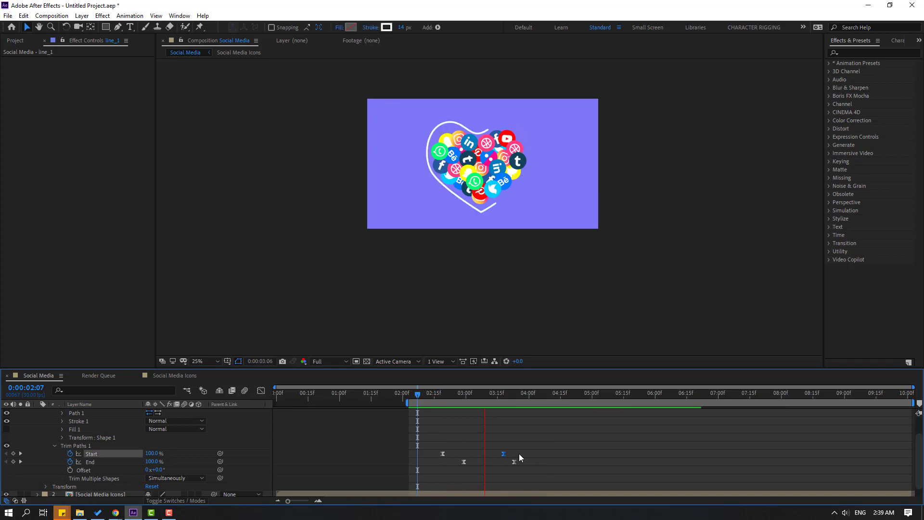
pyautogui.press('space')
pyautogui.press('space')
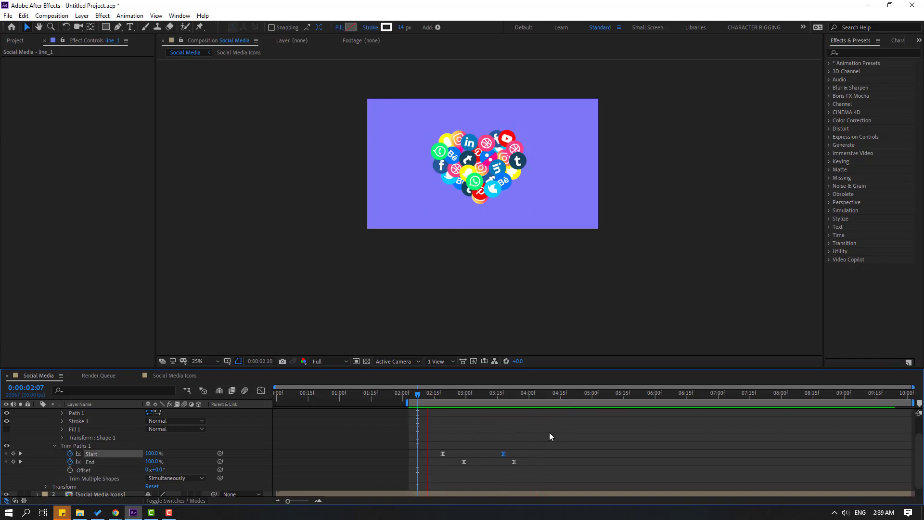
pyautogui.press('space')
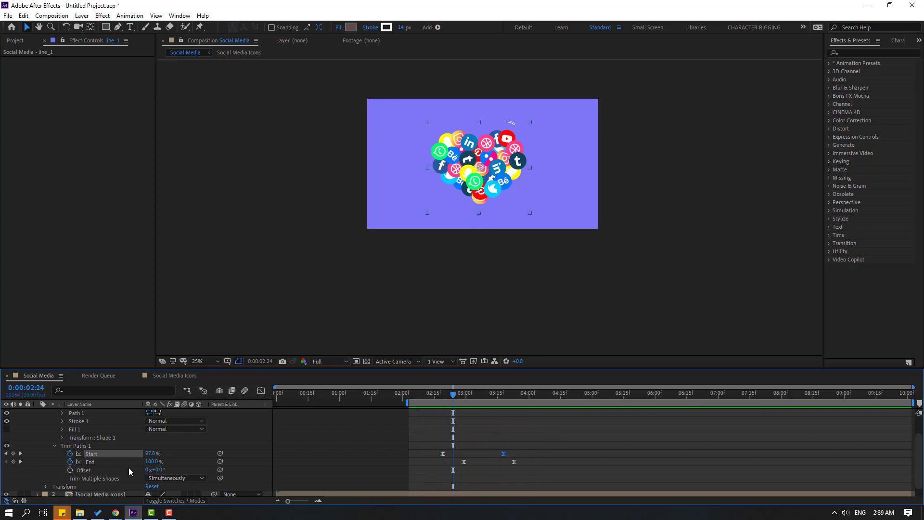
pyautogui.scroll(3, 96, 454)
pyautogui.click(38, 413)
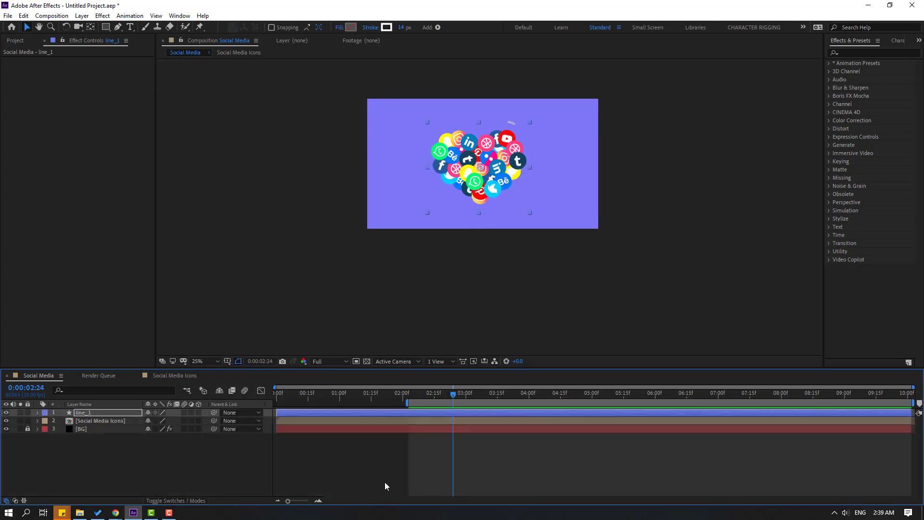
# Show only line_1's Start and End keyframes and shift the layer later in time
pyautogui.press('u')
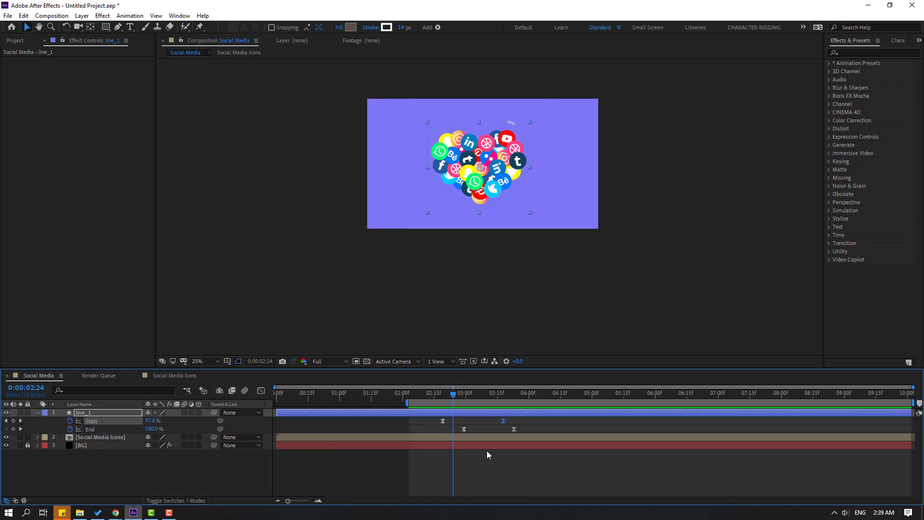
pyautogui.moveTo(526, 422)
pyautogui.mouseDown()
pyautogui.moveTo(279, 421)
pyautogui.moveTo(449, 414)
pyautogui.mouseUp()
pyautogui.moveTo(382, 397)
pyautogui.mouseDown()
pyautogui.moveTo(440, 399)
pyautogui.moveTo(433, 412)
pyautogui.moveTo(457, 400)
pyautogui.moveTo(437, 414)
pyautogui.moveTo(458, 396)
pyautogui.moveTo(448, 414)
pyautogui.moveTo(475, 399)
pyautogui.moveTo(446, 413)
pyautogui.moveTo(469, 414)
pyautogui.mouseUp()
pyautogui.click(447, 395)
# Duplicate line_1 into line_2 and line_3, with line_3 starting a few frames later
pyautogui.hotkey('ctrl', 'd')
pyautogui.click(425, 395)
pyautogui.hotkey('ctrl', 'd')
pyautogui.press('space')
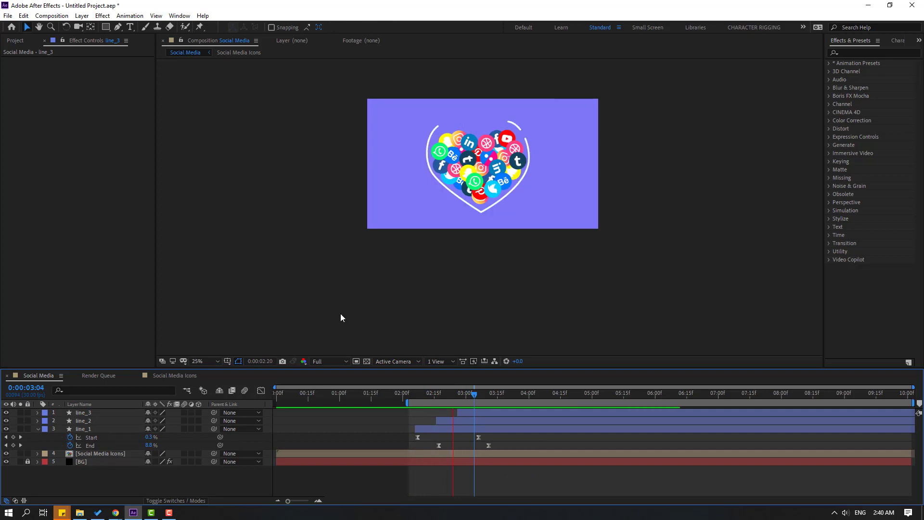
# Change line_2's stroke colour to yellow
pyautogui.click(198, 364)
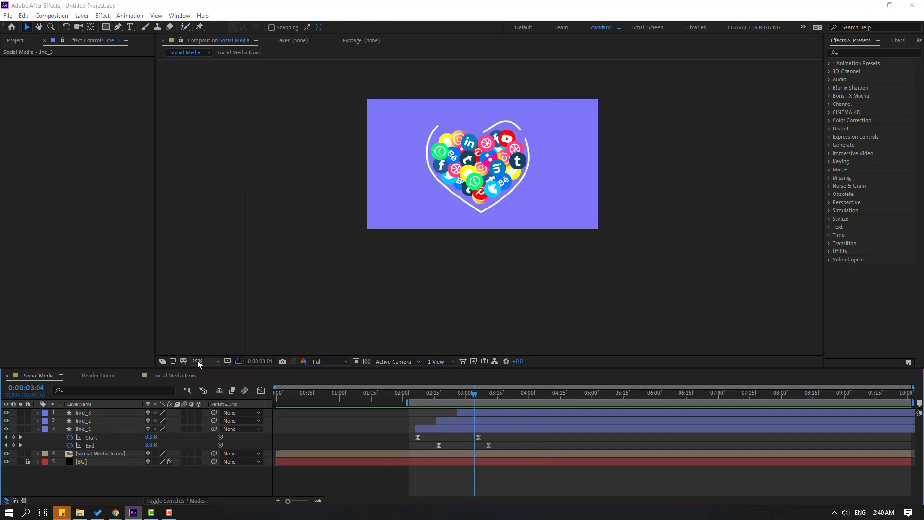
pyautogui.click(236, 204)
pyautogui.click(82, 421)
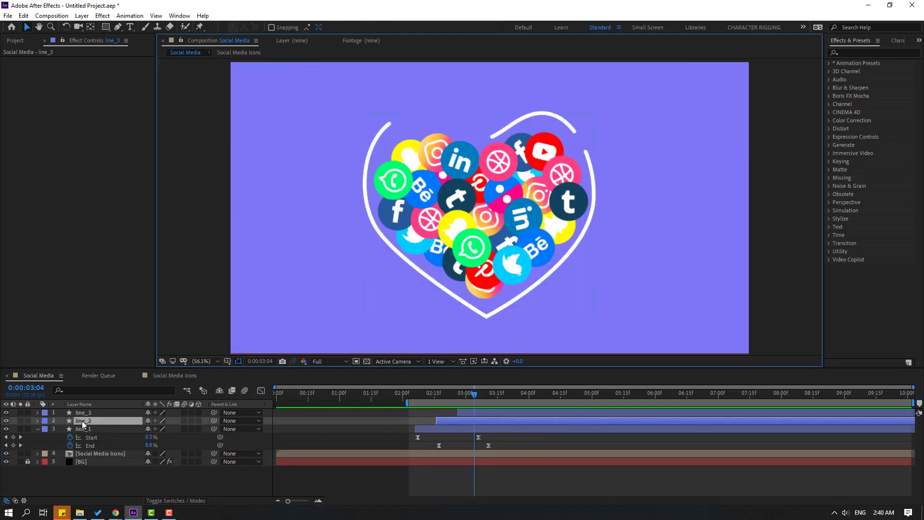
pyautogui.click(386, 27)
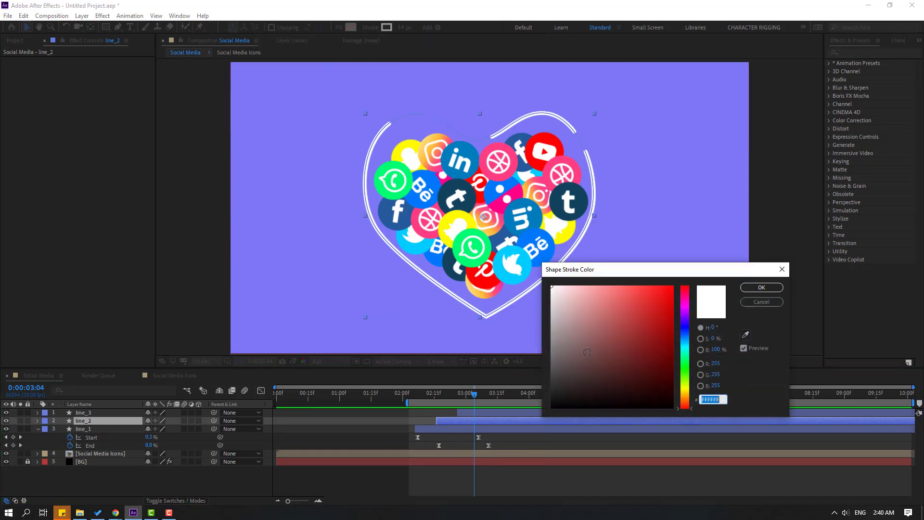
pyautogui.click(745, 334)
pyautogui.click(421, 142)
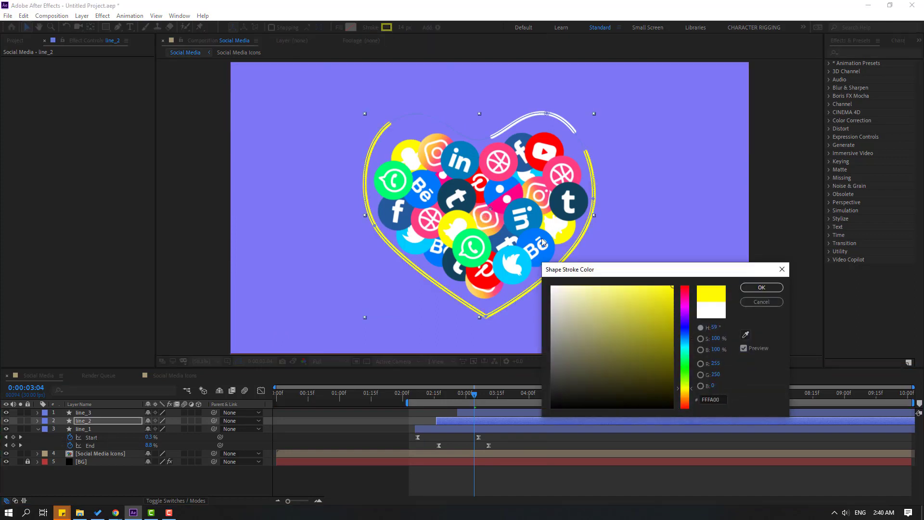
pyautogui.click(761, 287)
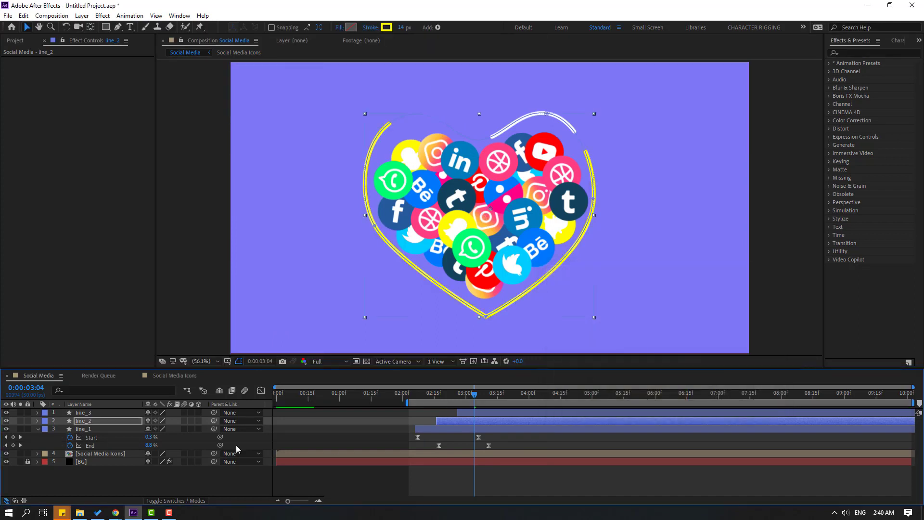
# Change line_3's stroke colour to bright green 00FB73
pyautogui.click(82, 412)
pyautogui.moveTo(482, 397); pyautogui.dragTo(497, 397)
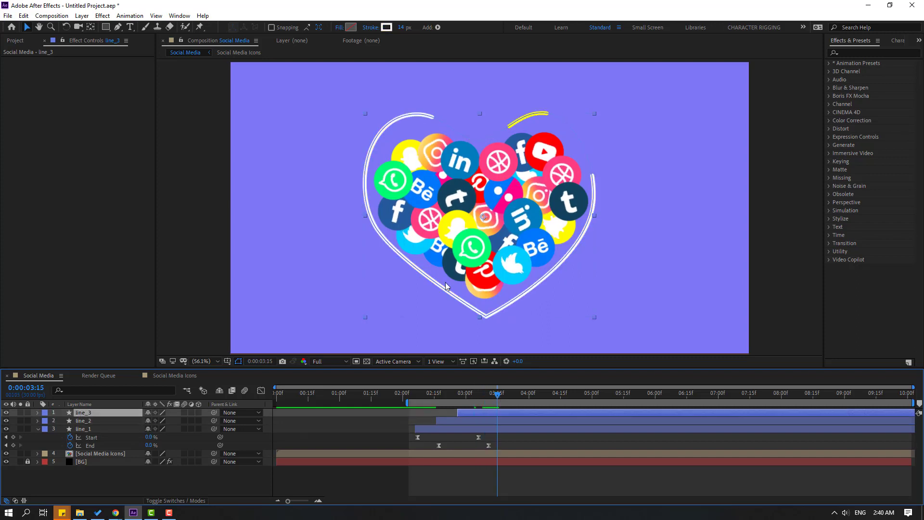
pyautogui.click(386, 27)
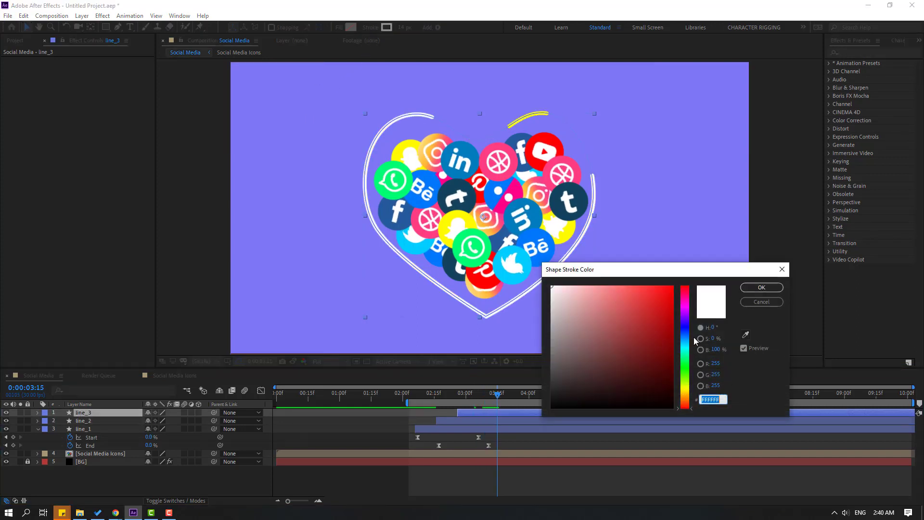
pyautogui.click(745, 335)
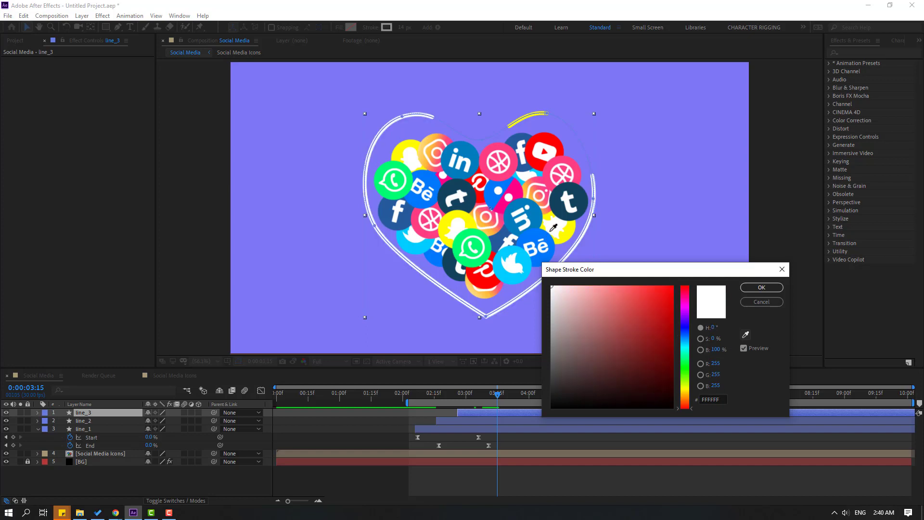
pyautogui.click(458, 241)
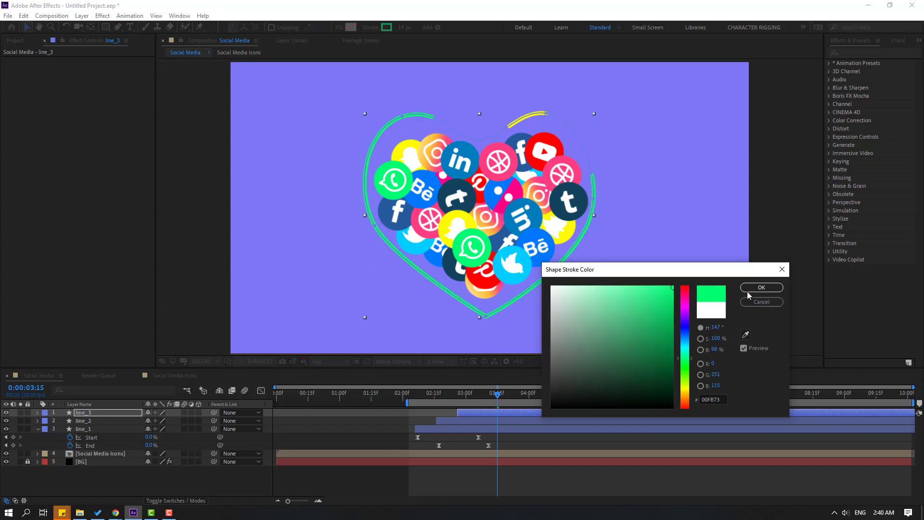
pyautogui.click(761, 287)
pyautogui.click(532, 495)
# Move line_2 and line_3 earlier in the timeline and preview the animation
pyautogui.press('space')
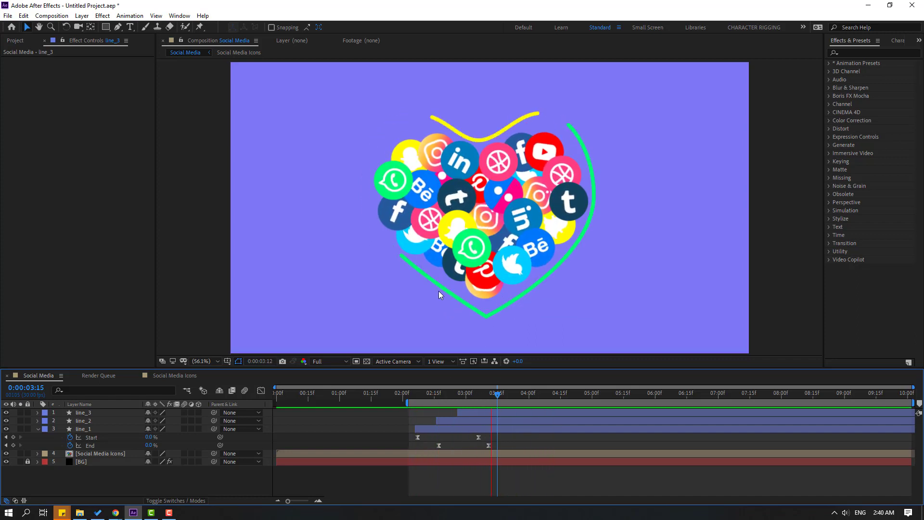
pyautogui.moveTo(430, 390)
pyautogui.mouseDown()
pyautogui.moveTo(467, 391)
pyautogui.moveTo(466, 412)
pyautogui.moveTo(446, 420)
pyautogui.moveTo(460, 413)
pyautogui.mouseUp()
pyautogui.press('space')
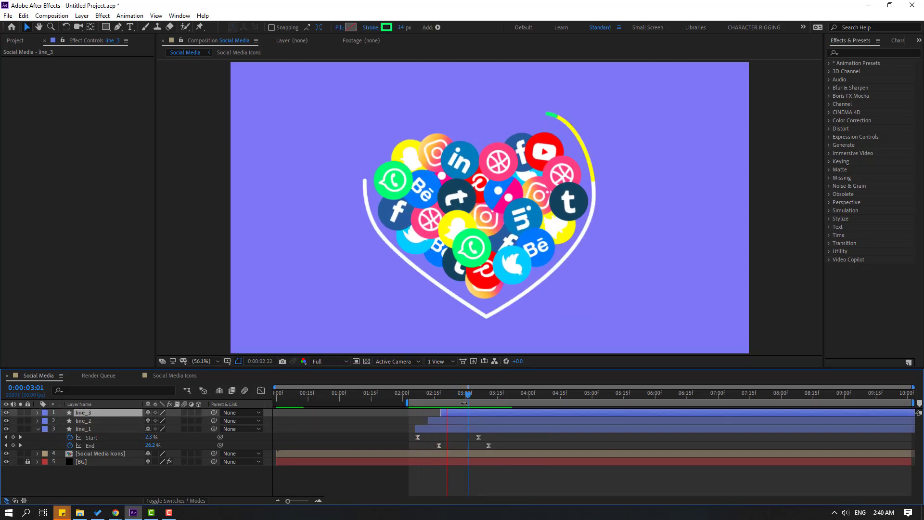
pyautogui.press('space')
# Apply Glow to line_1 with a wider radius (Radius 40, Threshold 74.5%)
pyautogui.click(859, 53)
pyautogui.write('gl')
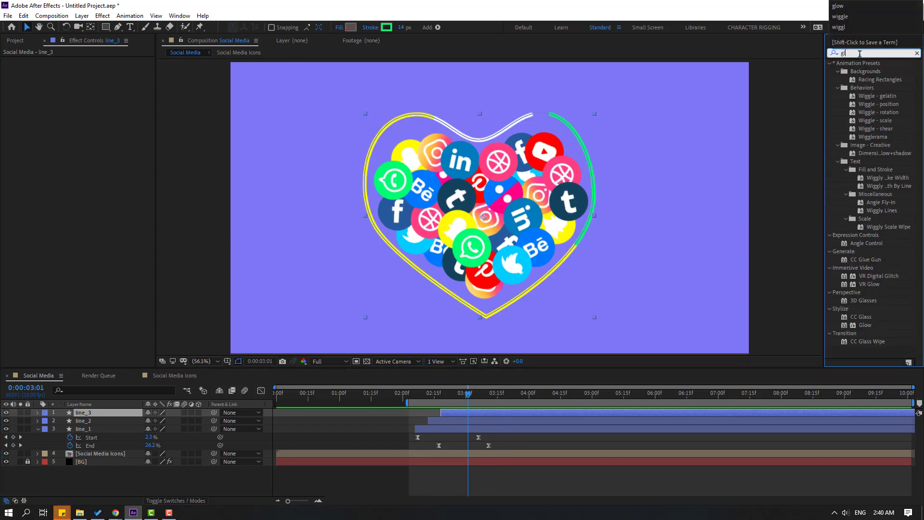
pyautogui.write('ow')
pyautogui.moveTo(865, 113); pyautogui.dragTo(111, 429)
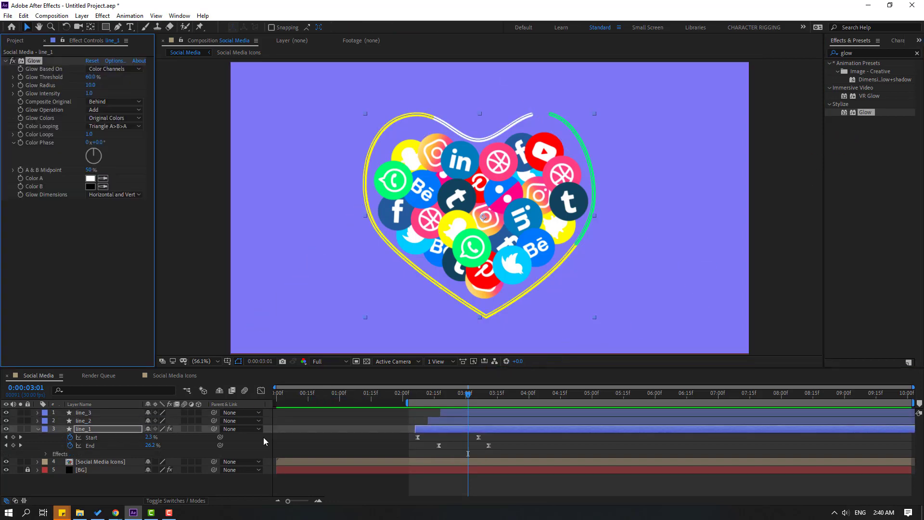
pyautogui.moveTo(468, 393); pyautogui.dragTo(437, 396)
pyautogui.scroll(2, 534, 219)
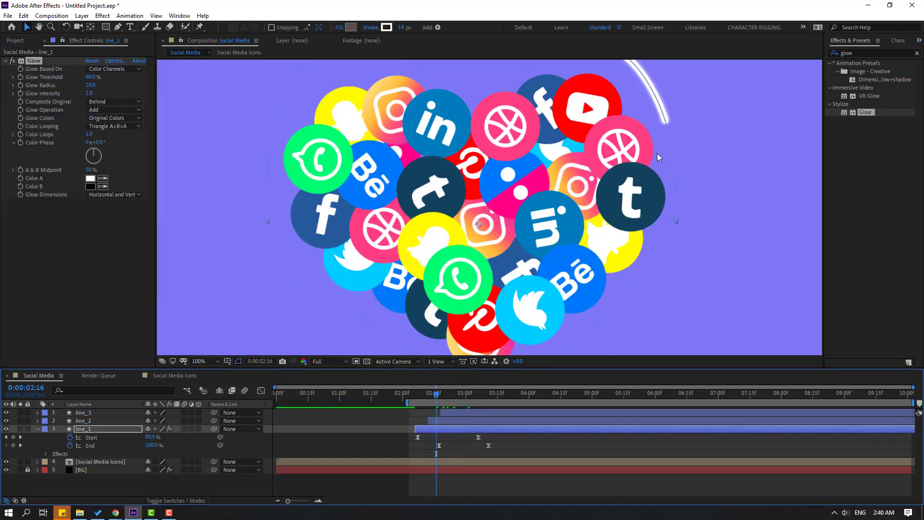
pyautogui.scroll(1, 534, 218)
pyautogui.scroll(1, 534, 219)
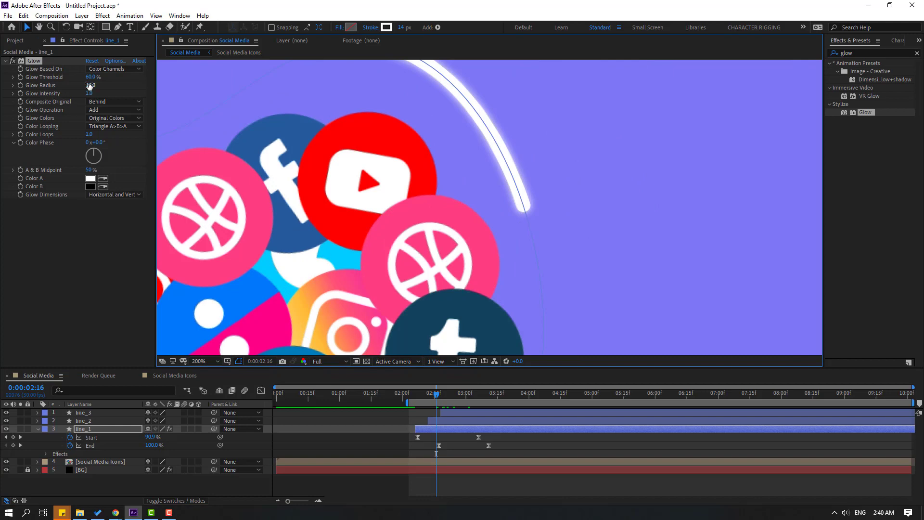
pyautogui.moveTo(90, 87); pyautogui.dragTo(112, 74)
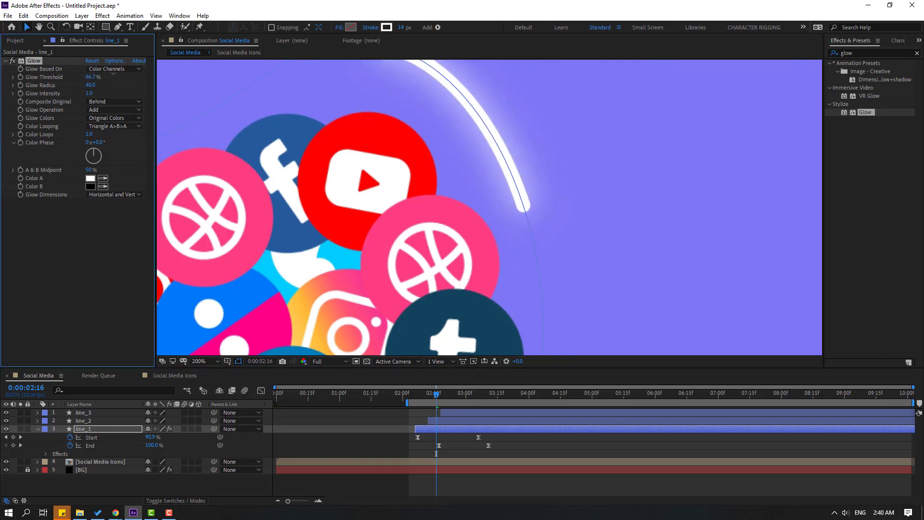
pyautogui.scroll(-4, 424, 114)
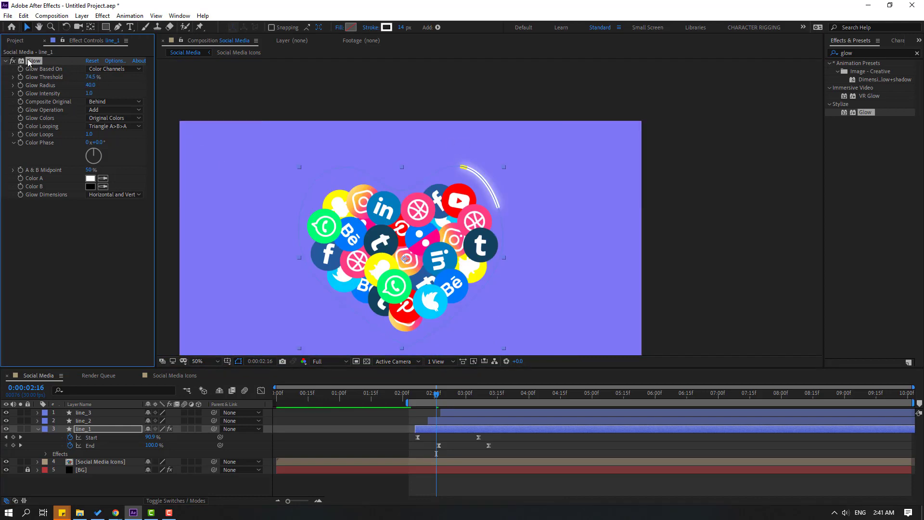
# Paste line_1's Glow effect onto line_2 and line_3, then fit the composition in the viewer
pyautogui.click(88, 420)
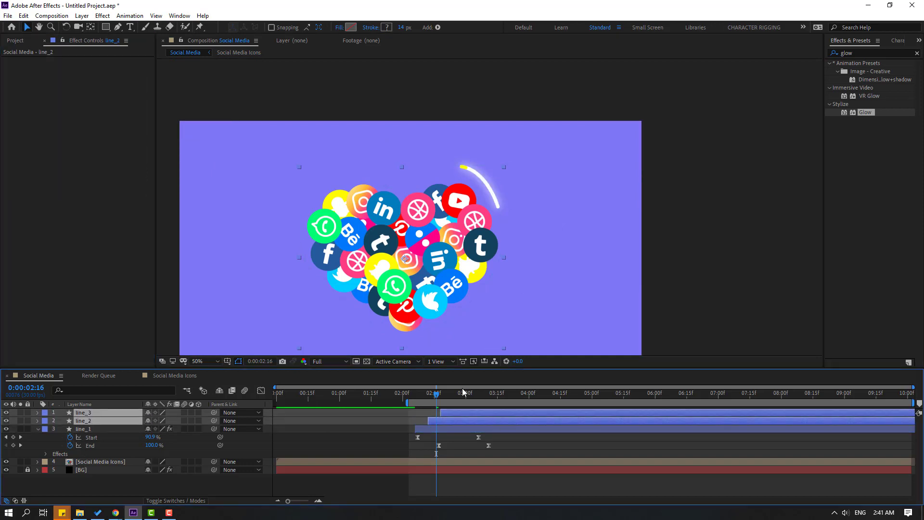
pyautogui.moveTo(457, 397); pyautogui.dragTo(470, 397)
pyautogui.hotkey('ctrl', 'alt', 'shift', 'e')
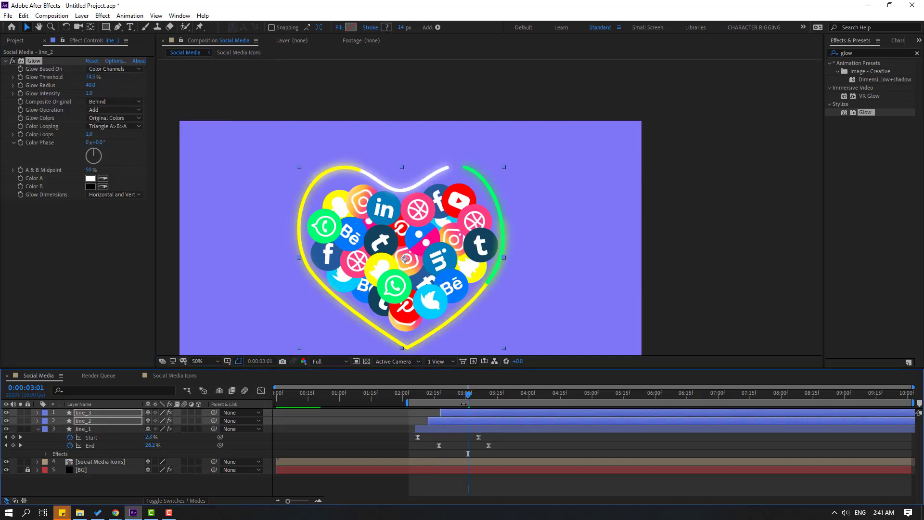
pyautogui.click(205, 360)
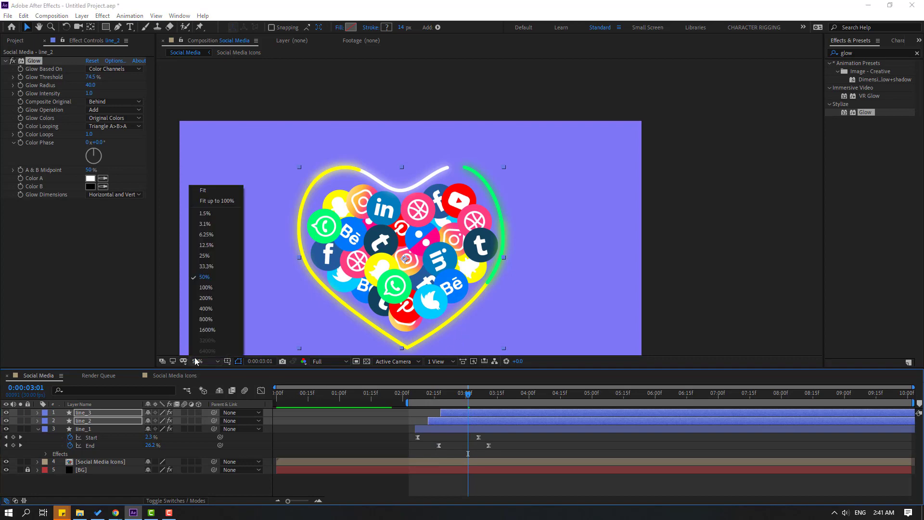
pyautogui.click(223, 204)
# Set the BG layer's Fill colour to dark navy #040E2C
pyautogui.click(29, 474)
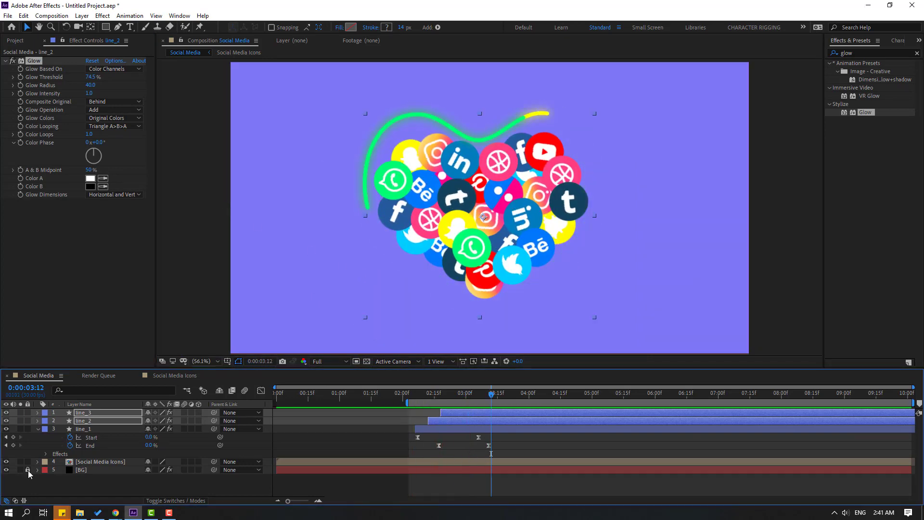
pyautogui.click(88, 469)
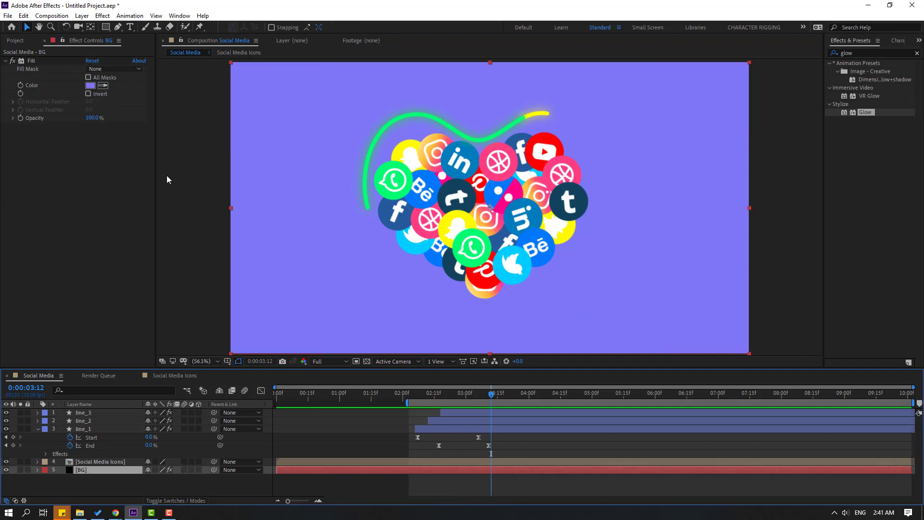
pyautogui.click(91, 86)
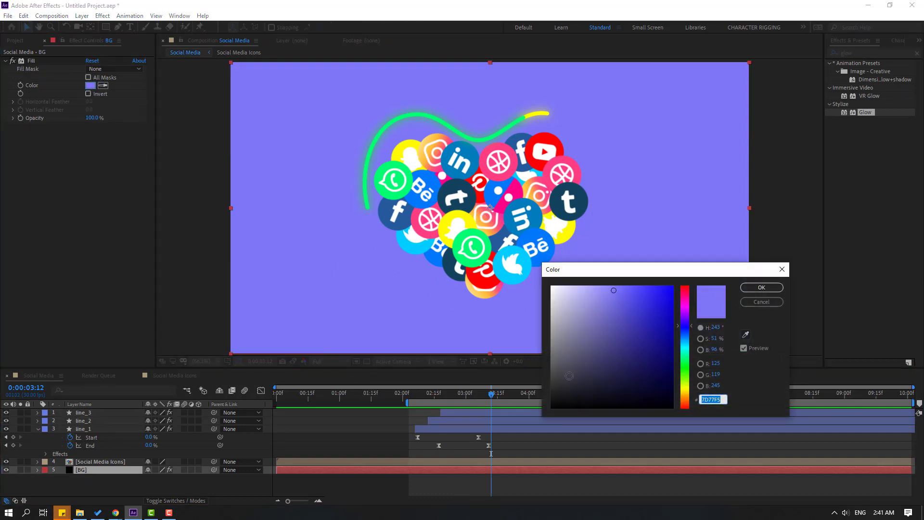
pyautogui.write('252525')
pyautogui.moveTo(539, 391)
pyautogui.mouseDown()
pyautogui.moveTo(528, 406)
pyautogui.moveTo(532, 397)
pyautogui.mouseUp()
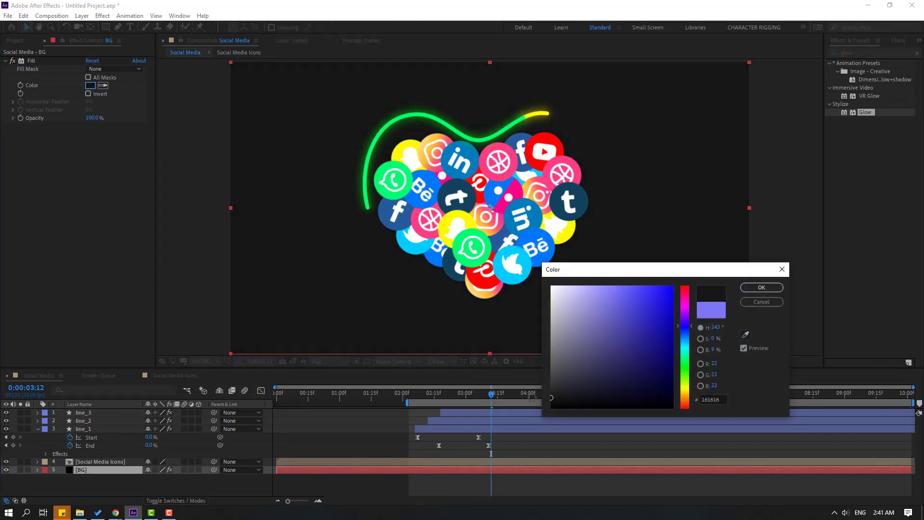
pyautogui.click(684, 332)
pyautogui.moveTo(662, 370); pyautogui.dragTo(662, 388)
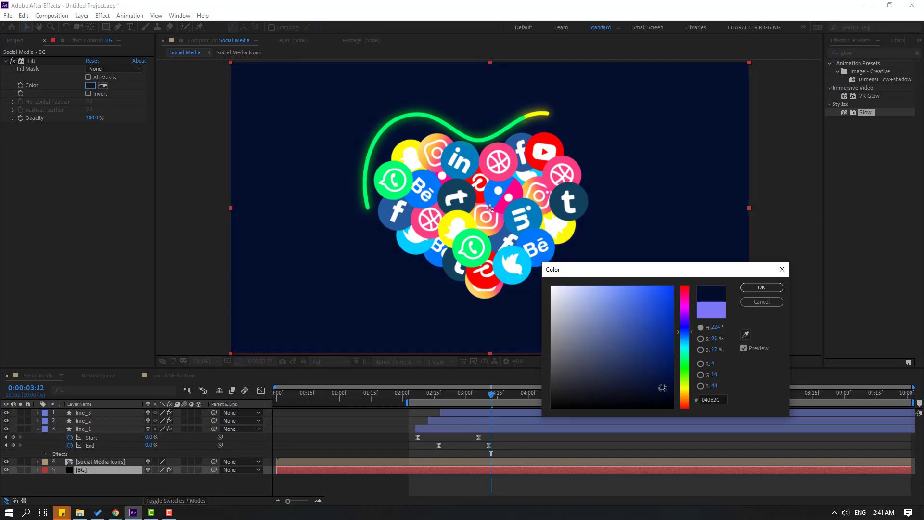
pyautogui.click(751, 289)
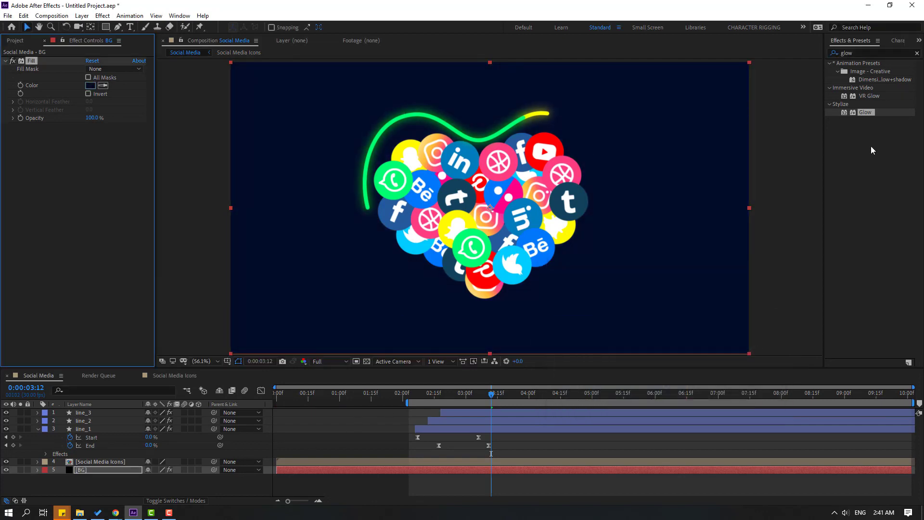
# Apply Glow to the Social Media Icons layer and raise its Glow Radius to about 135
pyautogui.moveTo(863, 115); pyautogui.dragTo(108, 462)
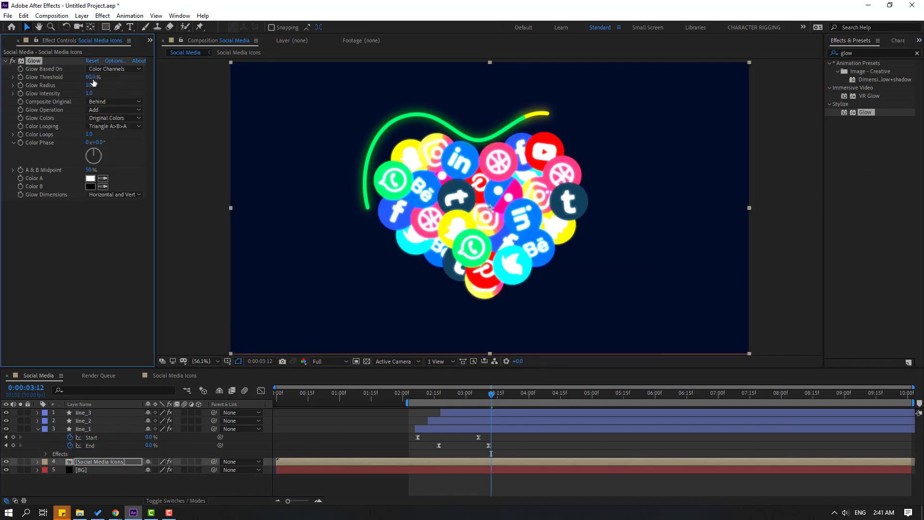
pyautogui.moveTo(92, 87); pyautogui.dragTo(89, 77)
pyautogui.moveTo(89, 87); pyautogui.dragTo(146, 85)
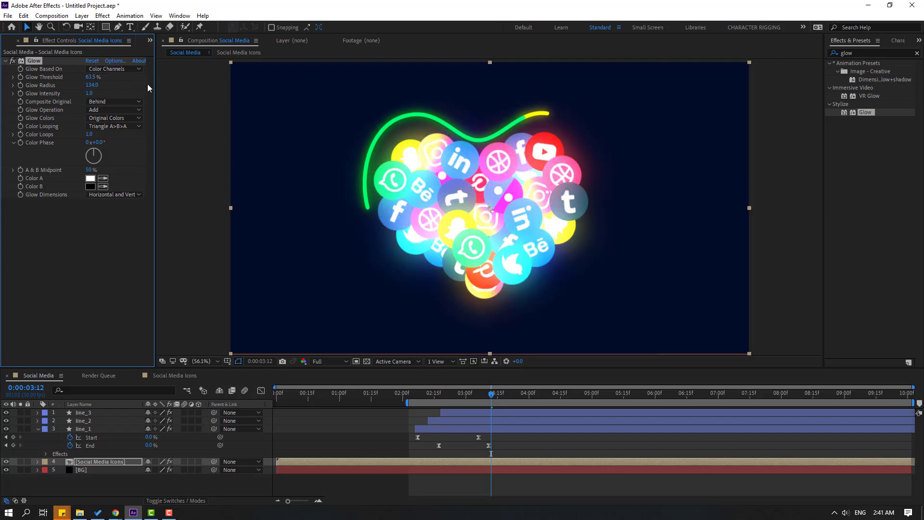
pyautogui.moveTo(409, 398)
pyautogui.mouseDown()
pyautogui.moveTo(480, 394)
pyautogui.moveTo(362, 392)
pyautogui.moveTo(515, 387)
pyautogui.mouseUp()
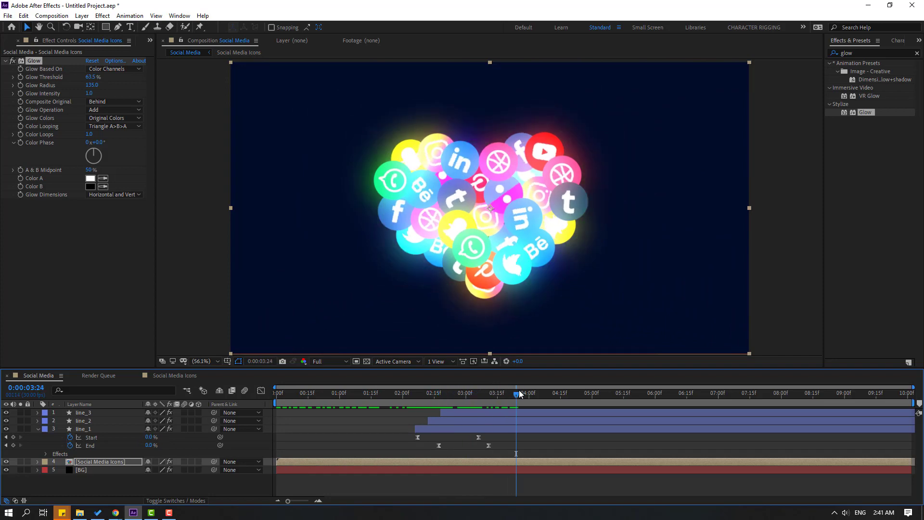
# Preview the Social Media composition from 0:00:00:00
pyautogui.press('space')
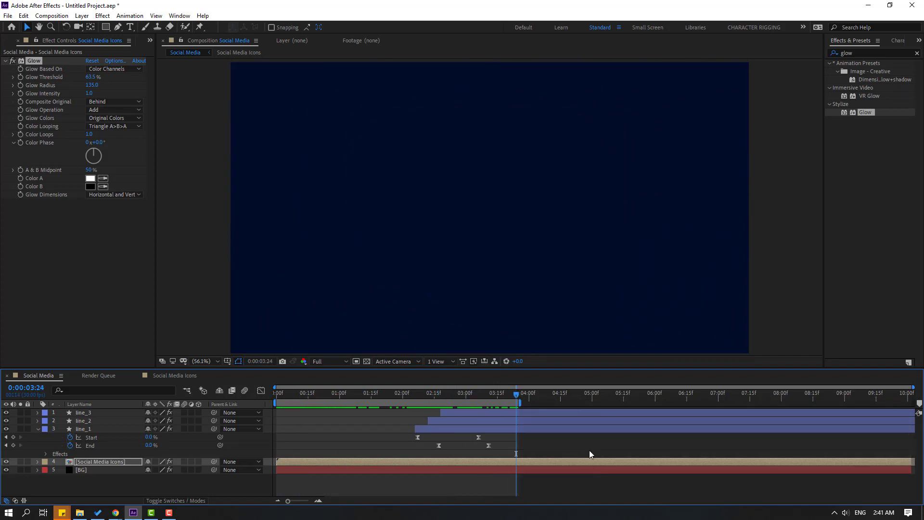